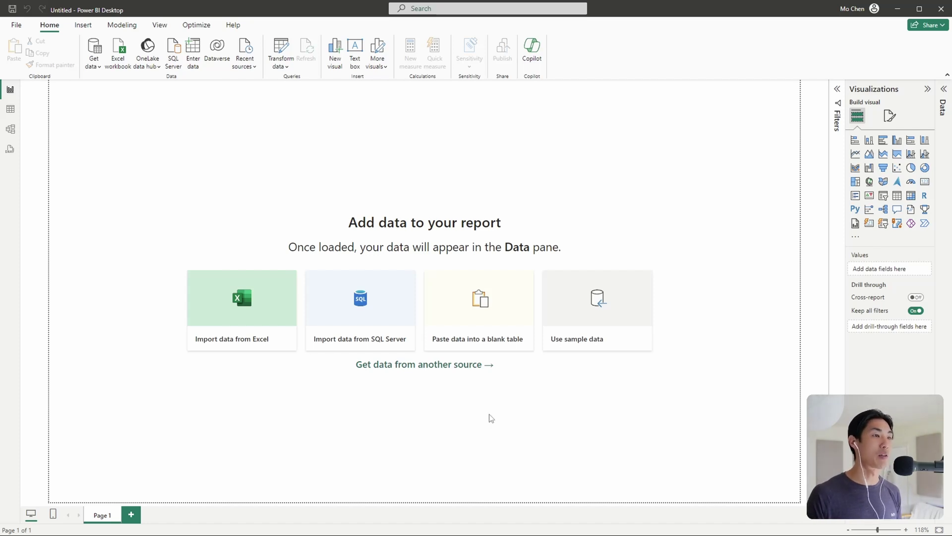
Switch to the gym_equipment_sales_star model and examine how stores, products and date relate to the gym_equipment_sales table
{"action": "mouse_move", "coordinate": [455, 524]}
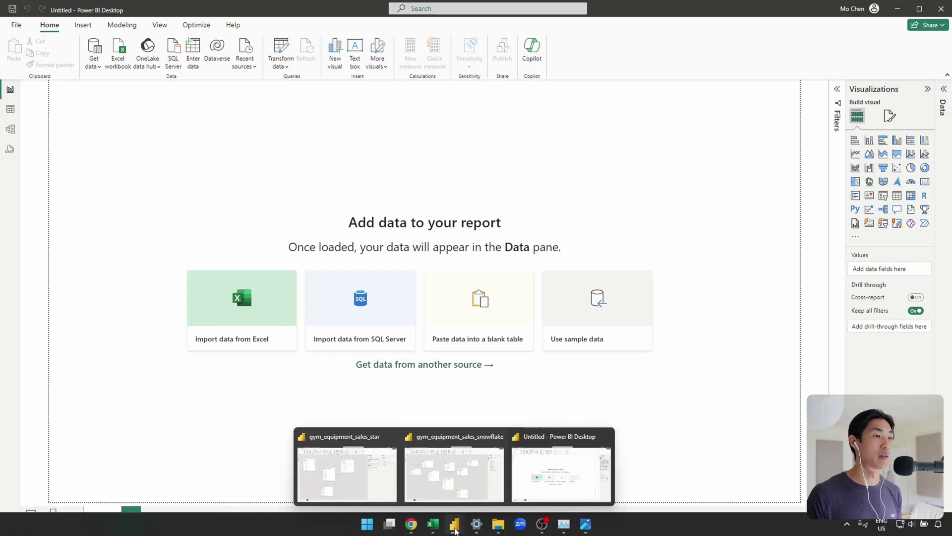
{"action": "left_click", "coordinate": [352, 478]}
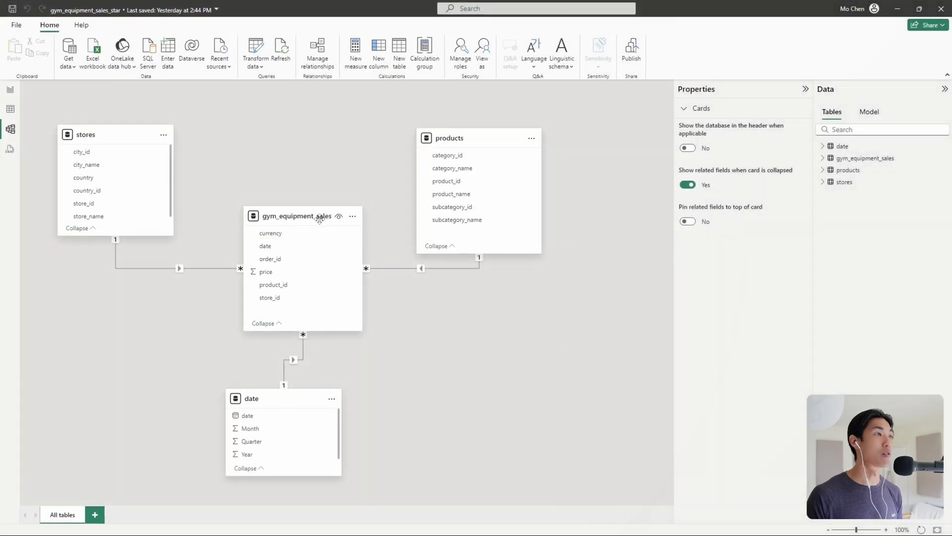
{"action": "mouse_move", "coordinate": [322, 216]}
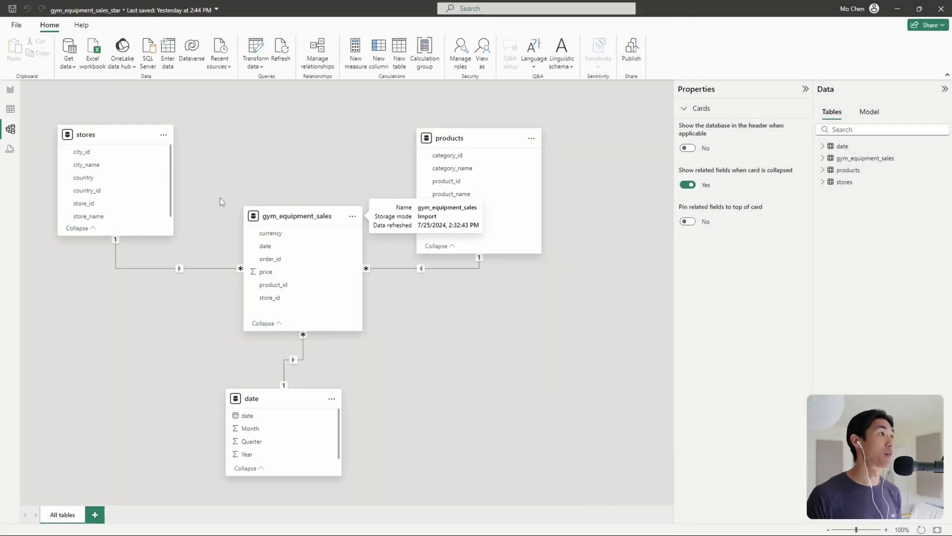
{"action": "mouse_move", "coordinate": [117, 145]}
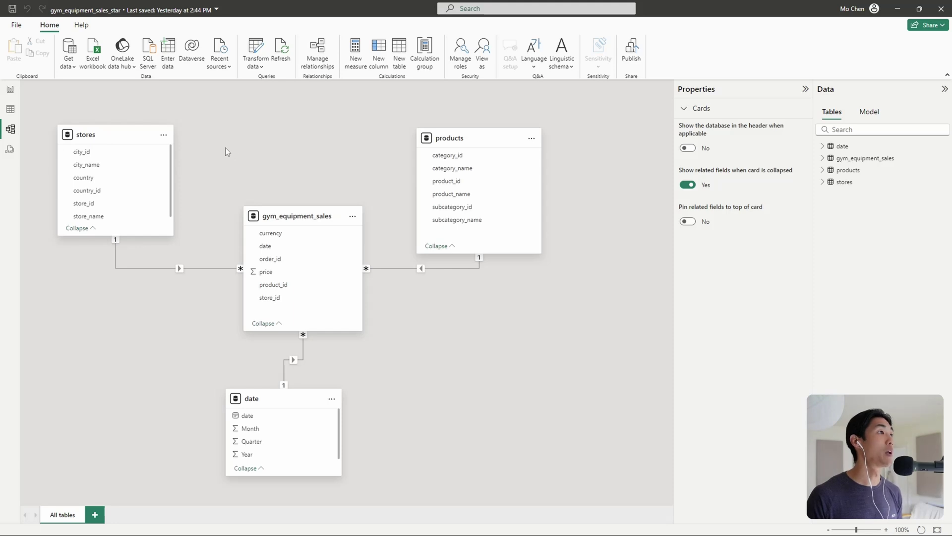
{"action": "mouse_move", "coordinate": [437, 136]}
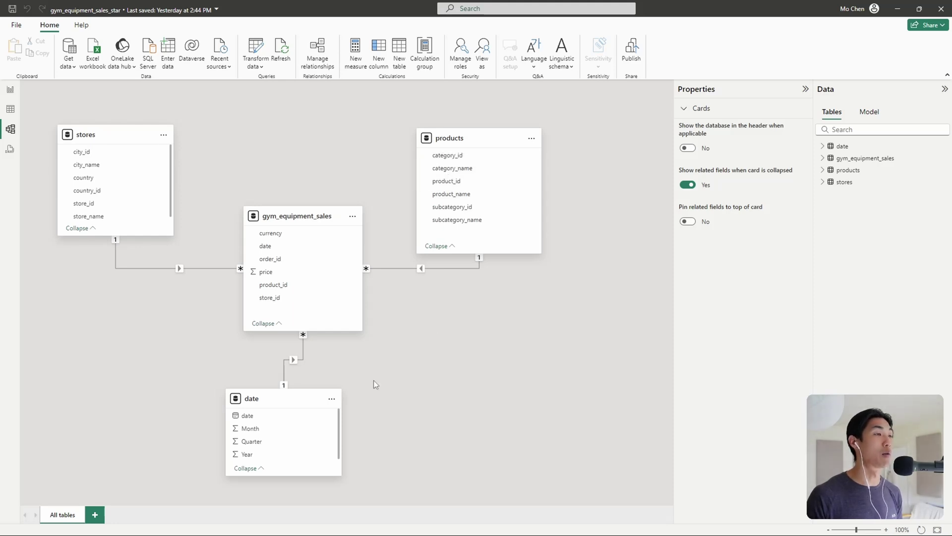
{"action": "mouse_move", "coordinate": [281, 399]}
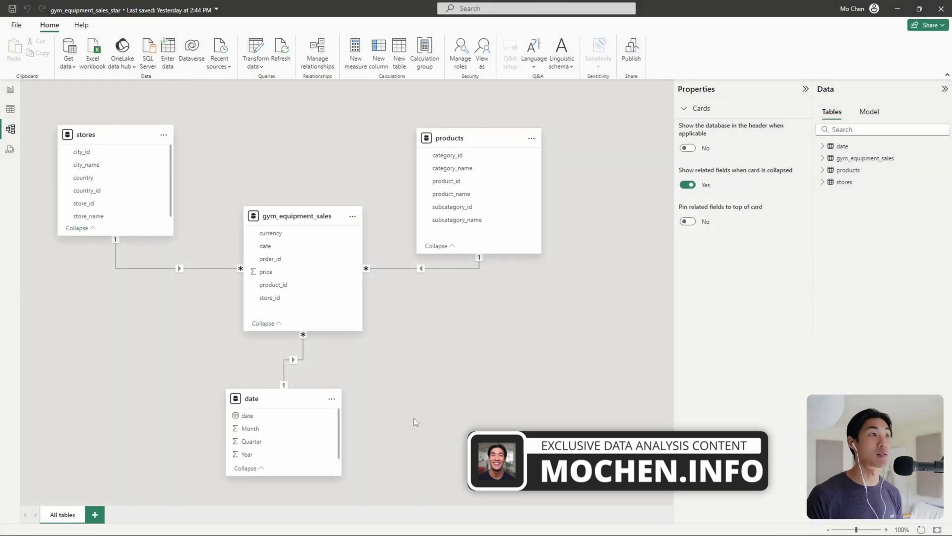
Switch to the gym_equipment_sales_snowflake model and examine the sales table and the chain from stores to cities and countries
{"action": "mouse_move", "coordinate": [448, 529]}
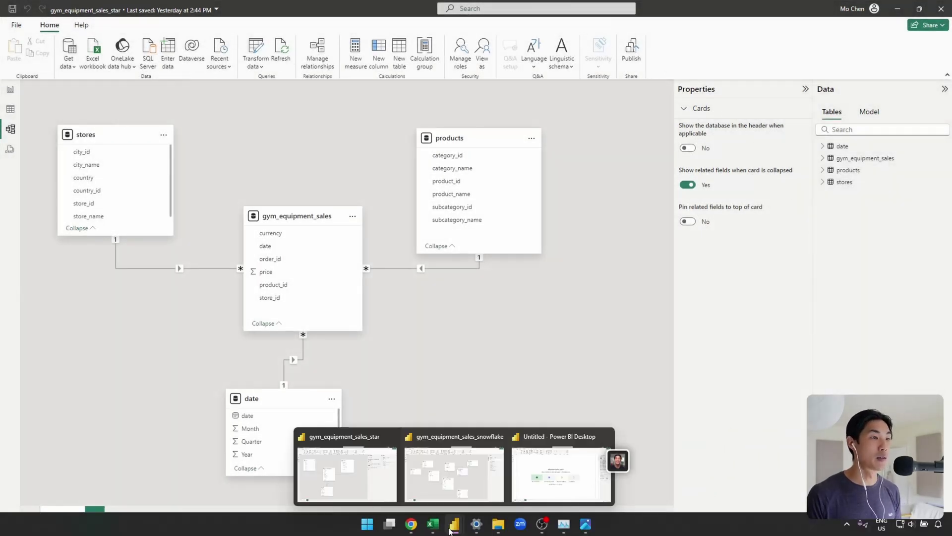
{"action": "left_click", "coordinate": [454, 475]}
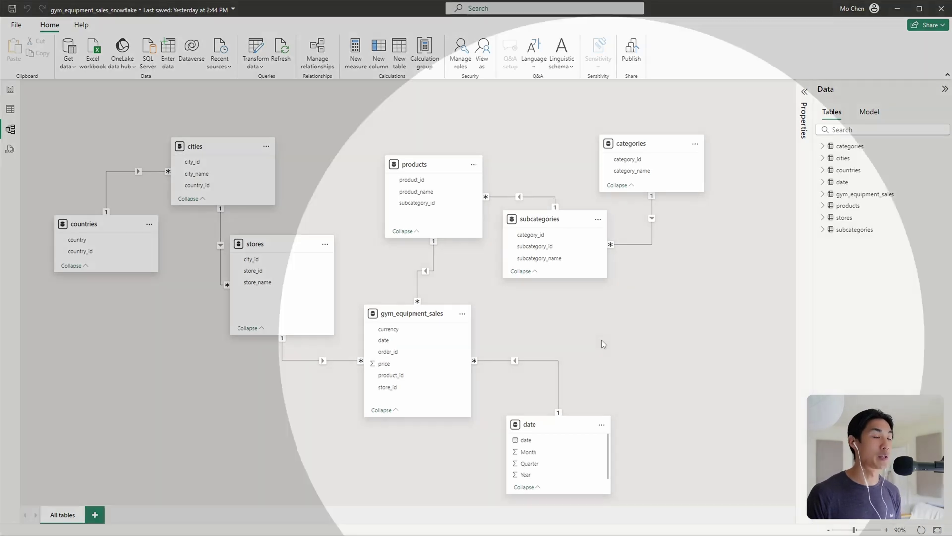
{"action": "mouse_move", "coordinate": [408, 316]}
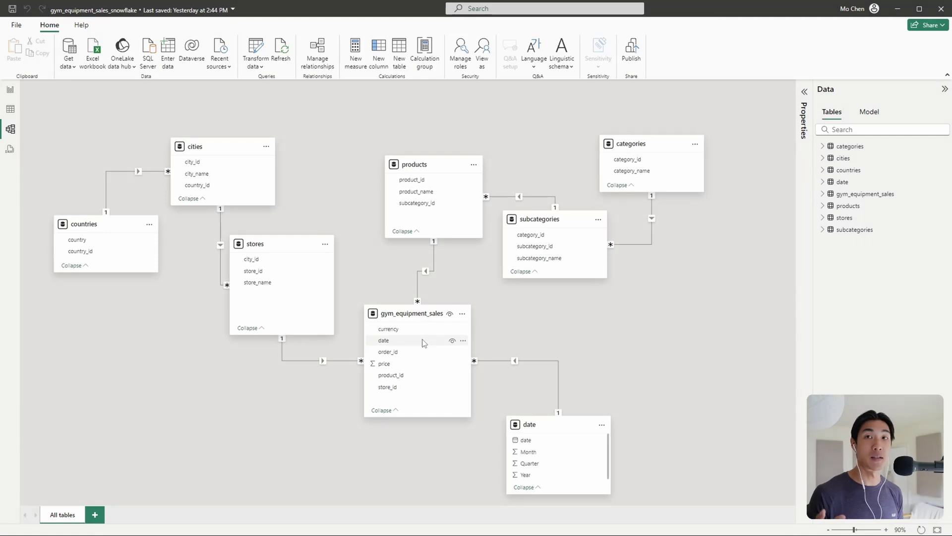
{"action": "mouse_move", "coordinate": [258, 244]}
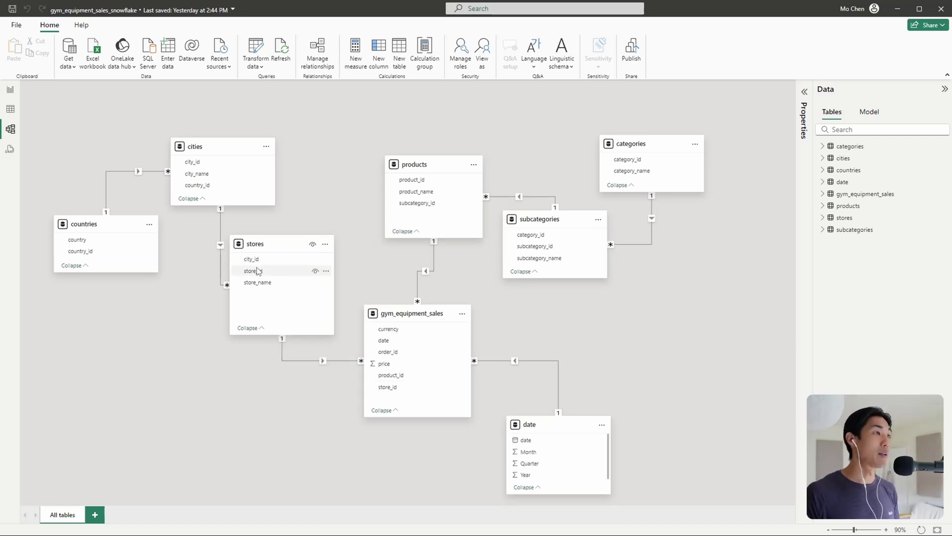
{"action": "mouse_move", "coordinate": [205, 153]}
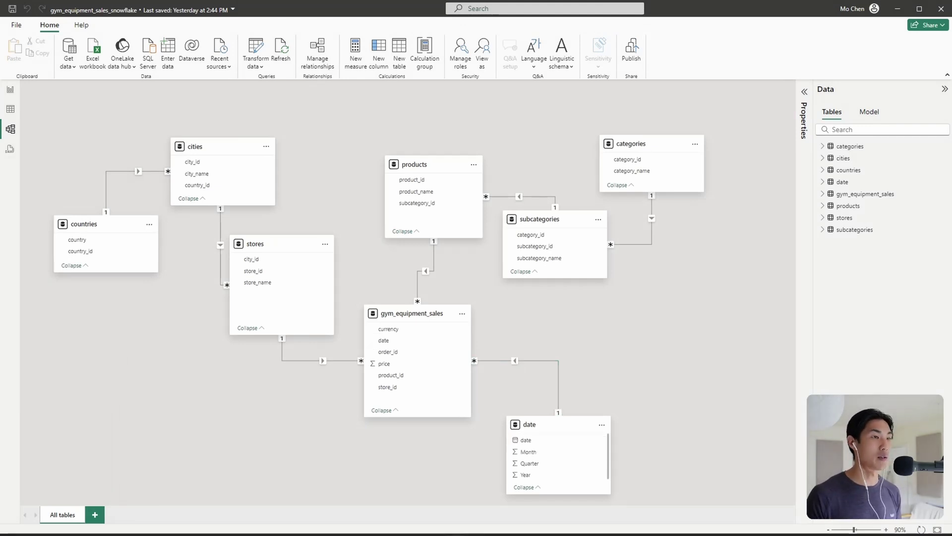
Switch to the gym_equipment_sales file in Excel and autofit the width of all columns
{"action": "mouse_move", "coordinate": [480, 502]}
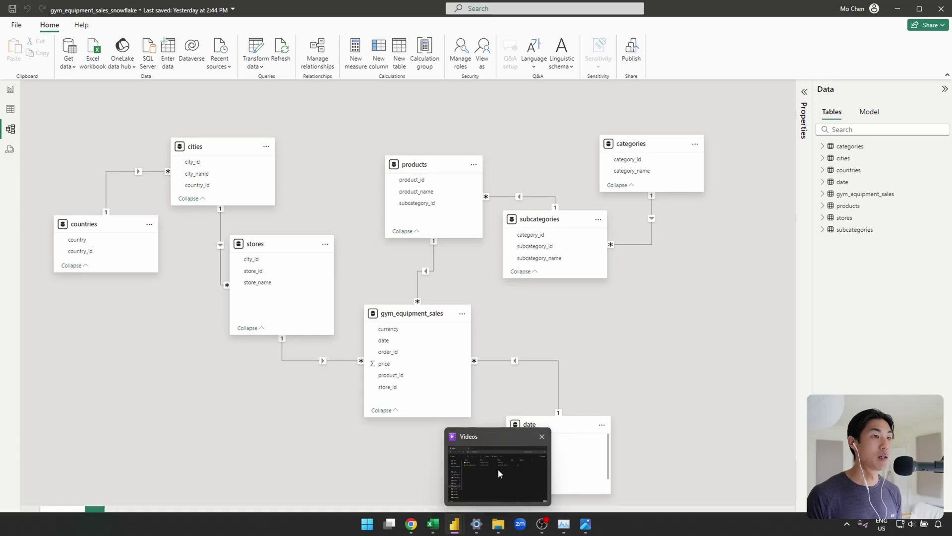
{"action": "left_click", "coordinate": [433, 524]}
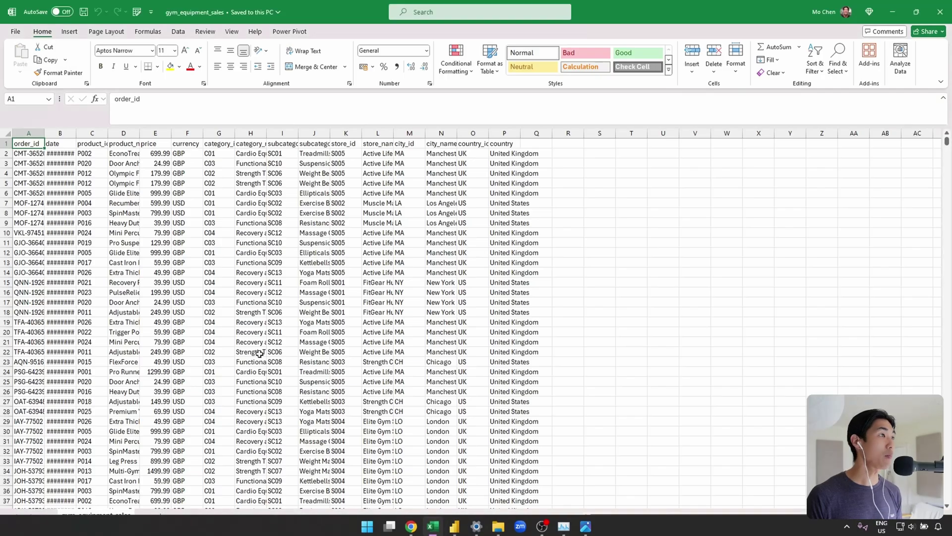
{"action": "left_click", "coordinate": [8, 134]}
{"action": "double_click", "coordinate": [44, 132]}
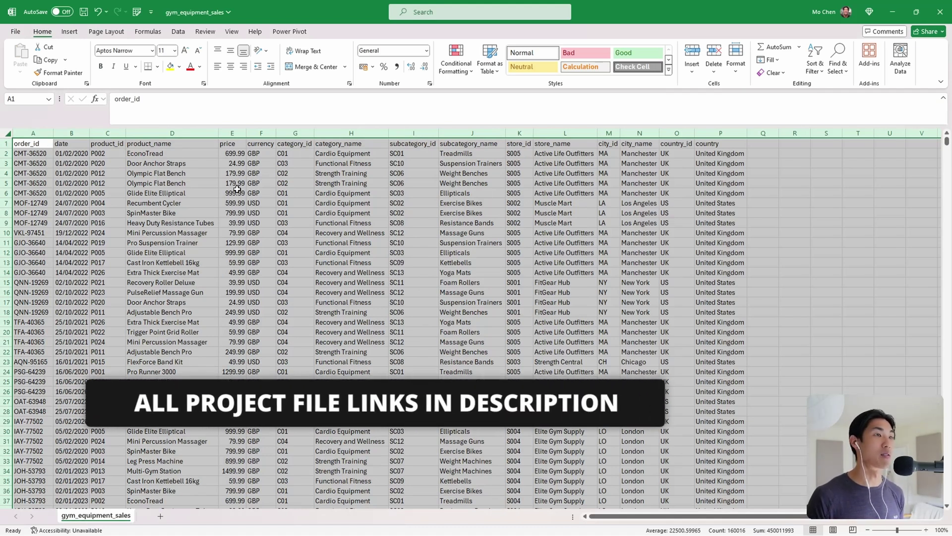
{"action": "left_click", "coordinate": [321, 311]}
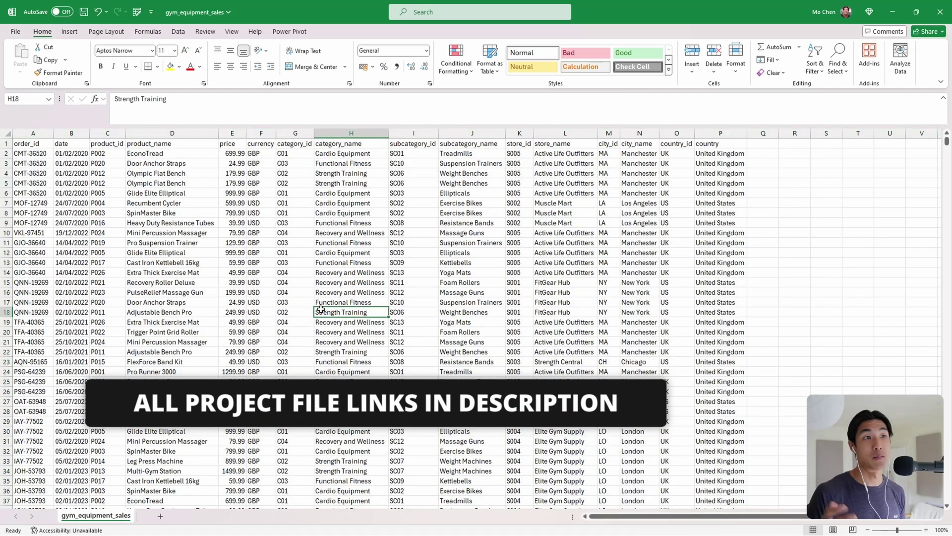
{"action": "left_click", "coordinate": [300, 305]}
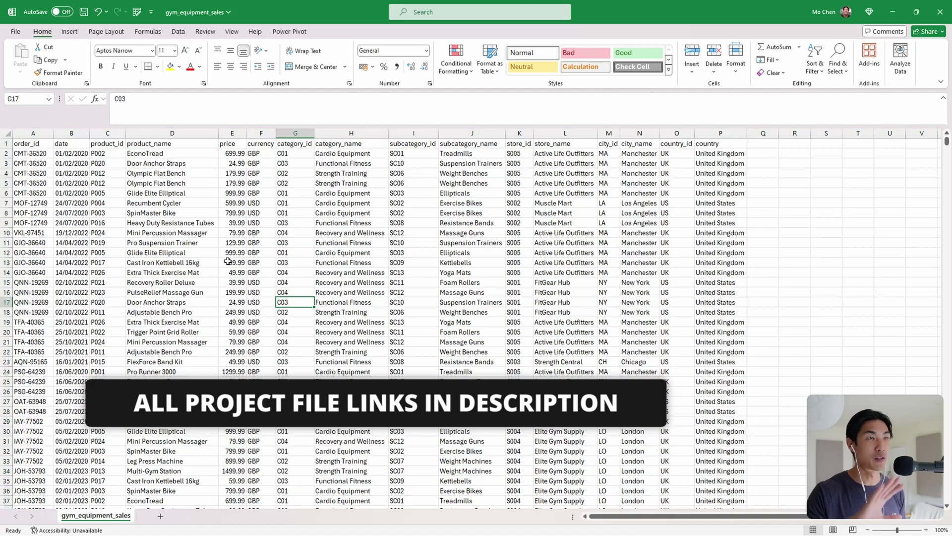
Look over the sheet's data and examine the order_id and date columns
{"action": "left_click_drag", "start_coordinate": [33, 144], "coordinate": [677, 327]}
{"action": "left_click", "coordinate": [677, 371]}
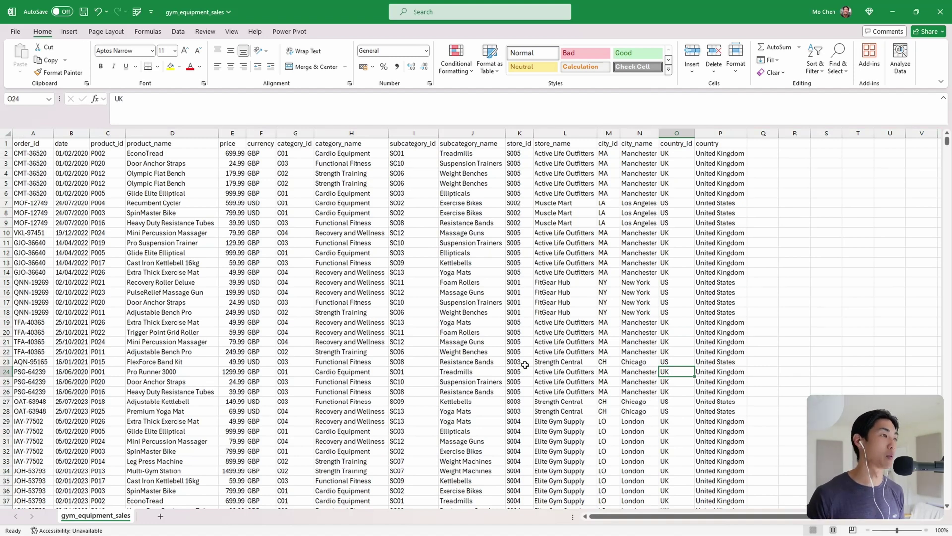
{"action": "left_click", "coordinate": [143, 225]}
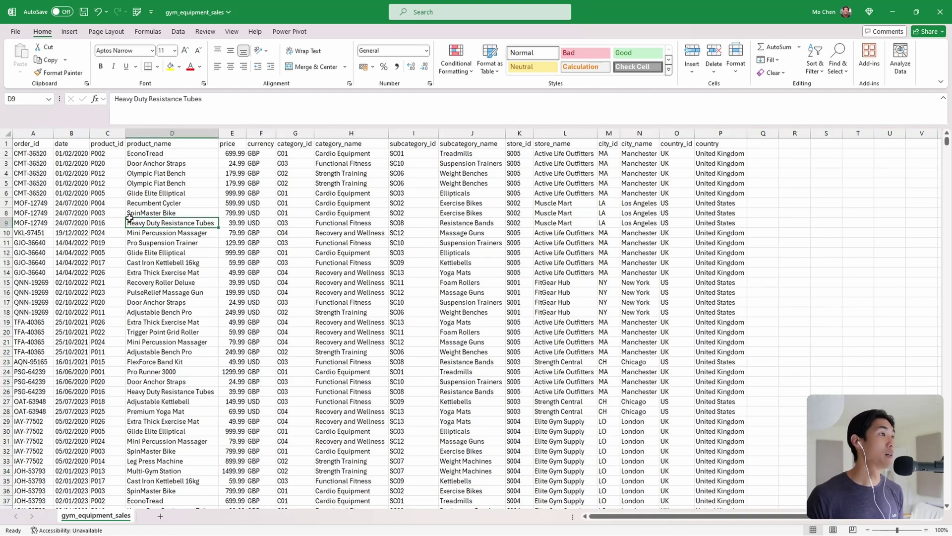
{"action": "left_click", "coordinate": [31, 132]}
{"action": "left_click", "coordinate": [71, 133]}
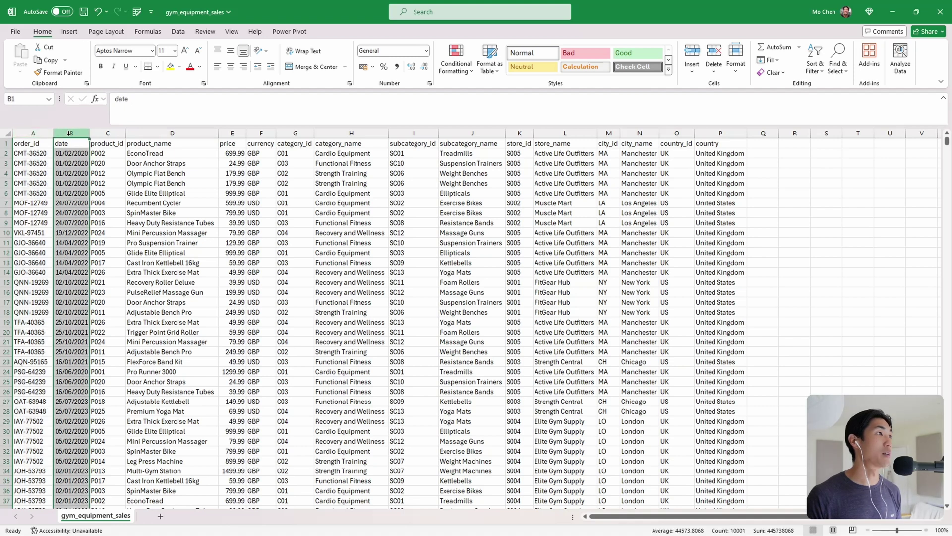
Highlight the product-related columns from product_id through subcategory_name to review them as a group
{"action": "left_click", "coordinate": [111, 133]}
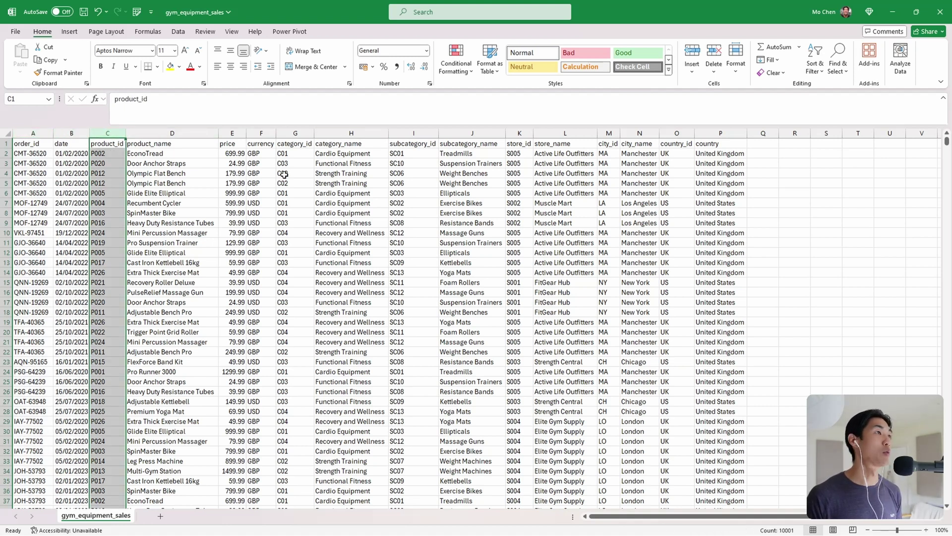
{"action": "left_click", "coordinate": [170, 133], "text": "ctrl"}
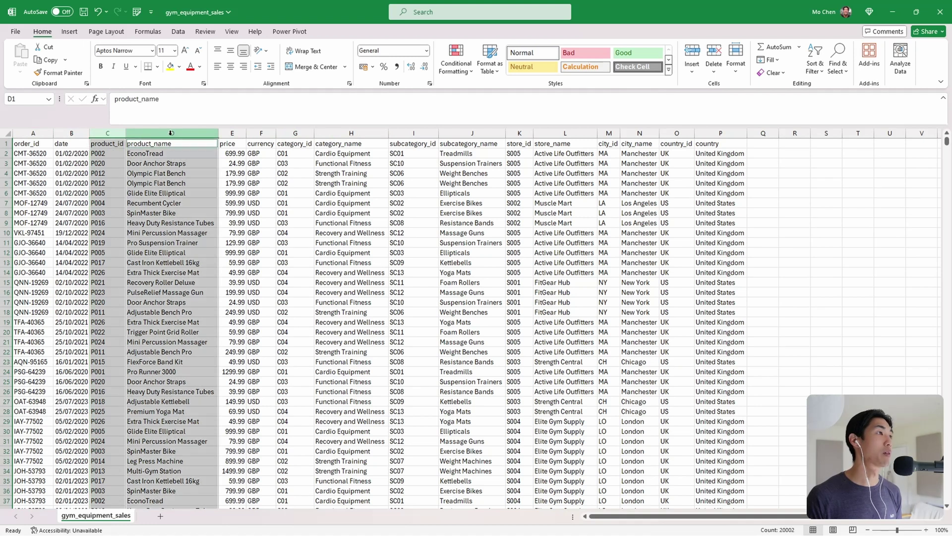
{"action": "left_click", "coordinate": [232, 132], "text": "ctrl"}
{"action": "left_click", "coordinate": [262, 133], "text": "ctrl"}
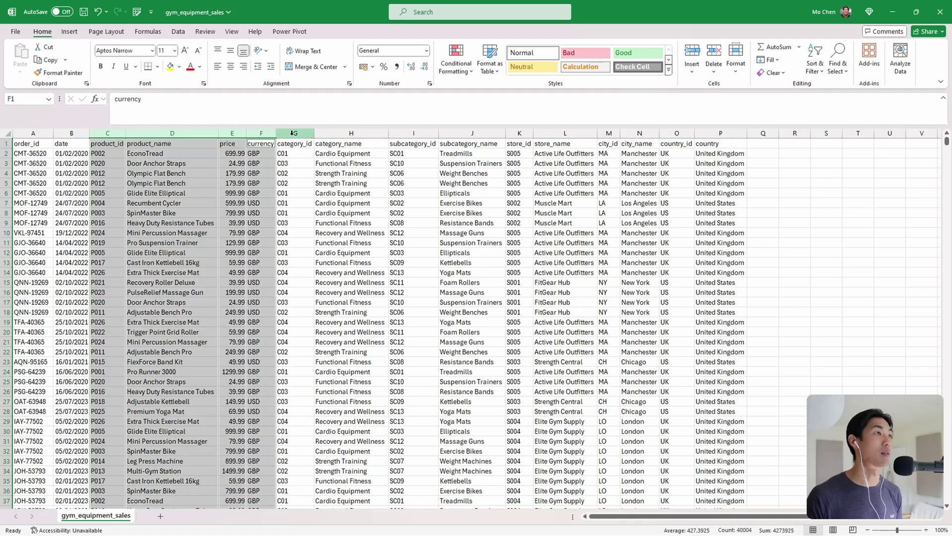
{"action": "left_click", "coordinate": [295, 133], "text": "ctrl"}
{"action": "left_click", "coordinate": [351, 133], "text": "ctrl"}
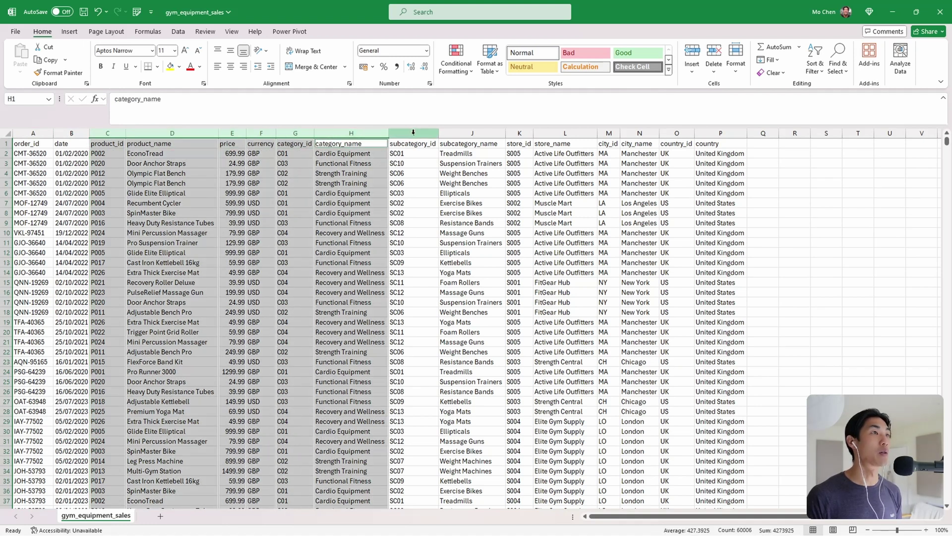
{"action": "left_click", "coordinate": [413, 133], "text": "ctrl"}
{"action": "left_click", "coordinate": [472, 133], "text": "ctrl"}
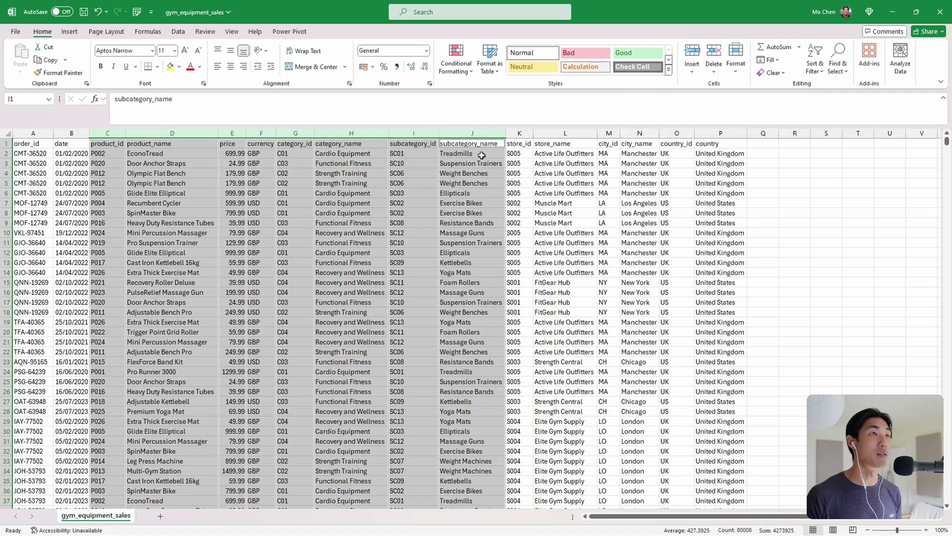
Highlight the store-related columns from store_id through country to review them as a group
{"action": "left_click", "coordinate": [521, 154]}
{"action": "left_click_drag", "start_coordinate": [523, 133], "coordinate": [720, 133]}
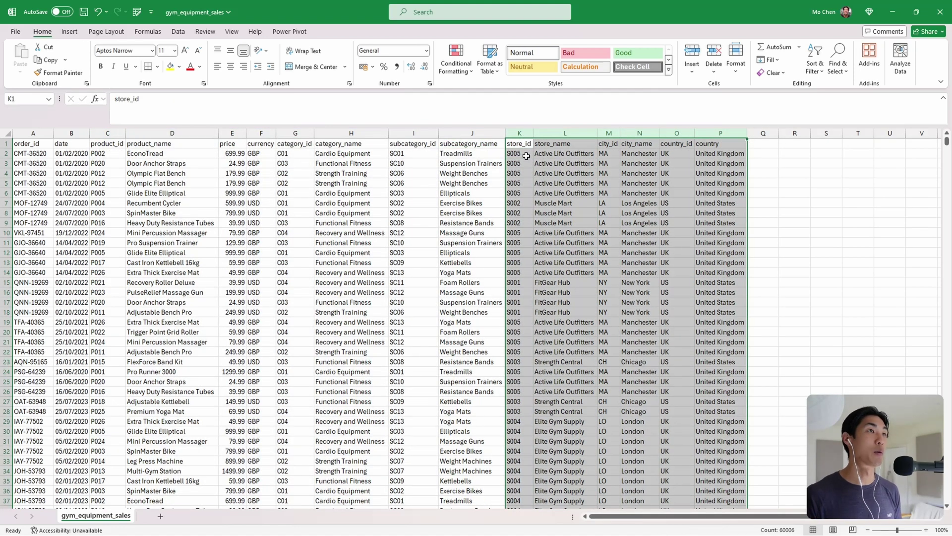
{"action": "left_click", "coordinate": [519, 133]}
{"action": "left_click", "coordinate": [575, 133], "text": "ctrl"}
{"action": "left_click", "coordinate": [609, 133], "text": "ctrl"}
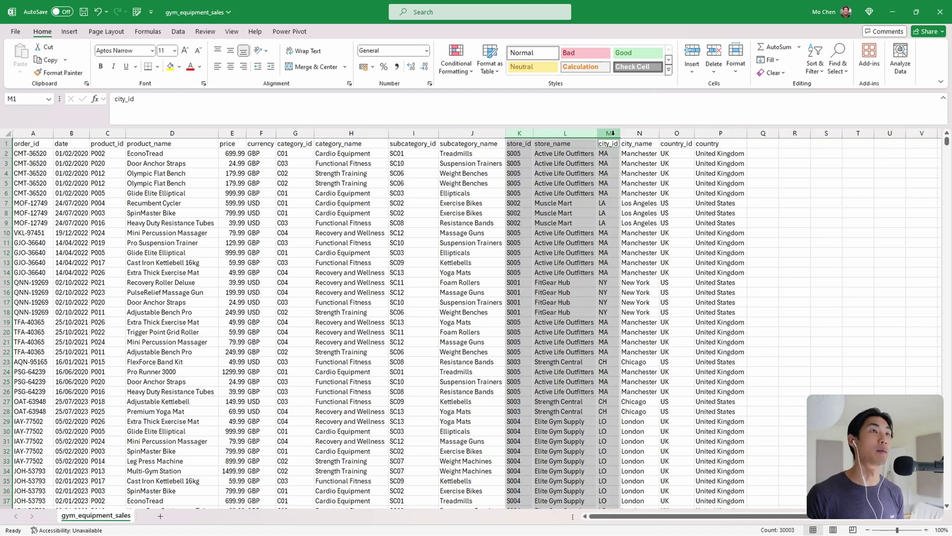
{"action": "left_click", "coordinate": [639, 133], "text": "ctrl"}
{"action": "left_click", "coordinate": [676, 133], "text": "ctrl"}
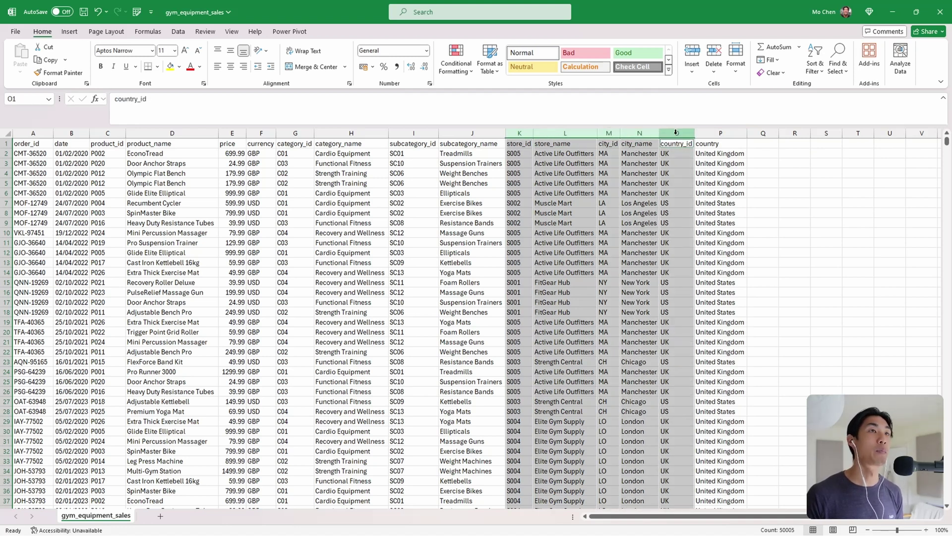
{"action": "left_click", "coordinate": [721, 133], "text": "ctrl"}
{"action": "left_click", "coordinate": [595, 201]}
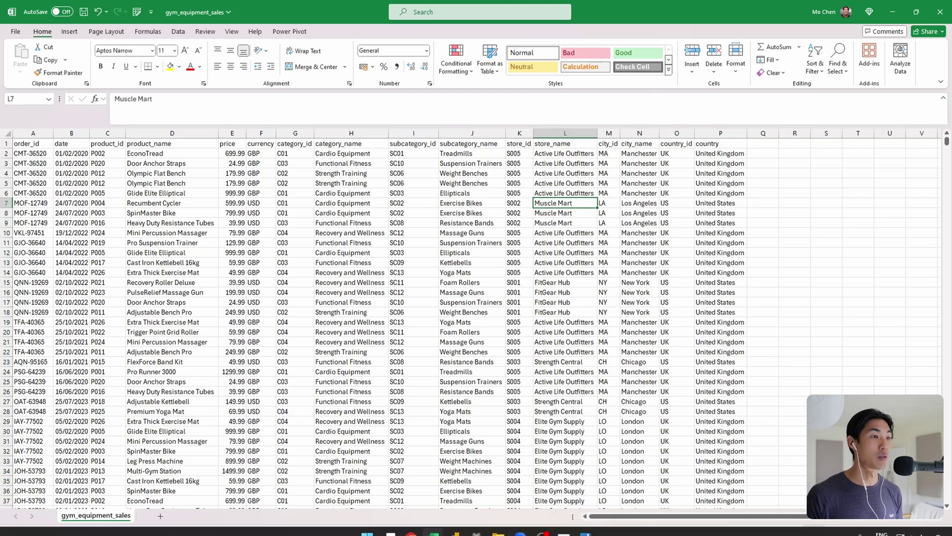
Switch to the untitled Power BI report, get the Text/CSV file gym_equipment_sales and open its data for transformation in Power Query
{"action": "left_click", "coordinate": [570, 471]}
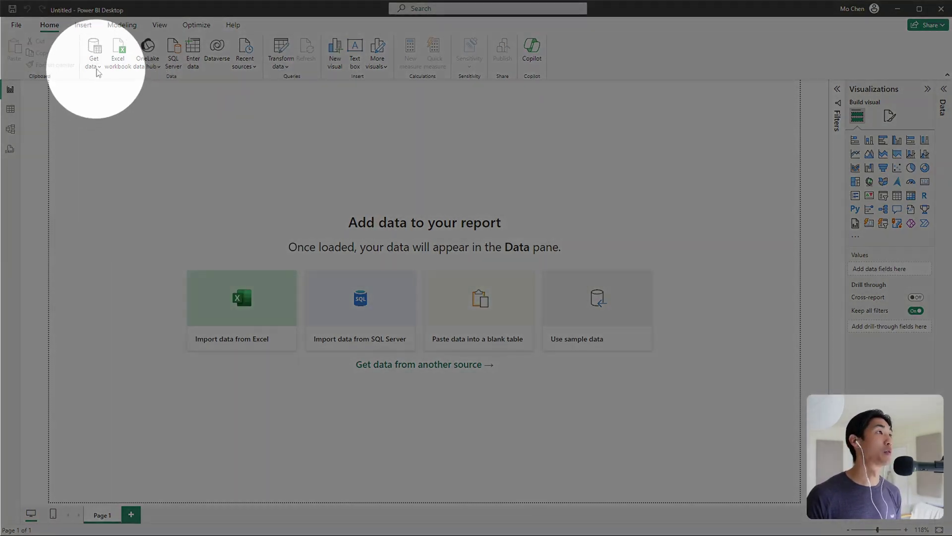
{"action": "left_click", "coordinate": [94, 65]}
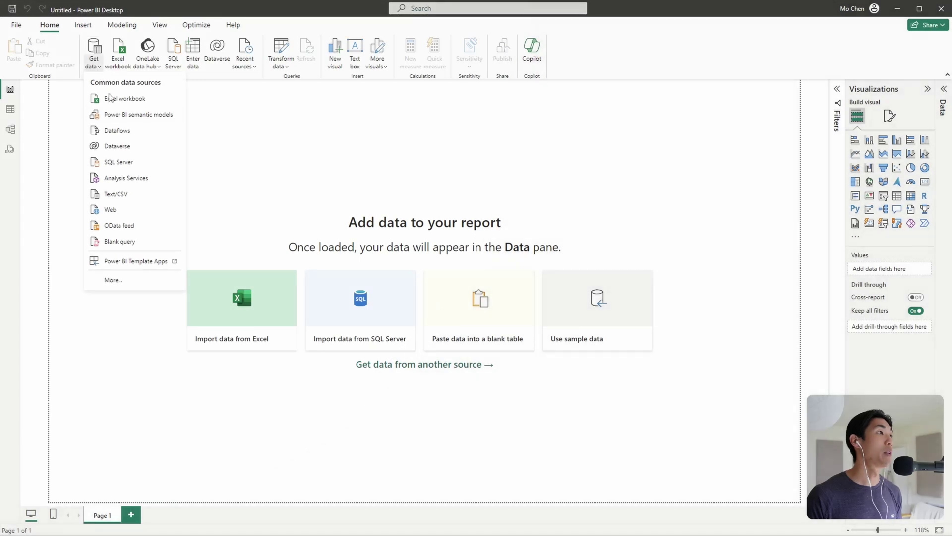
{"action": "left_click", "coordinate": [117, 194]}
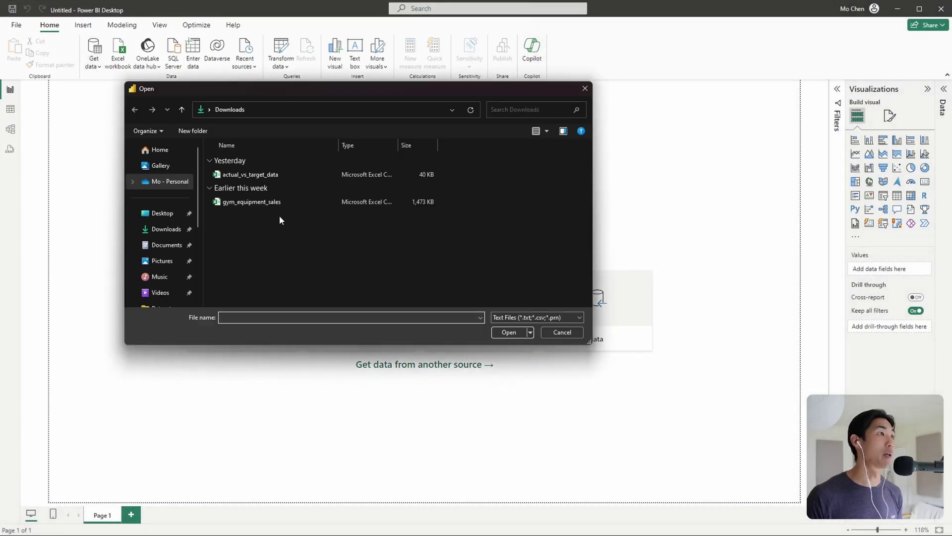
{"action": "double_click", "coordinate": [258, 203]}
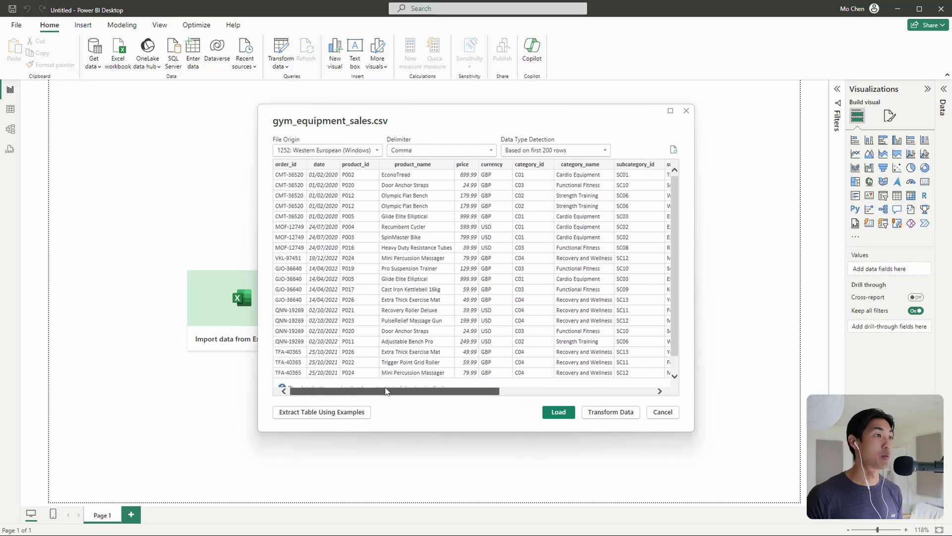
{"action": "left_click", "coordinate": [611, 412]}
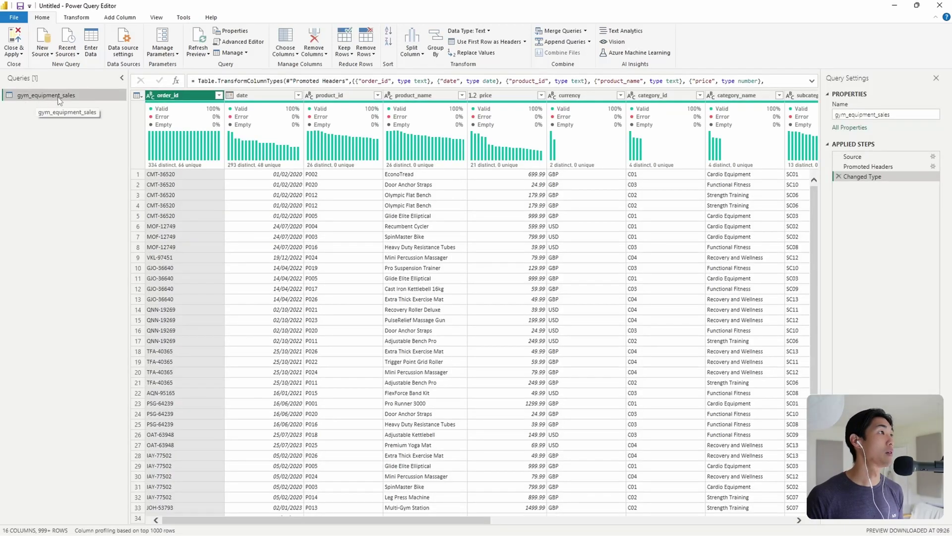
Duplicate the gym_equipment_sales query three times
{"action": "left_click_drag", "start_coordinate": [333, 524], "coordinate": [242, 511]}
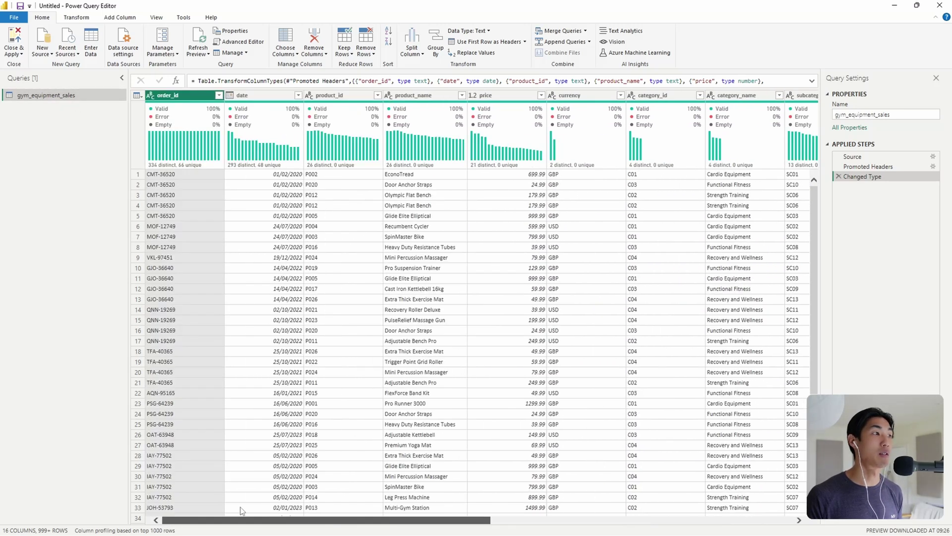
{"action": "right_click", "coordinate": [44, 97]}
{"action": "left_click", "coordinate": [80, 173]}
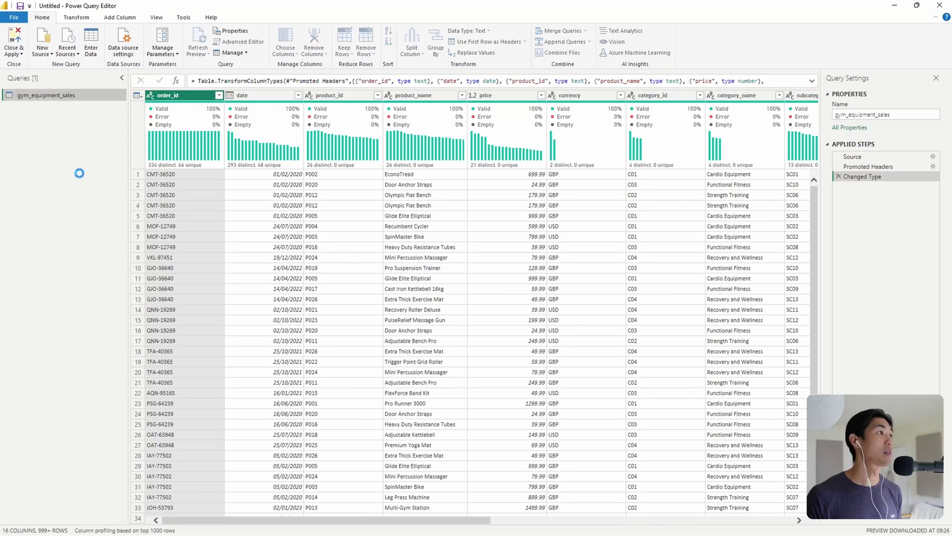
{"action": "right_click", "coordinate": [64, 106]}
{"action": "left_click", "coordinate": [81, 185]}
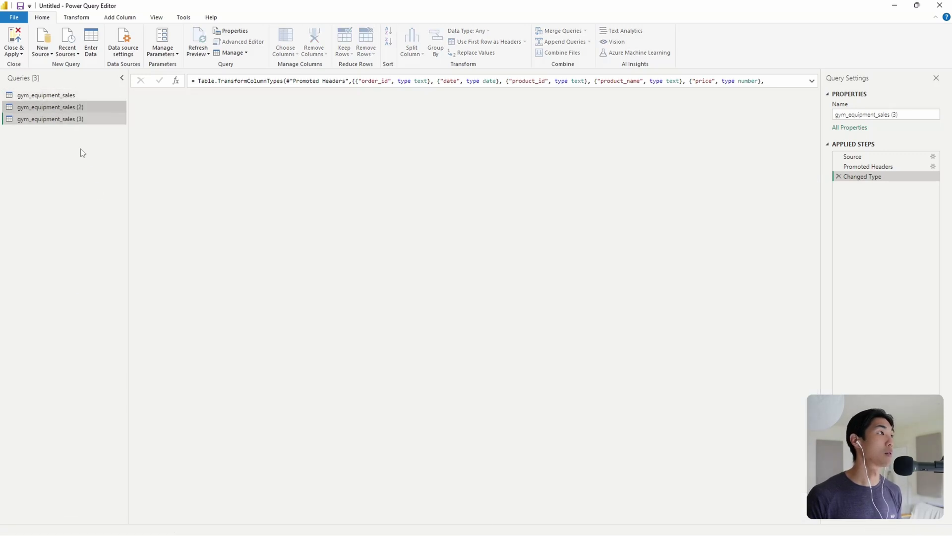
{"action": "right_click", "coordinate": [62, 119]}
{"action": "left_click", "coordinate": [97, 199]}
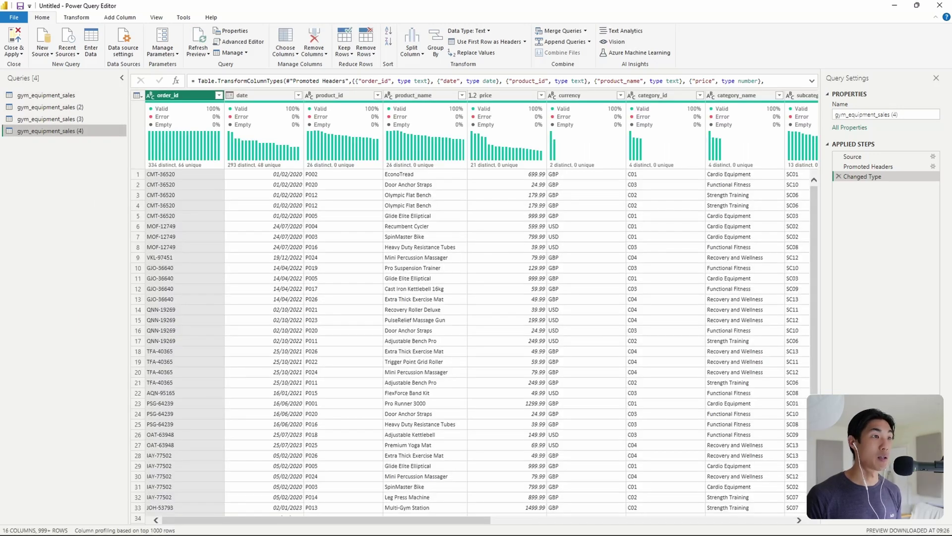
Close the gym_equipment_sales_star and gym_equipment_sales_snowflake example reports and return to the Power Query Editor
{"action": "mouse_move", "coordinate": [452, 527]}
{"action": "left_click", "coordinate": [337, 466]}
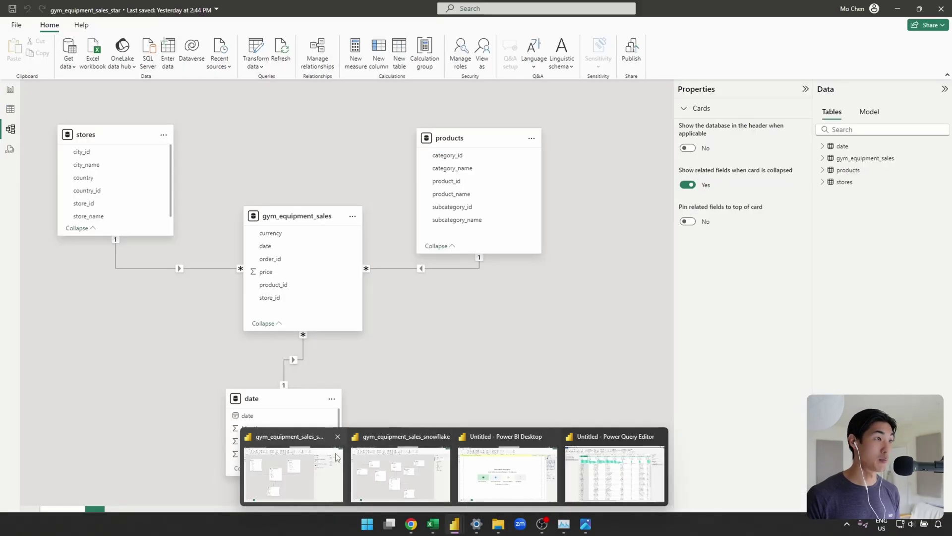
{"action": "left_click", "coordinate": [940, 9]}
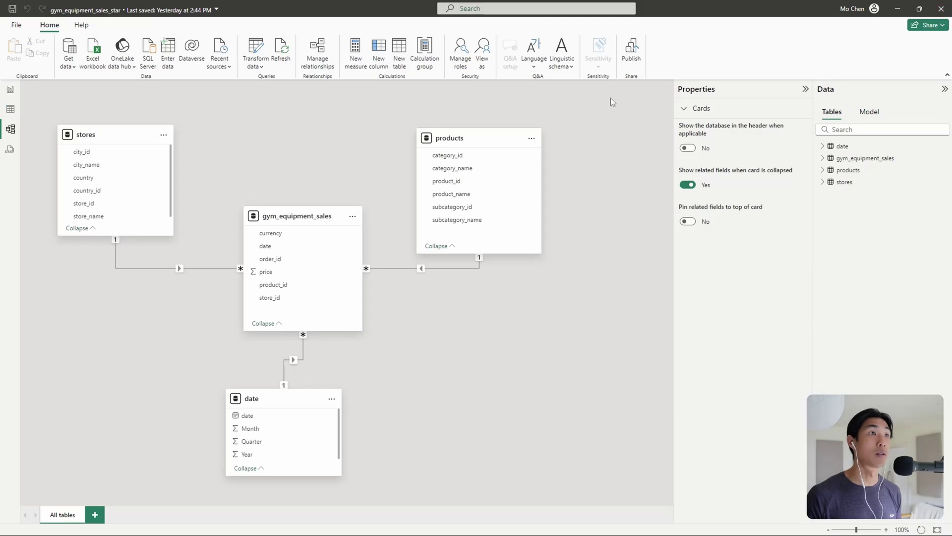
{"action": "left_click", "coordinate": [510, 292]}
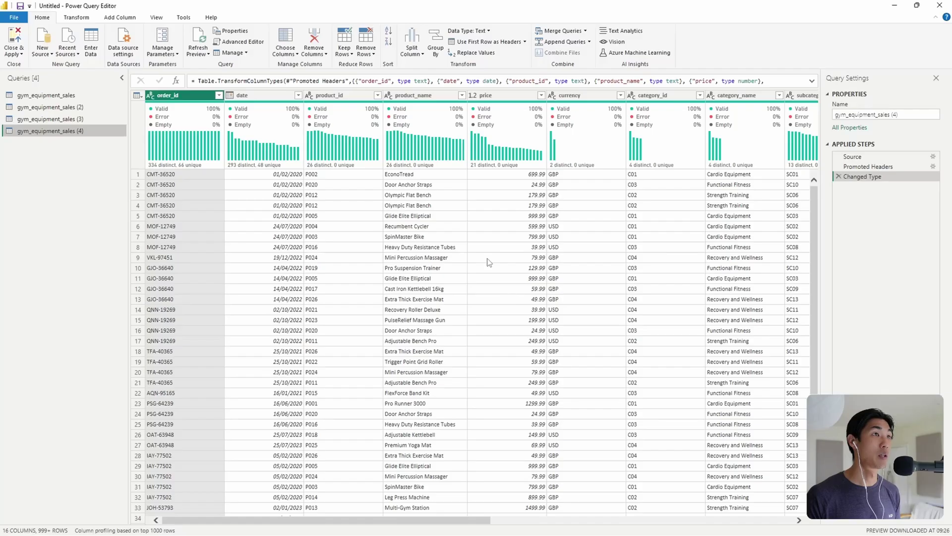
{"action": "mouse_move", "coordinate": [454, 528]}
{"action": "left_click", "coordinate": [350, 395]}
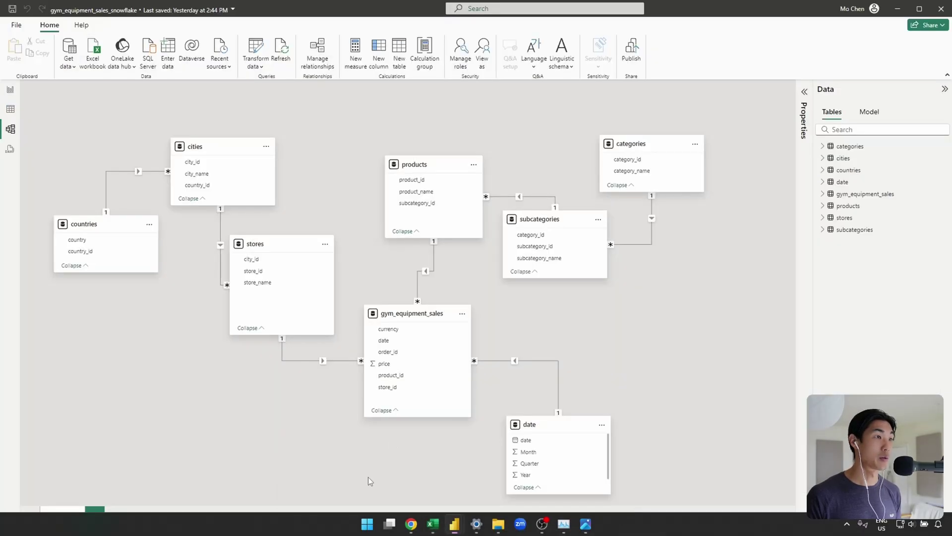
{"action": "left_click", "coordinate": [941, 8]}
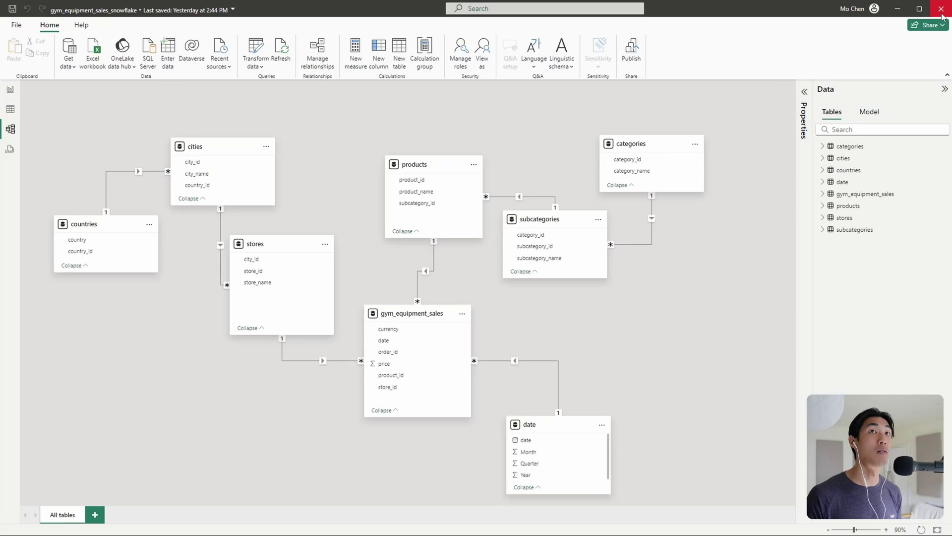
{"action": "left_click", "coordinate": [509, 291]}
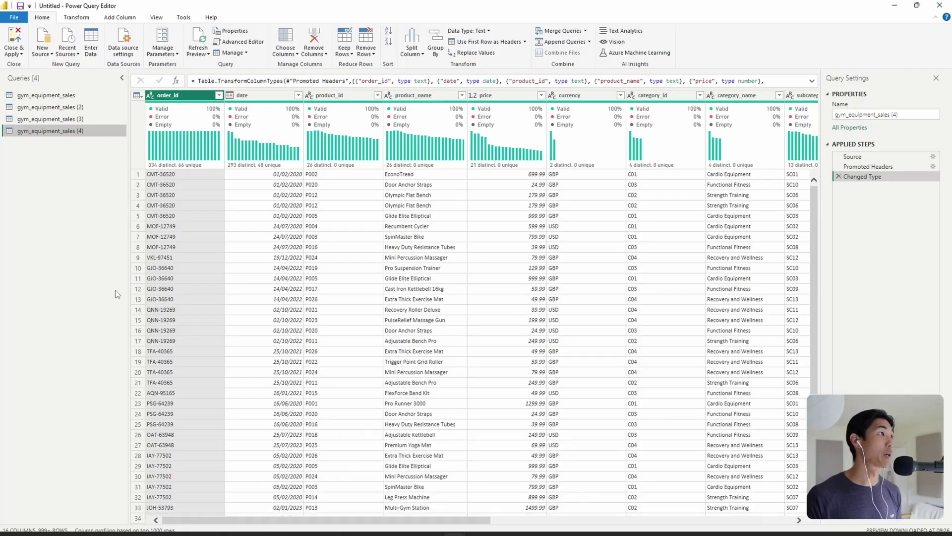
Rename the three duplicated queries, in order, as date, products and stores
{"action": "double_click", "coordinate": [57, 106]}
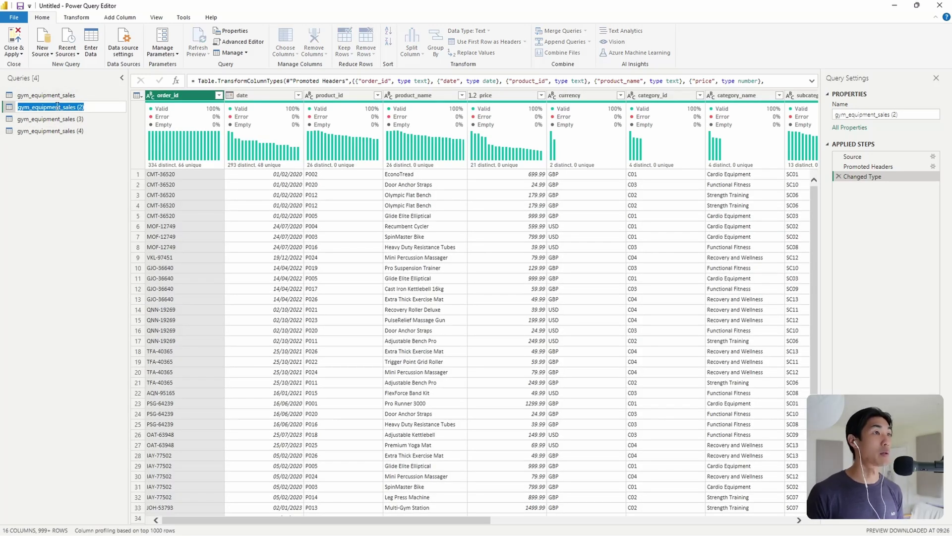
{"action": "type", "text": "date"}
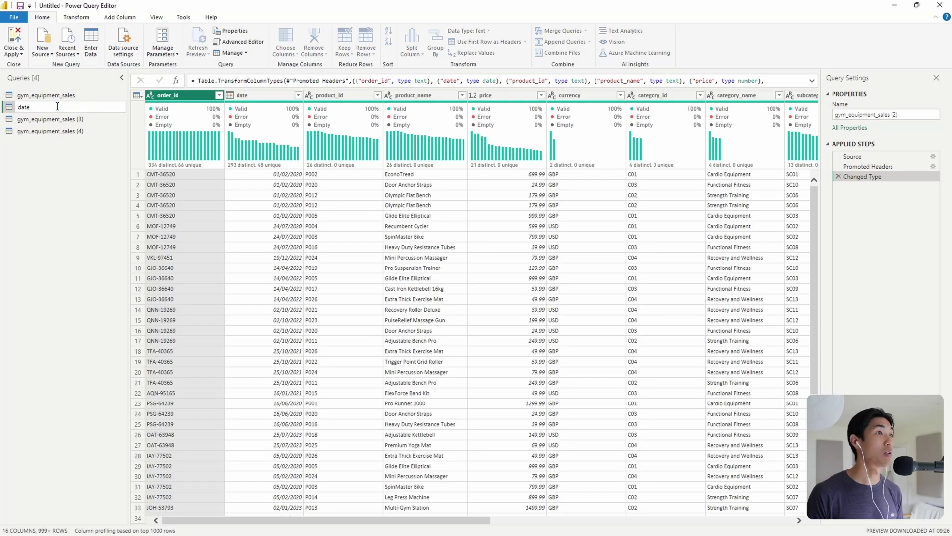
{"action": "key", "text": "Return"}
{"action": "left_click", "coordinate": [58, 120]}
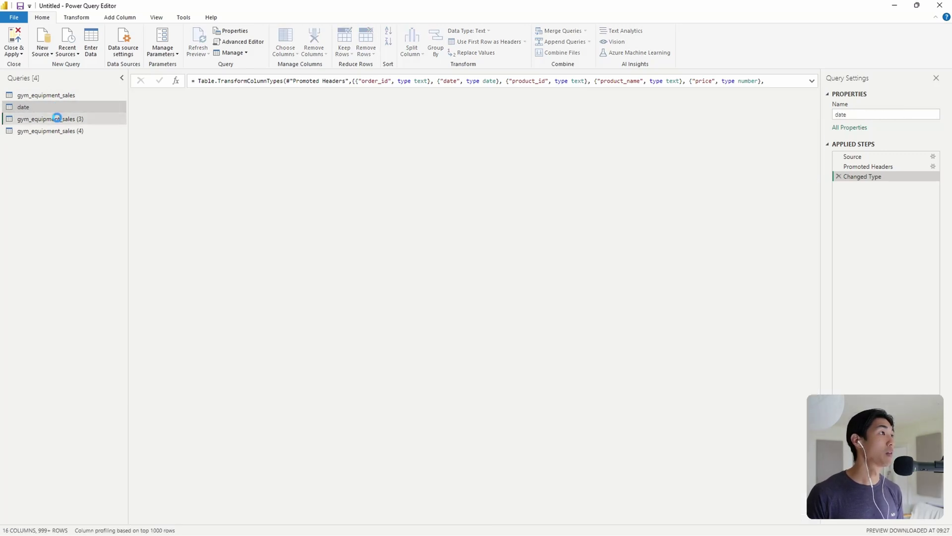
{"action": "double_click", "coordinate": [58, 119]}
{"action": "type", "text": "products"}
{"action": "key", "text": "Return"}
{"action": "double_click", "coordinate": [59, 130]}
{"action": "type", "text": "st"}
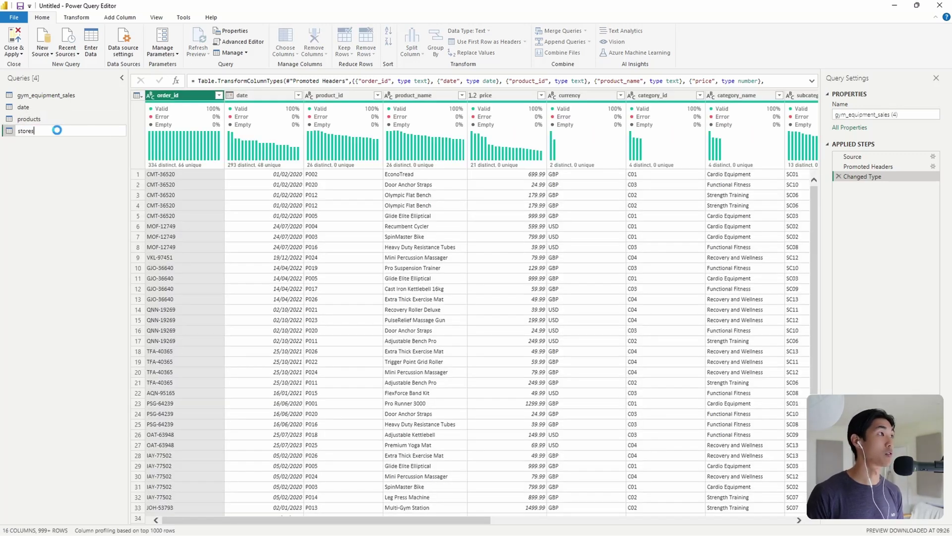
{"action": "type", "text": "ores"}
{"action": "key", "text": "Return"}
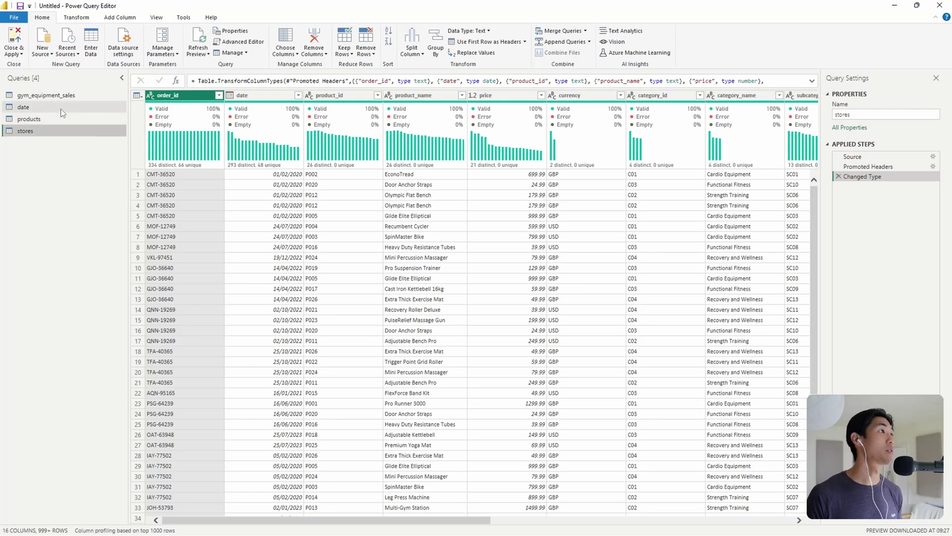
In the date query, keep only the date column and remove all other columns
{"action": "left_click", "coordinate": [60, 109]}
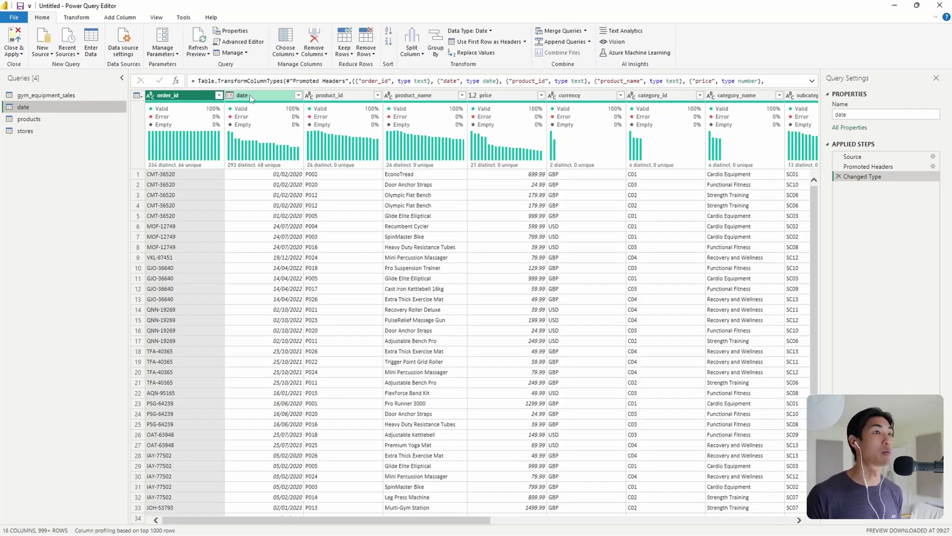
{"action": "left_click", "coordinate": [250, 97]}
{"action": "right_click", "coordinate": [251, 98]}
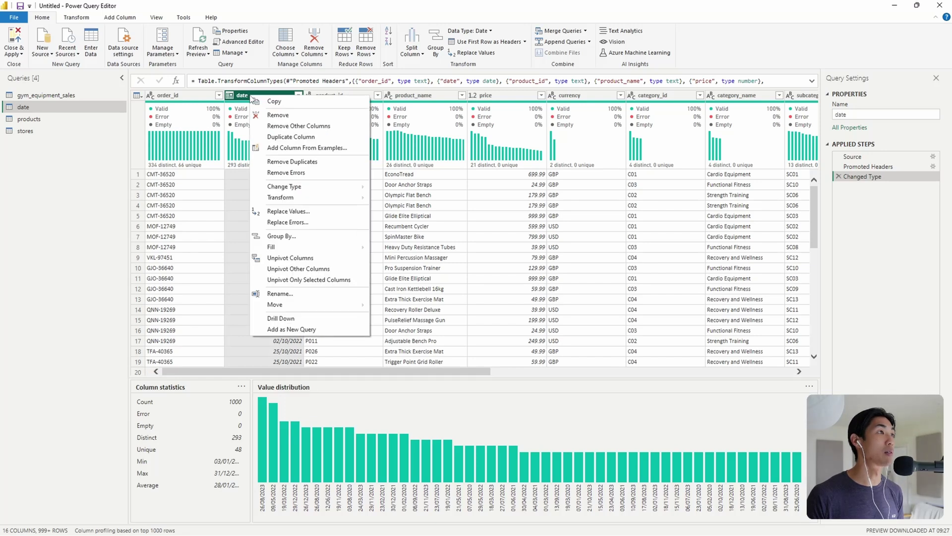
{"action": "left_click", "coordinate": [278, 126]}
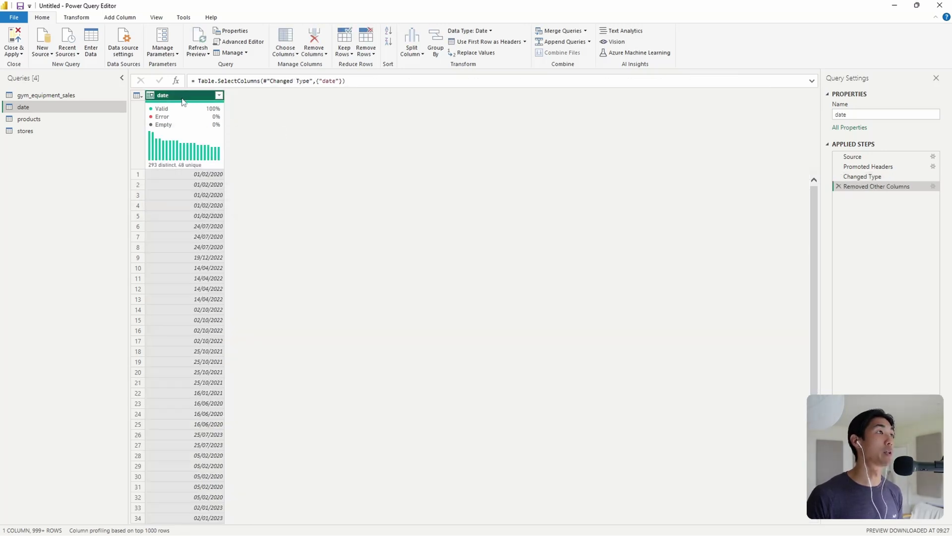
Check which data type is set for the date column in the date query
{"action": "left_click", "coordinate": [120, 19]}
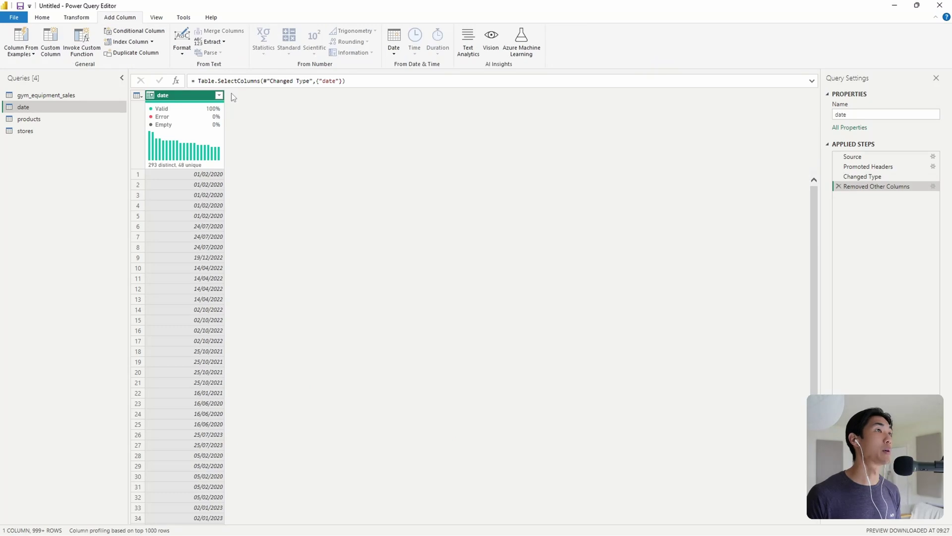
{"action": "right_click", "coordinate": [182, 103]}
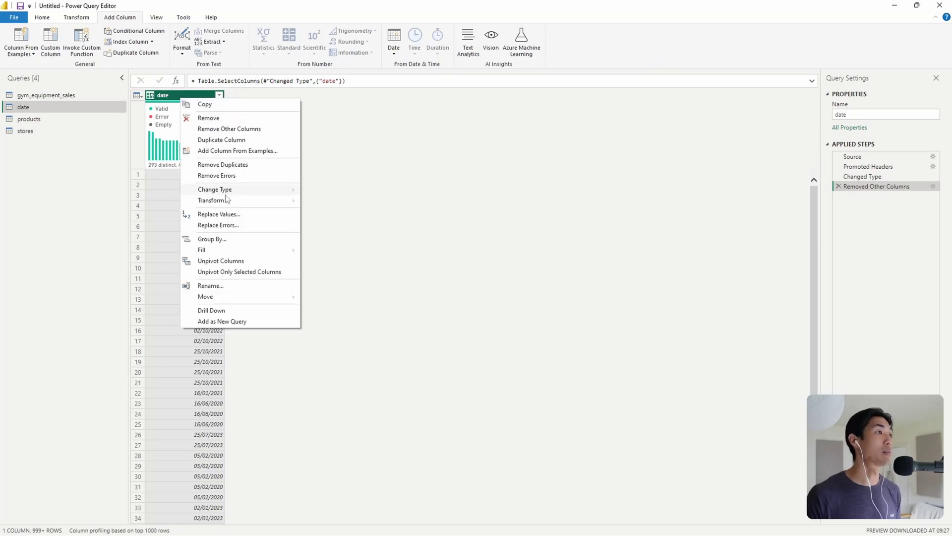
{"action": "left_click", "coordinate": [169, 129]}
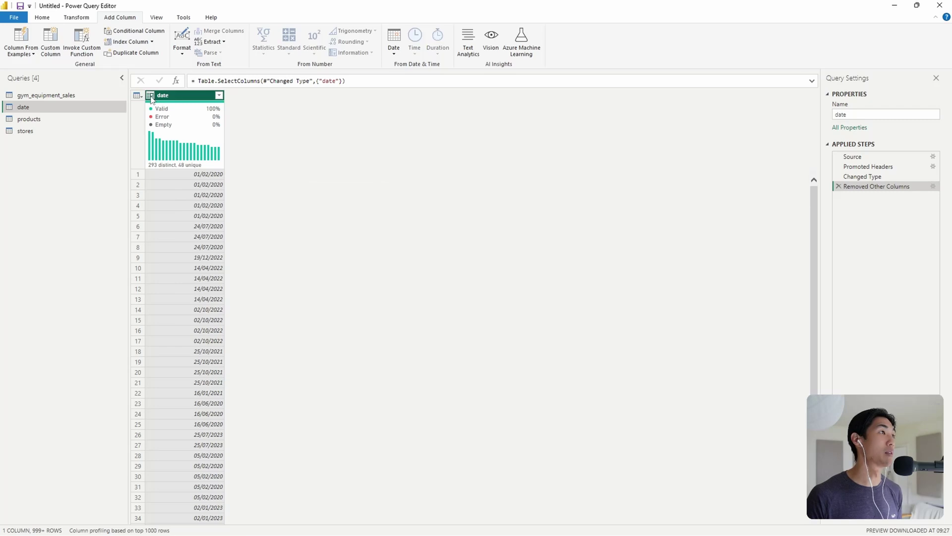
{"action": "right_click", "coordinate": [169, 99]}
{"action": "mouse_move", "coordinate": [232, 188]}
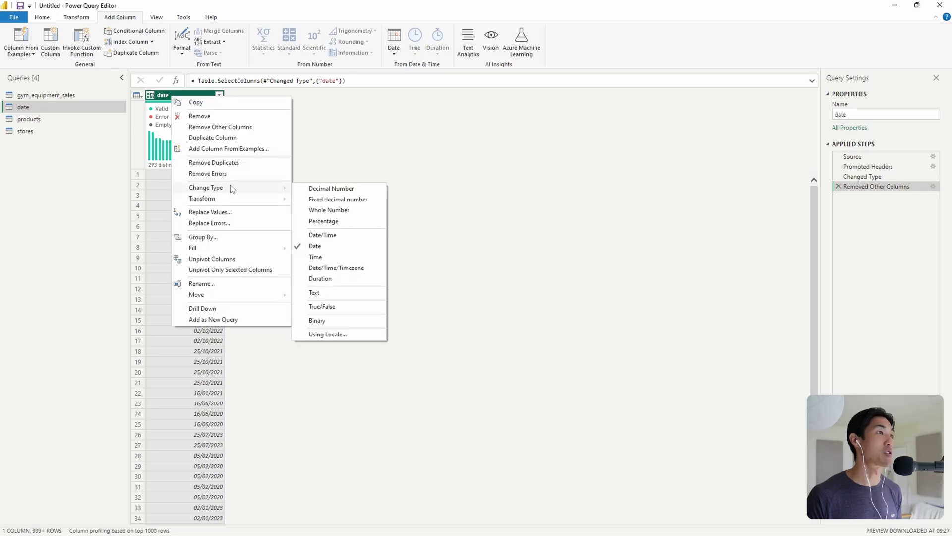
{"action": "left_click", "coordinate": [427, 233]}
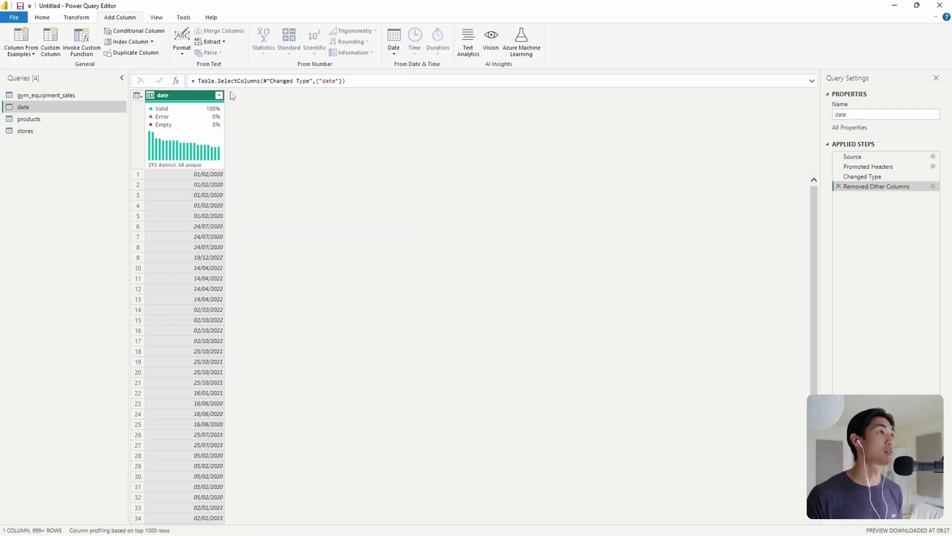
Add Year and Month columns to the date query, both extracted from the date column
{"action": "left_click", "coordinate": [394, 49]}
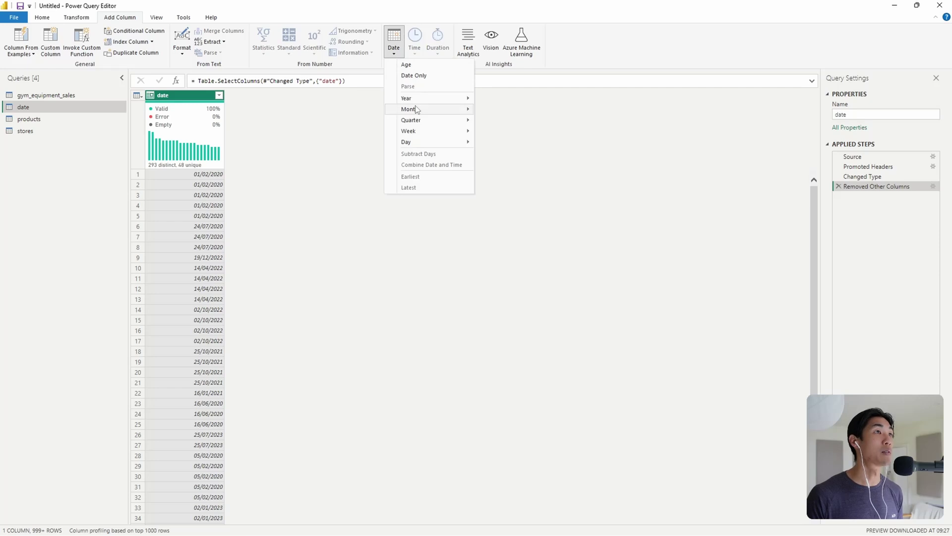
{"action": "mouse_move", "coordinate": [437, 98]}
{"action": "left_click", "coordinate": [495, 100]}
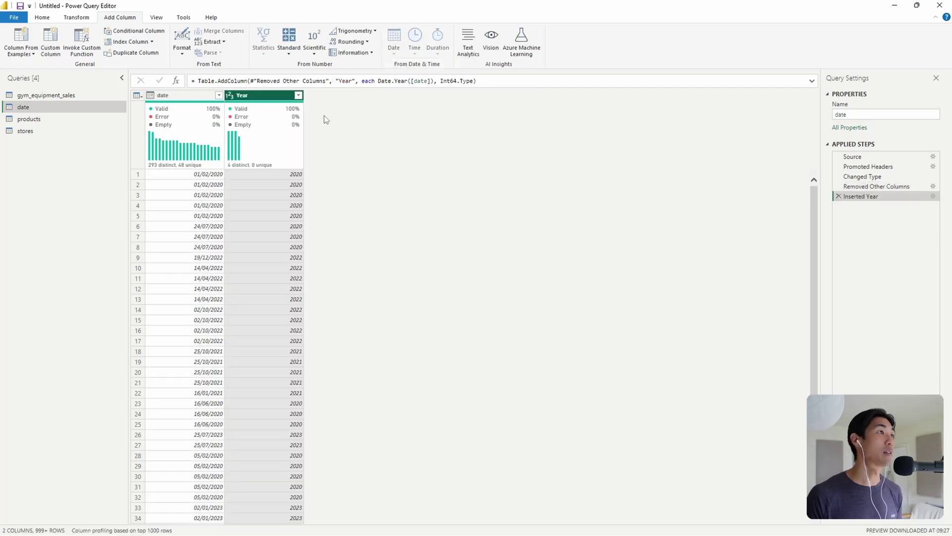
{"action": "left_click", "coordinate": [184, 96]}
{"action": "left_click", "coordinate": [394, 45]}
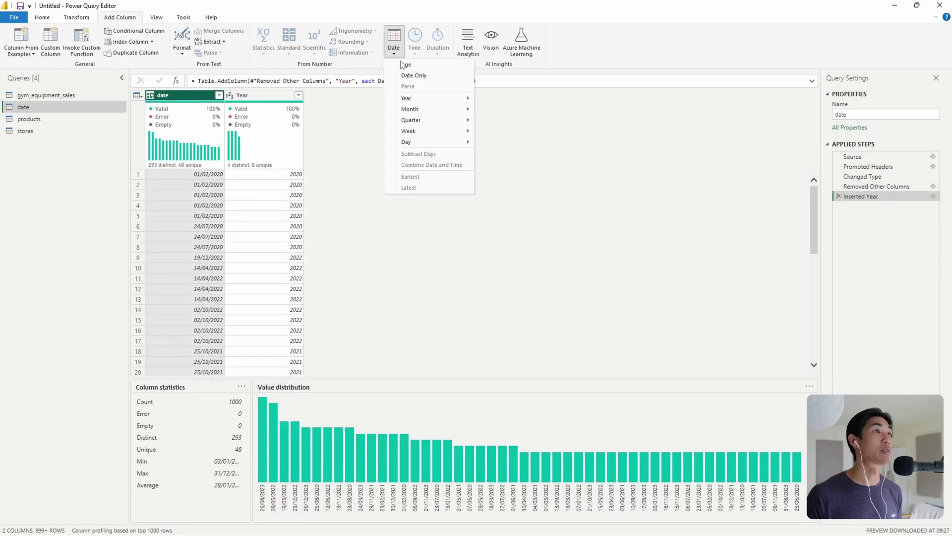
{"action": "mouse_move", "coordinate": [417, 110]}
{"action": "left_click", "coordinate": [496, 110]}
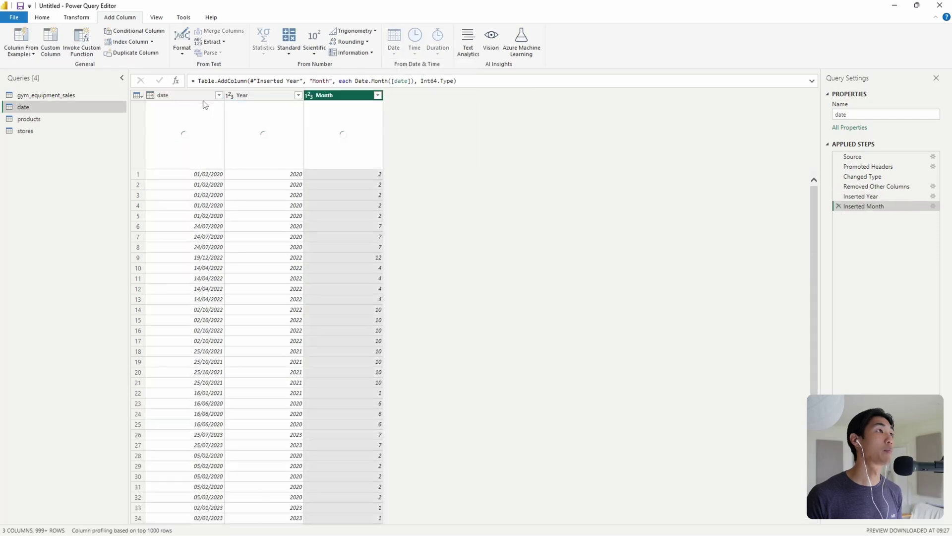
Add a Quarter column extracted from the date column and place it between Year and Month
{"action": "left_click", "coordinate": [193, 99]}
{"action": "left_click", "coordinate": [394, 44]}
{"action": "mouse_move", "coordinate": [431, 109]}
{"action": "mouse_move", "coordinate": [469, 120]}
{"action": "left_click", "coordinate": [505, 121]}
{"action": "left_click_drag", "start_coordinate": [416, 96], "coordinate": [320, 98]}
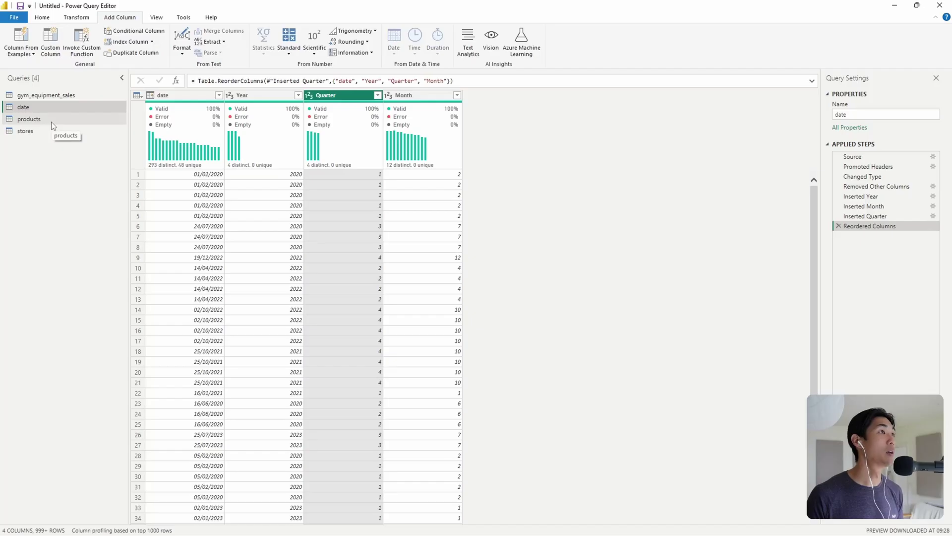
In the products query, keep only product_id, product_name, category_id, category_name, subcategory_id and subcategory_name, removing all other columns
{"action": "left_click", "coordinate": [52, 120]}
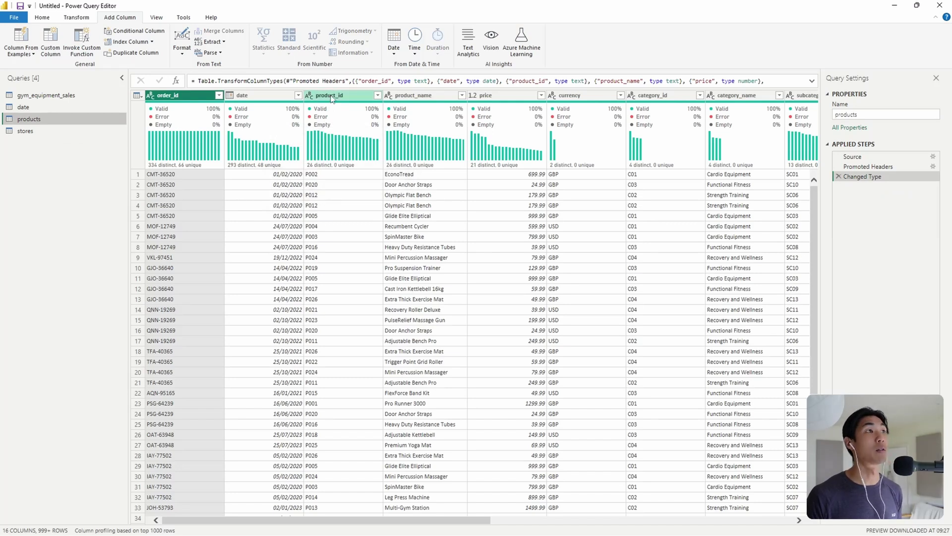
{"action": "left_click", "coordinate": [332, 98]}
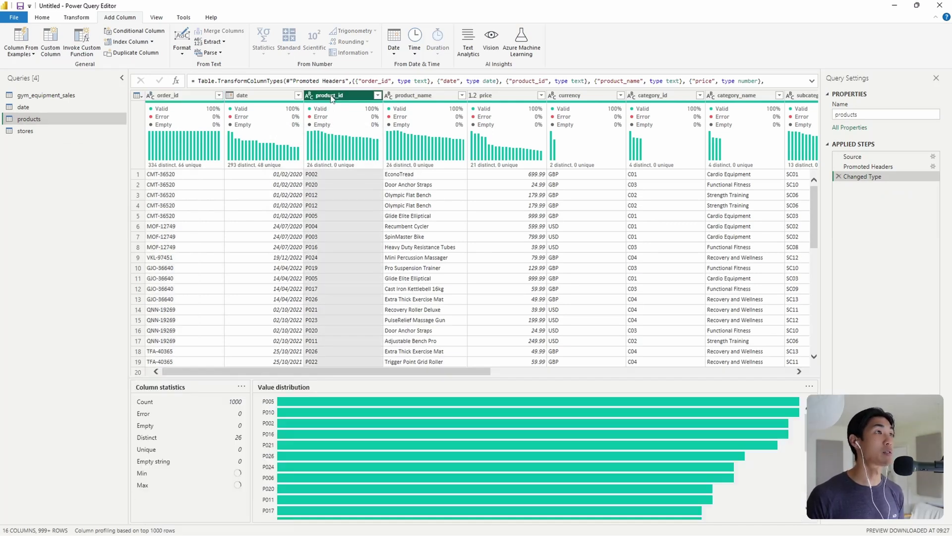
{"action": "left_click", "coordinate": [422, 98], "text": "ctrl"}
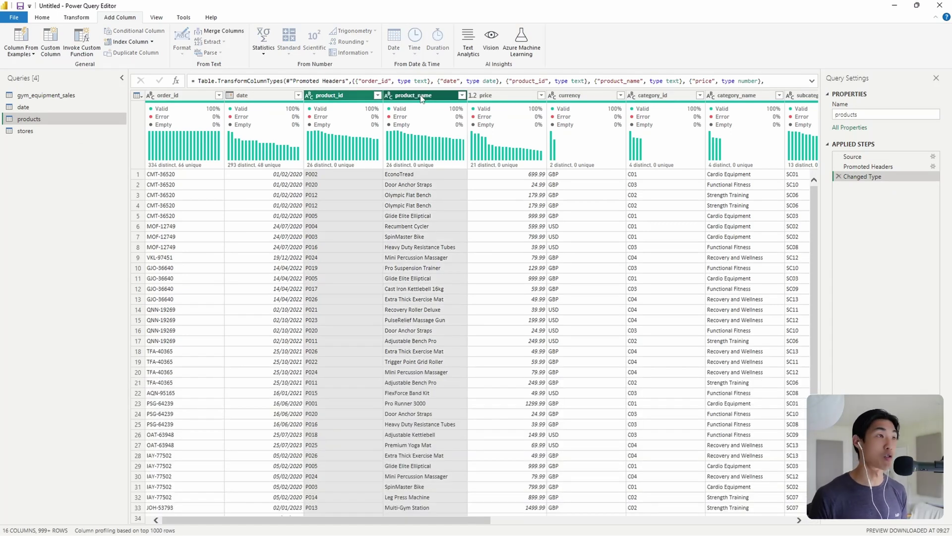
{"action": "mouse_move", "coordinate": [390, 139]}
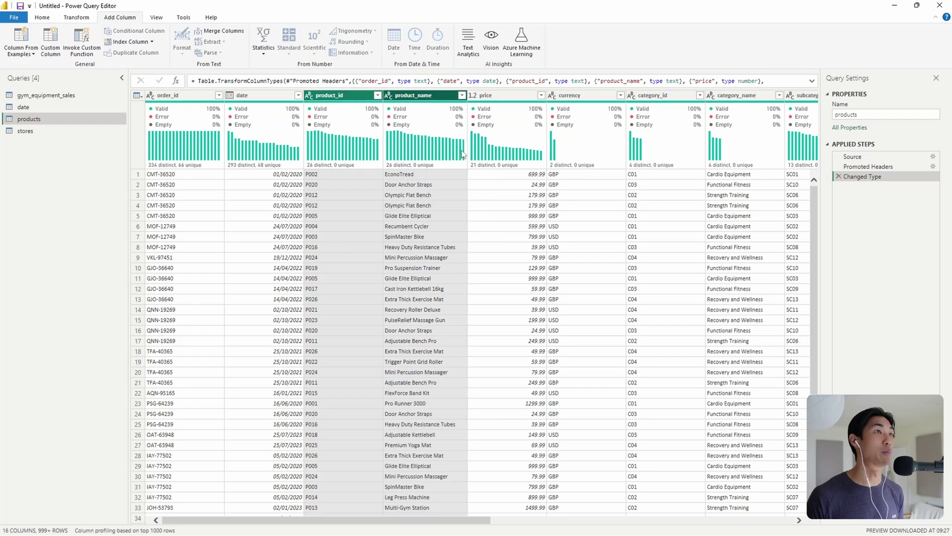
{"action": "left_click_drag", "start_coordinate": [434, 523], "coordinate": [548, 521]}
{"action": "left_click", "coordinate": [441, 97], "text": "ctrl"}
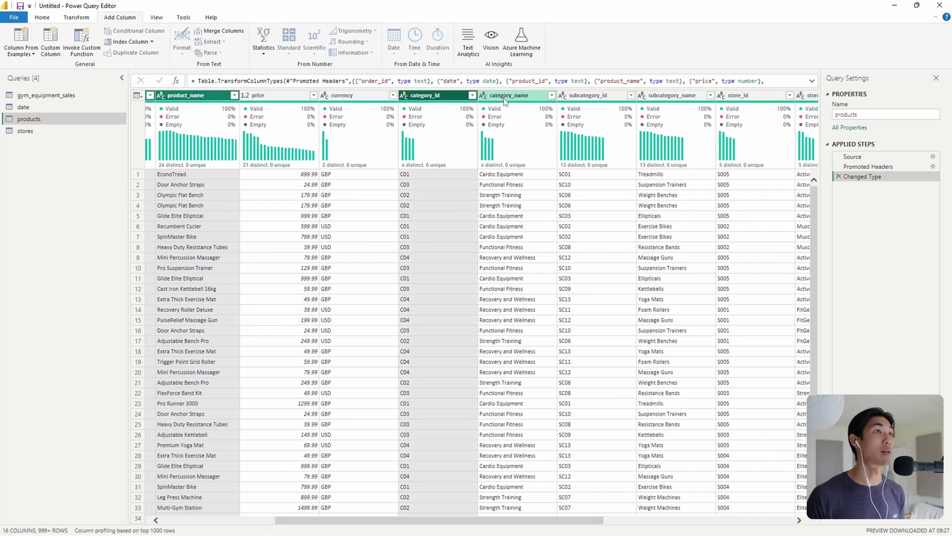
{"action": "left_click", "coordinate": [515, 95], "text": "ctrl"}
{"action": "left_click", "coordinate": [593, 97], "text": "ctrl"}
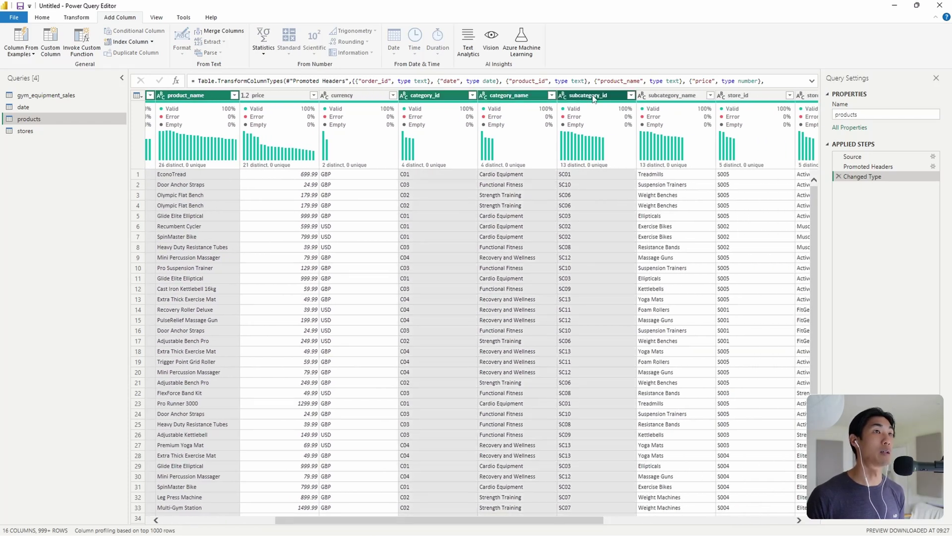
{"action": "left_click", "coordinate": [664, 99], "text": "ctrl"}
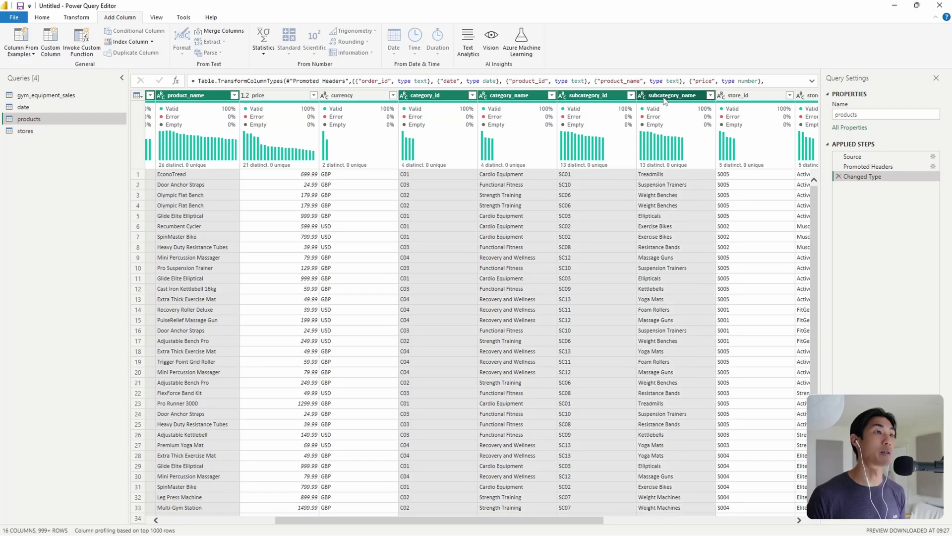
{"action": "right_click", "coordinate": [664, 99]}
{"action": "left_click", "coordinate": [713, 127]}
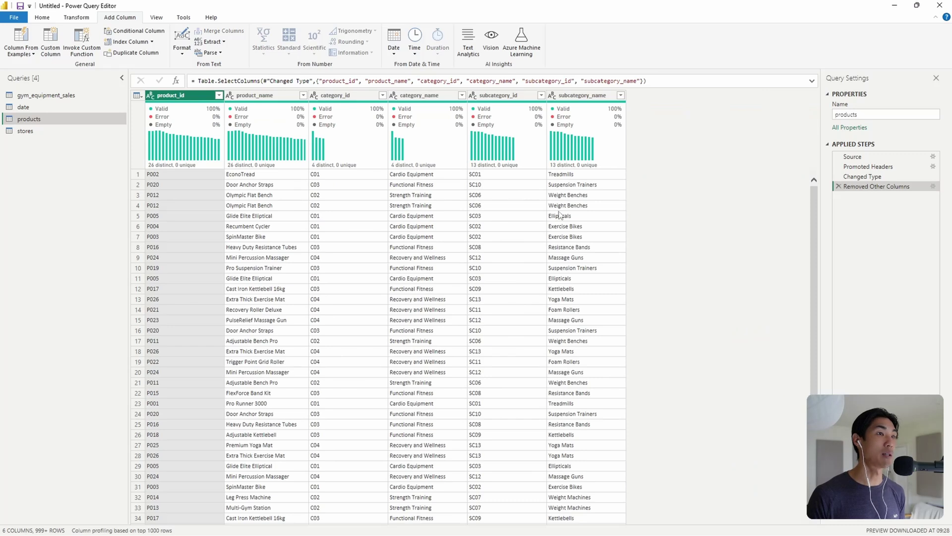
Sort the products query by product_id in ascending order and remove duplicate rows from the whole table
{"action": "scroll", "coordinate": [207, 258], "scroll_direction": "down", "scroll_amount": 5}
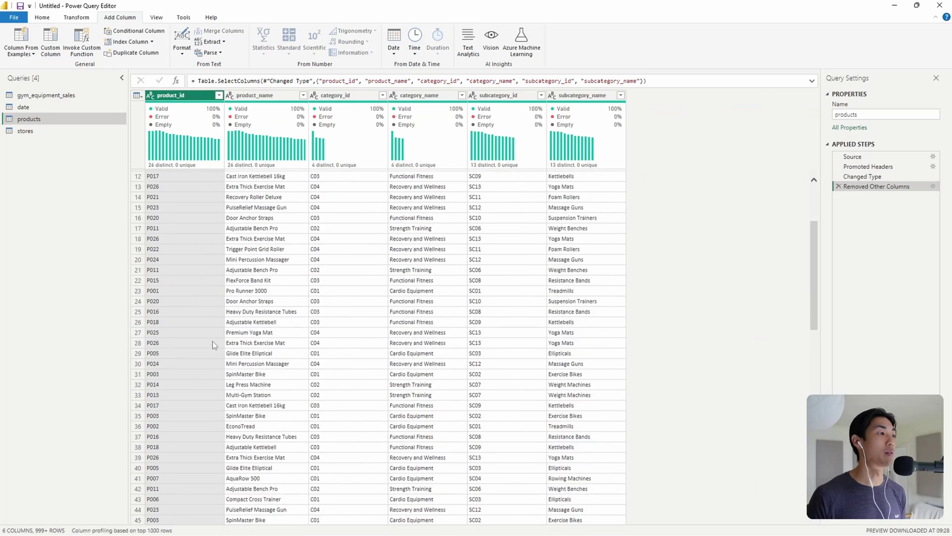
{"action": "scroll", "coordinate": [212, 343], "scroll_direction": "up", "scroll_amount": 5}
{"action": "left_click", "coordinate": [219, 95]}
{"action": "left_click", "coordinate": [206, 110]}
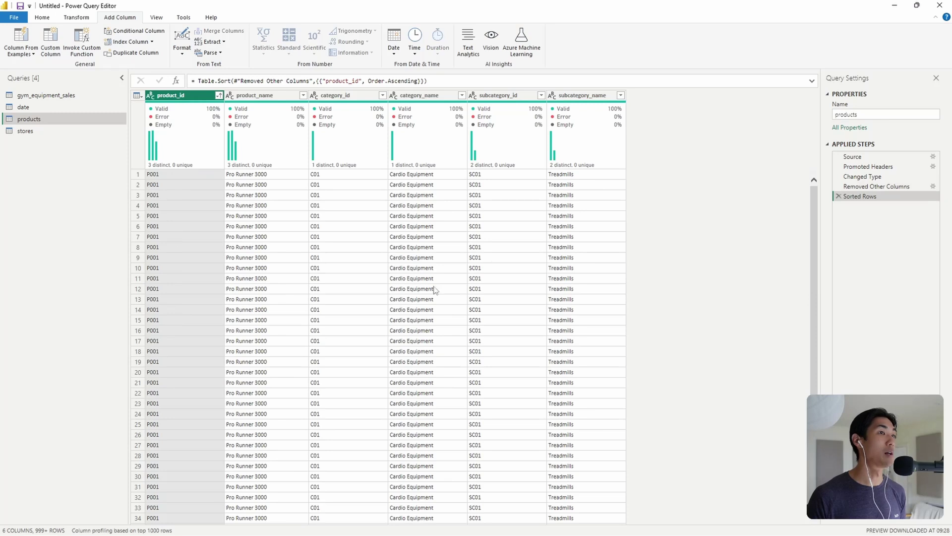
{"action": "left_click", "coordinate": [137, 96]}
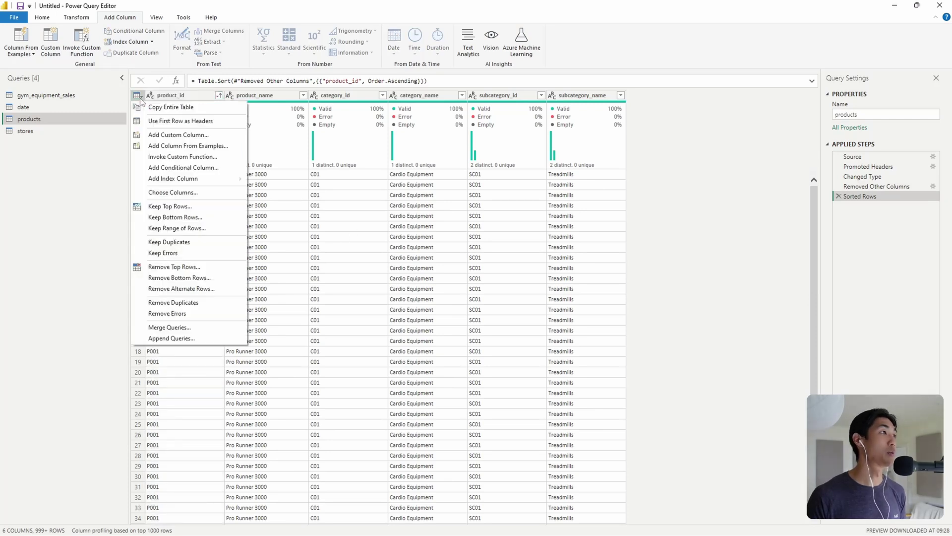
{"action": "left_click", "coordinate": [181, 302]}
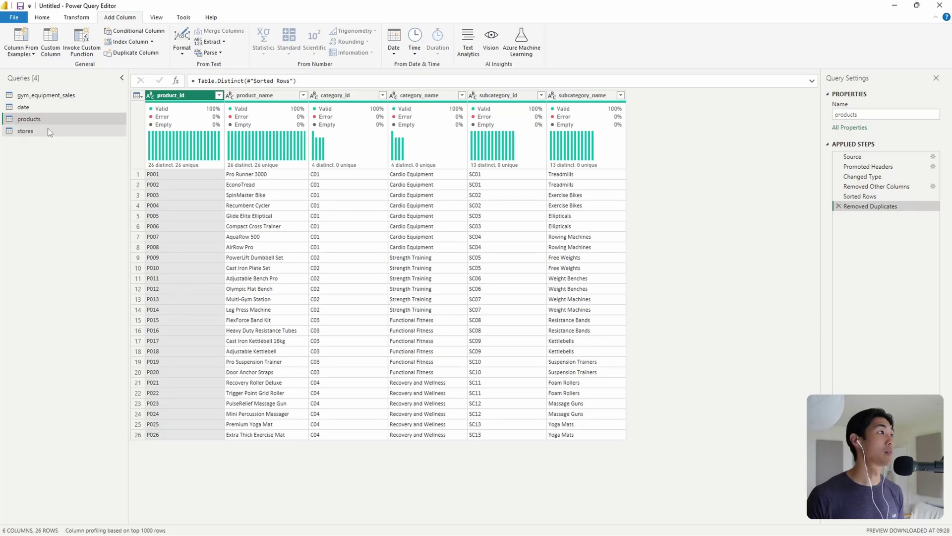
Sort the date query by the date column in ascending order and remove duplicate rows from the whole table
{"action": "left_click", "coordinate": [46, 109]}
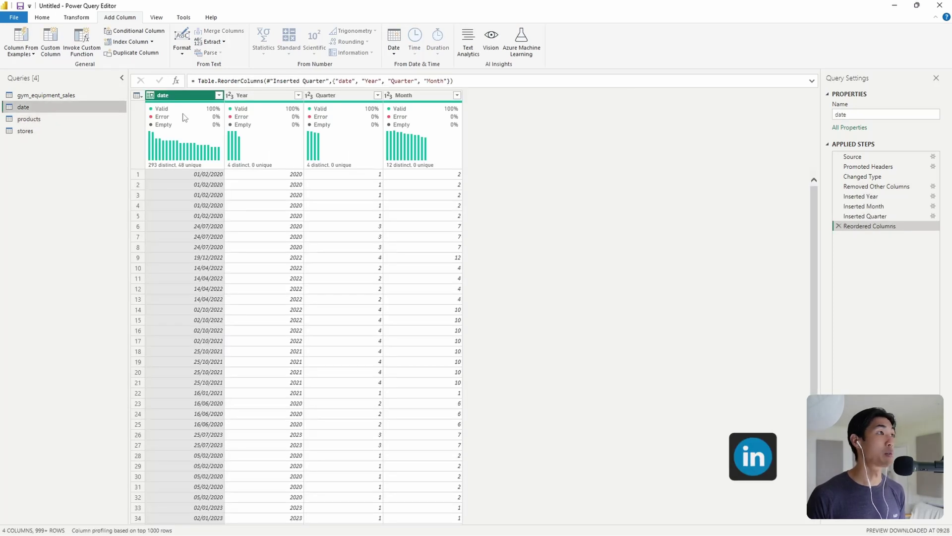
{"action": "left_click", "coordinate": [219, 95]}
{"action": "left_click", "coordinate": [205, 108]}
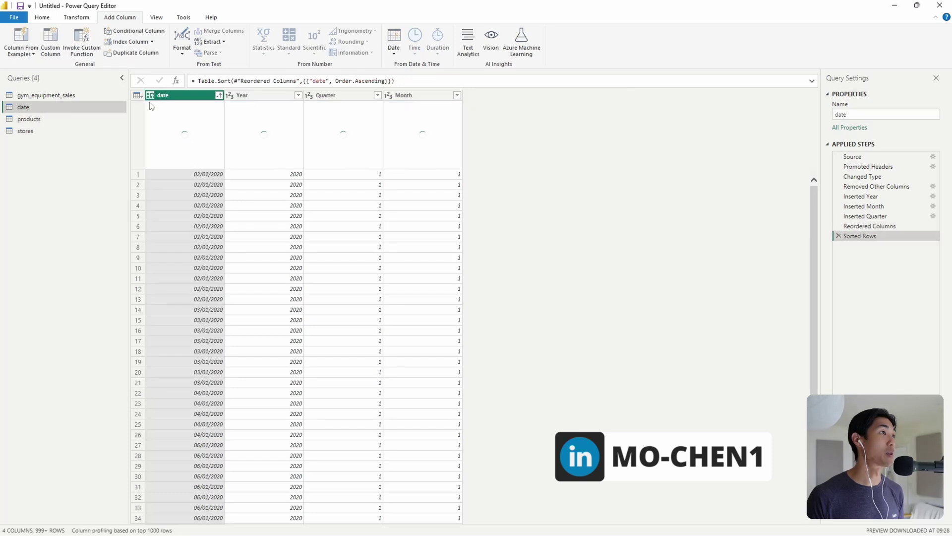
{"action": "left_click", "coordinate": [137, 94]}
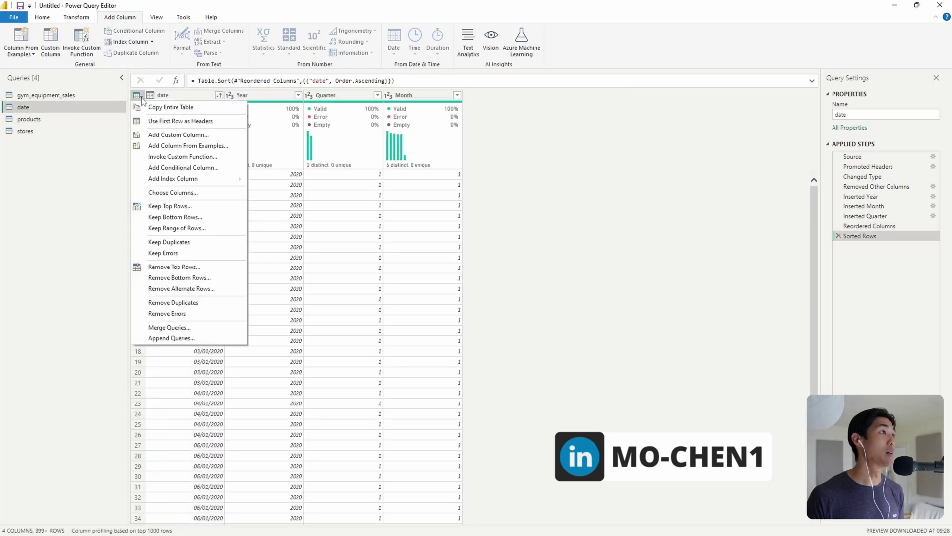
{"action": "left_click", "coordinate": [191, 303]}
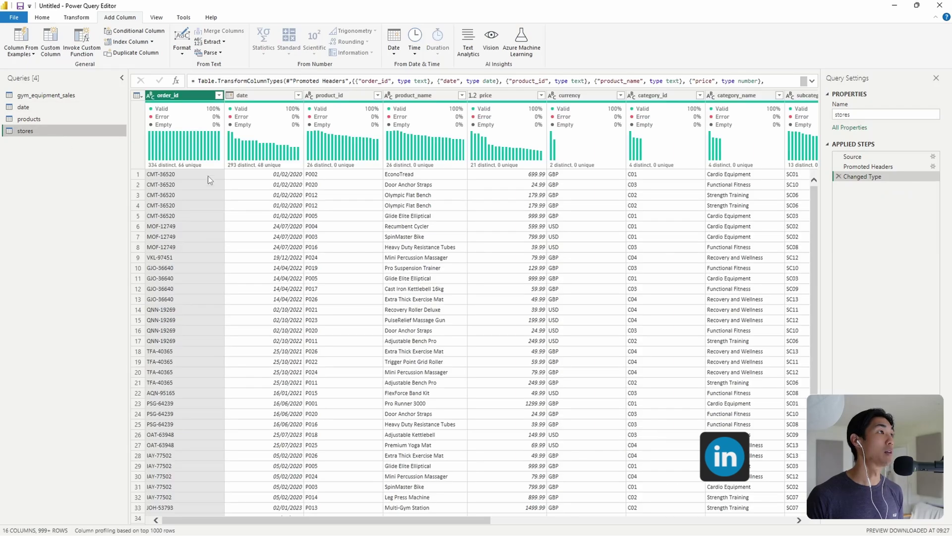
In the stores query, keep only store_id, store_name, city_id, city_name, country_id and country, removing all other columns
{"action": "mouse_move", "coordinate": [261, 109]}
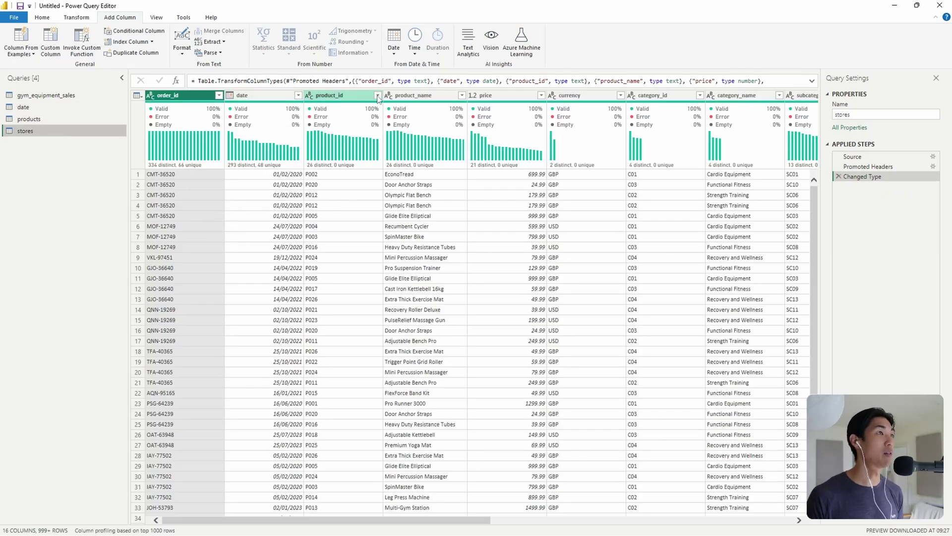
{"action": "left_click_drag", "start_coordinate": [382, 519], "coordinate": [692, 511]}
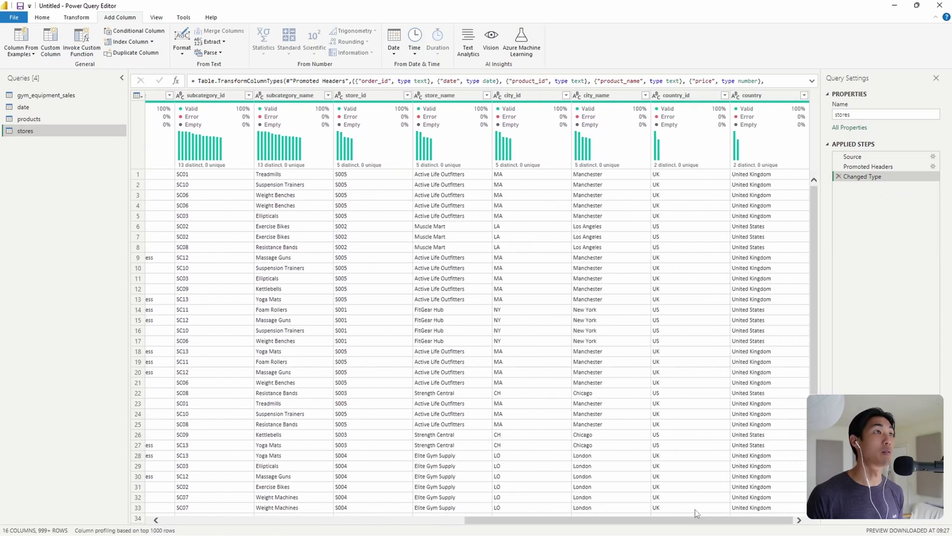
{"action": "left_click", "coordinate": [356, 96]}
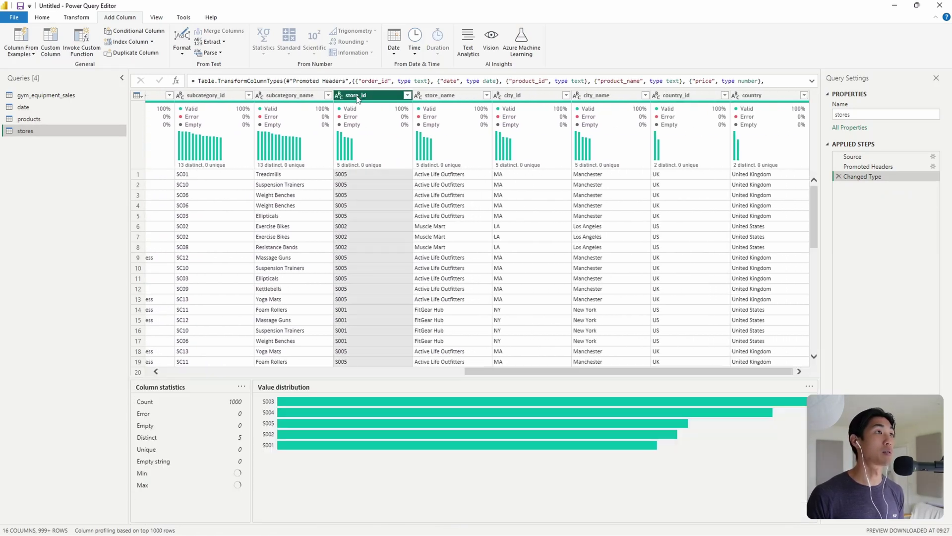
{"action": "left_click", "coordinate": [449, 99], "text": "ctrl"}
{"action": "left_click", "coordinate": [511, 98], "text": "ctrl"}
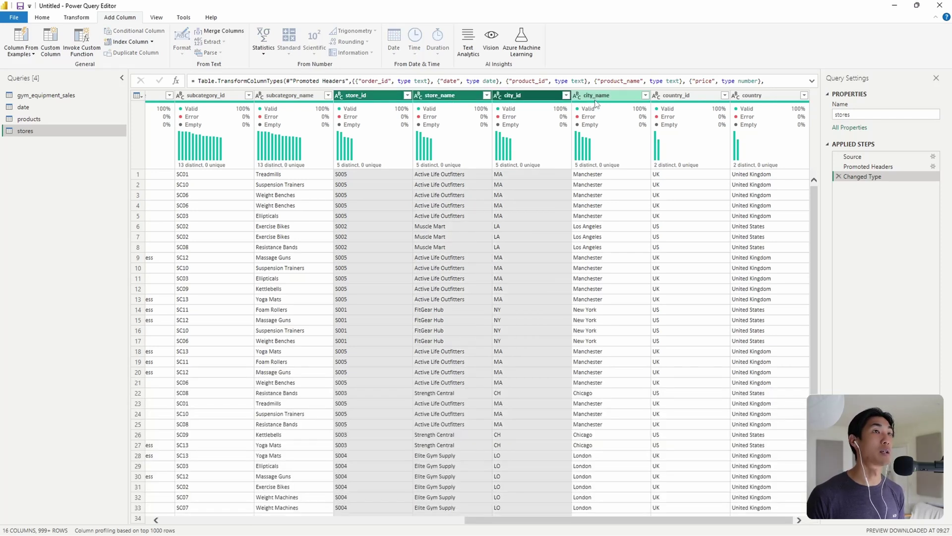
{"action": "left_click", "coordinate": [604, 101], "text": "ctrl"}
{"action": "left_click", "coordinate": [687, 102], "text": "ctrl"}
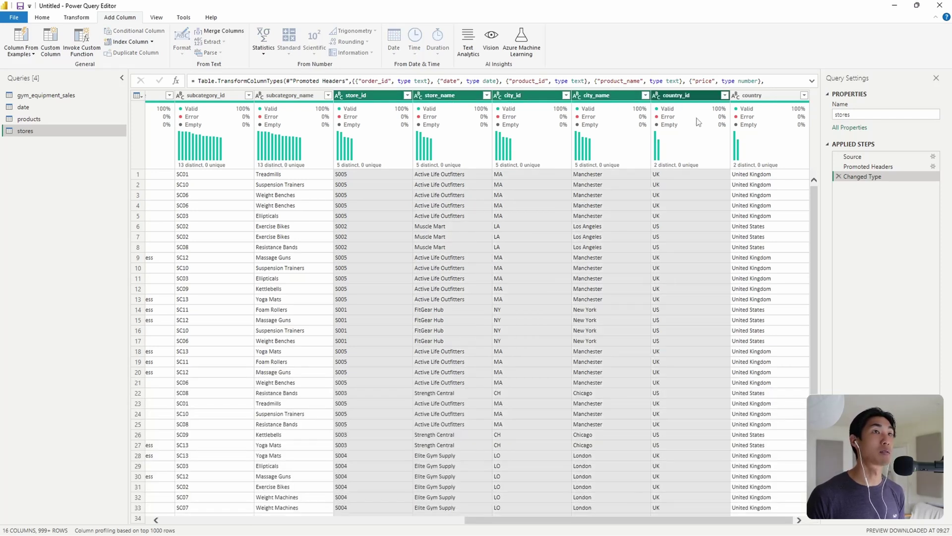
{"action": "left_click", "coordinate": [760, 97], "text": "ctrl"}
{"action": "right_click", "coordinate": [759, 98]}
{"action": "left_click", "coordinate": [794, 123]}
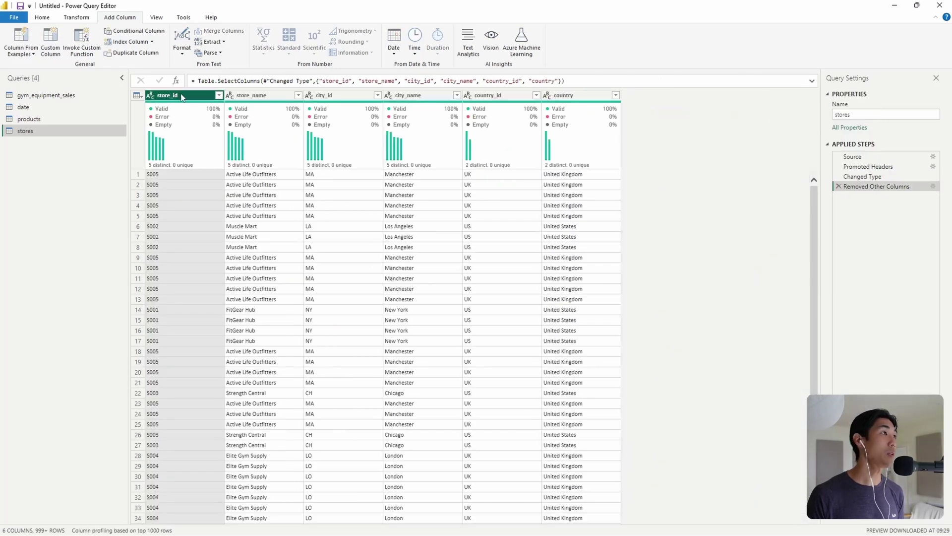
Sort the stores query by store_id in ascending order and remove duplicate rows from the whole table
{"action": "left_click", "coordinate": [218, 96]}
{"action": "left_click", "coordinate": [158, 112]}
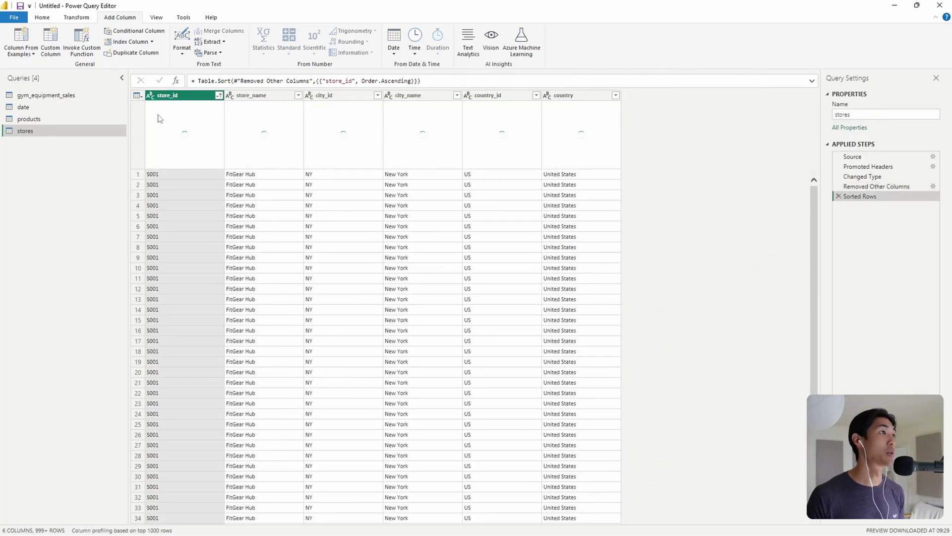
{"action": "left_click", "coordinate": [137, 95]}
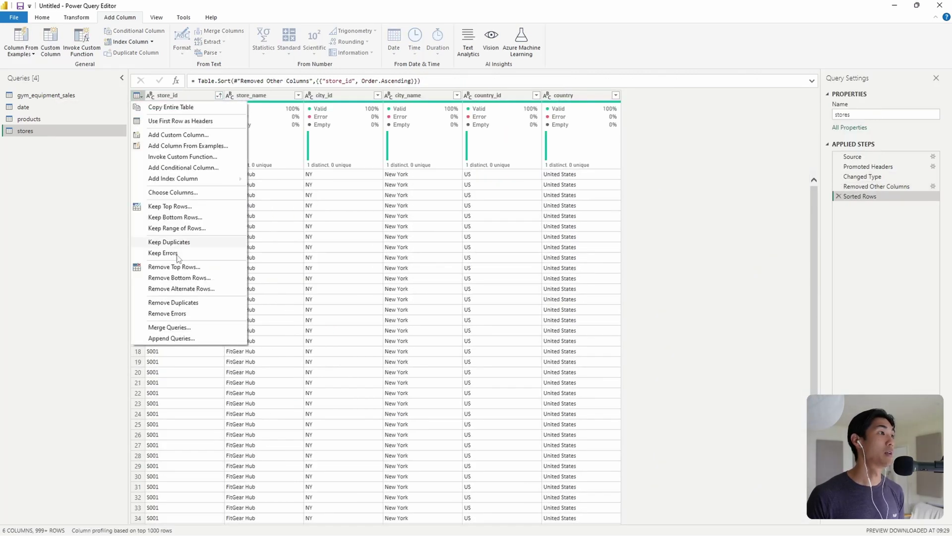
{"action": "left_click", "coordinate": [181, 304]}
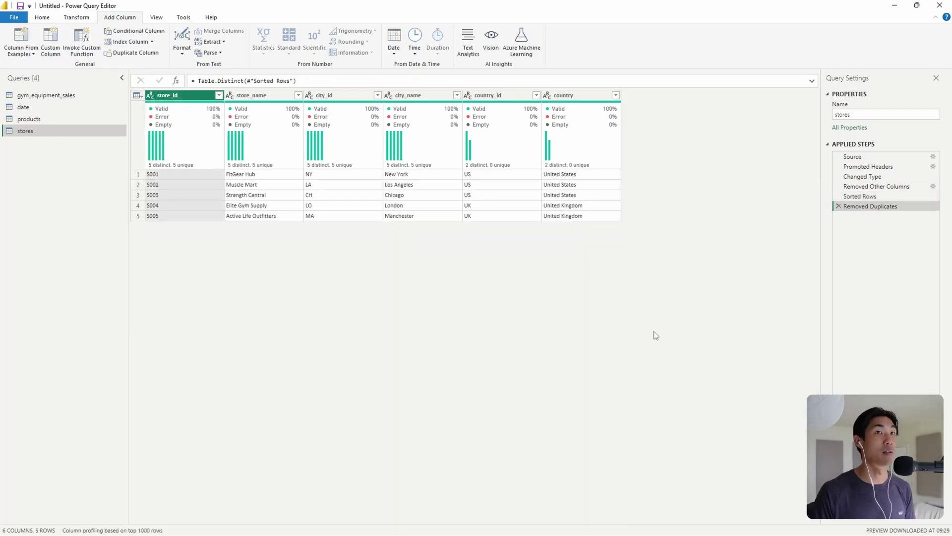
In the gym_equipment_sales query, remove the columns product_name, category_id, category_name, subcategory_id, subcategory_name, store_name, city_id, city_name, country_id and country
{"action": "left_click", "coordinate": [58, 97]}
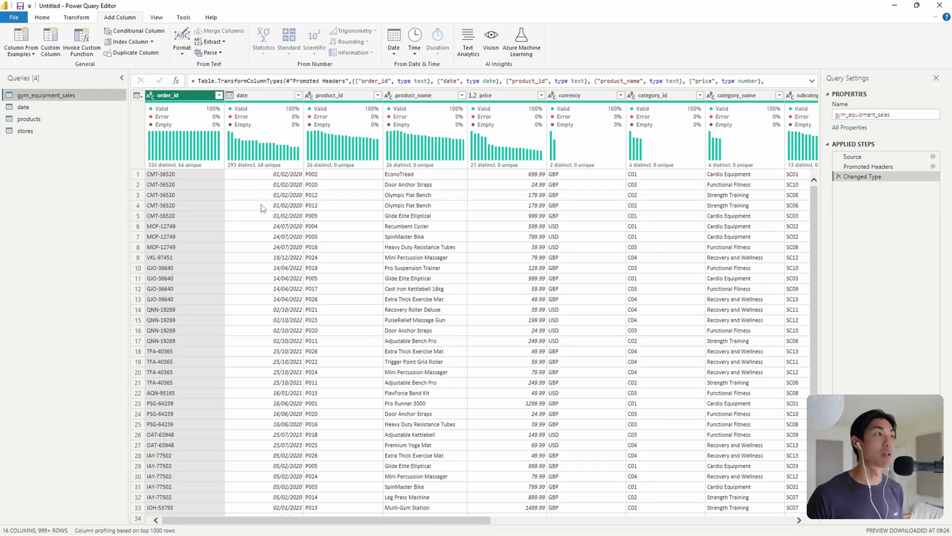
{"action": "left_click", "coordinate": [250, 95]}
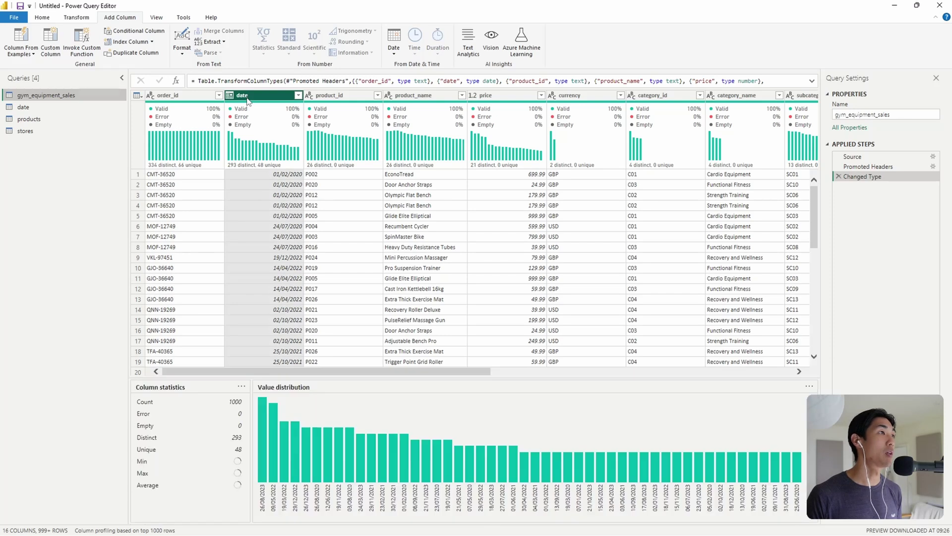
{"action": "left_click", "coordinate": [346, 99]}
{"action": "left_click", "coordinate": [428, 96]}
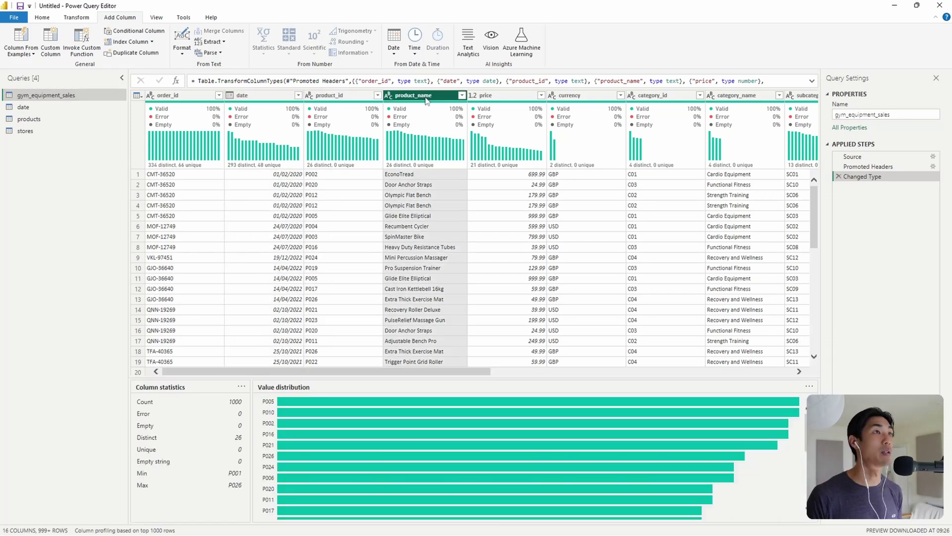
{"action": "left_click_drag", "start_coordinate": [451, 371], "coordinate": [538, 375]}
{"action": "left_click", "coordinate": [489, 97]}
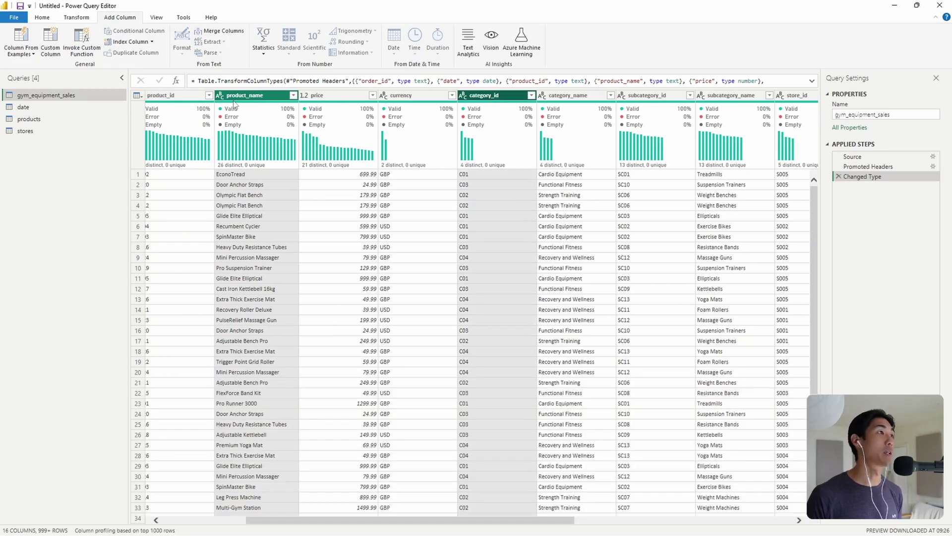
{"action": "left_click", "coordinate": [574, 100], "text": "ctrl"}
{"action": "left_click", "coordinate": [648, 99], "text": "ctrl"}
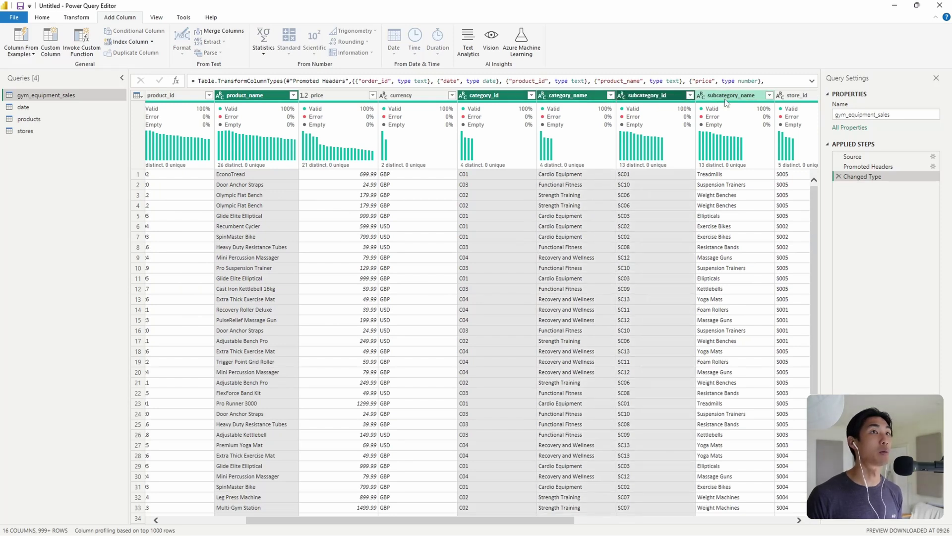
{"action": "left_click", "coordinate": [728, 98], "text": "ctrl"}
{"action": "left_click_drag", "start_coordinate": [502, 515], "coordinate": [731, 519]}
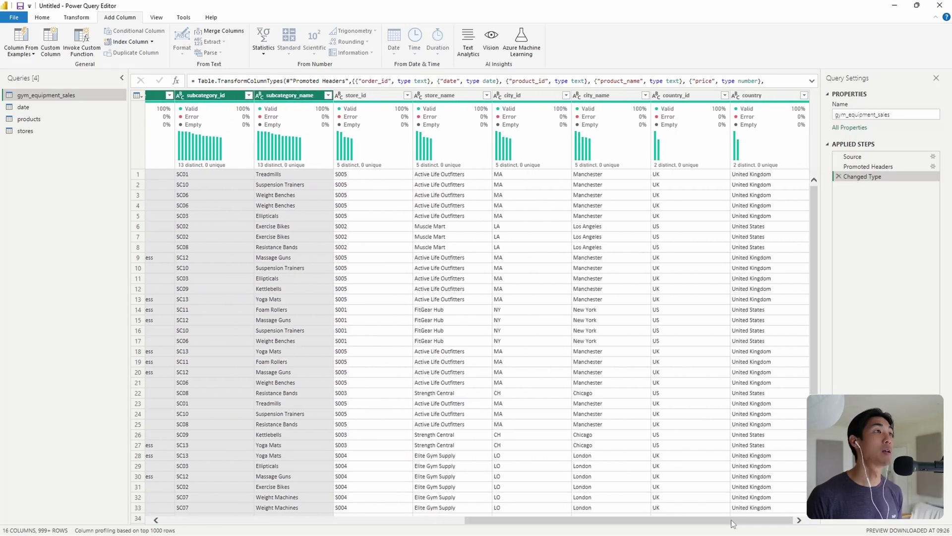
{"action": "left_click", "coordinate": [456, 99], "text": "ctrl"}
{"action": "left_click", "coordinate": [540, 99], "text": "ctrl"}
{"action": "left_click", "coordinate": [600, 99], "text": "ctrl"}
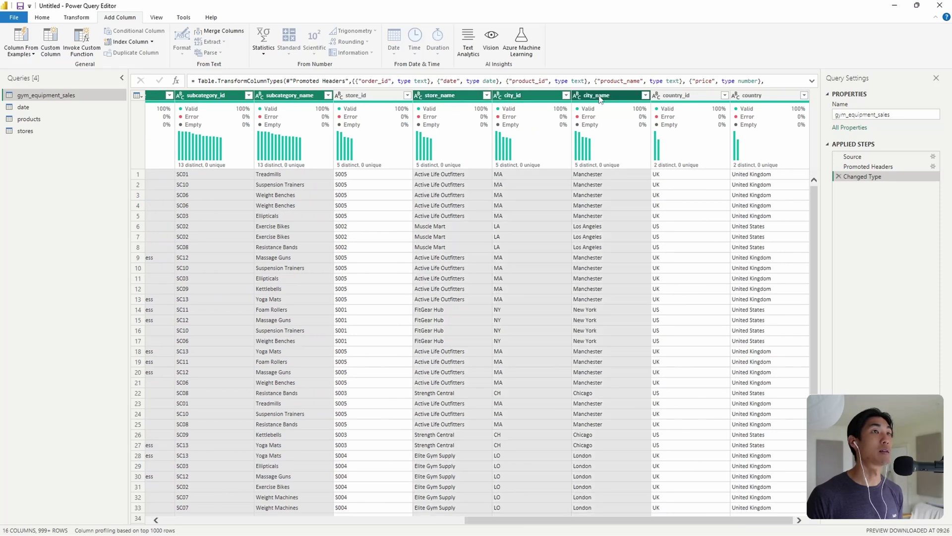
{"action": "left_click", "coordinate": [671, 99], "text": "ctrl"}
{"action": "left_click", "coordinate": [759, 99], "text": "ctrl"}
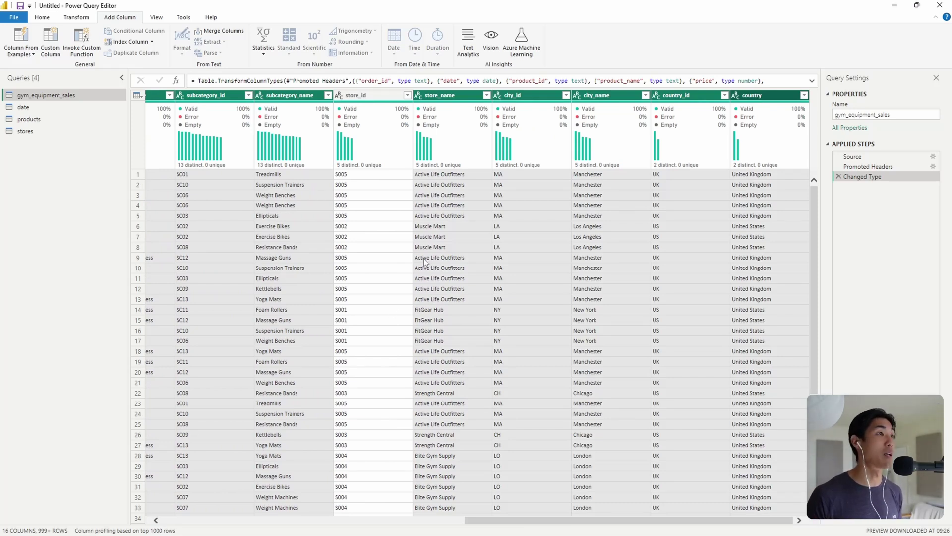
{"action": "right_click", "coordinate": [455, 97]}
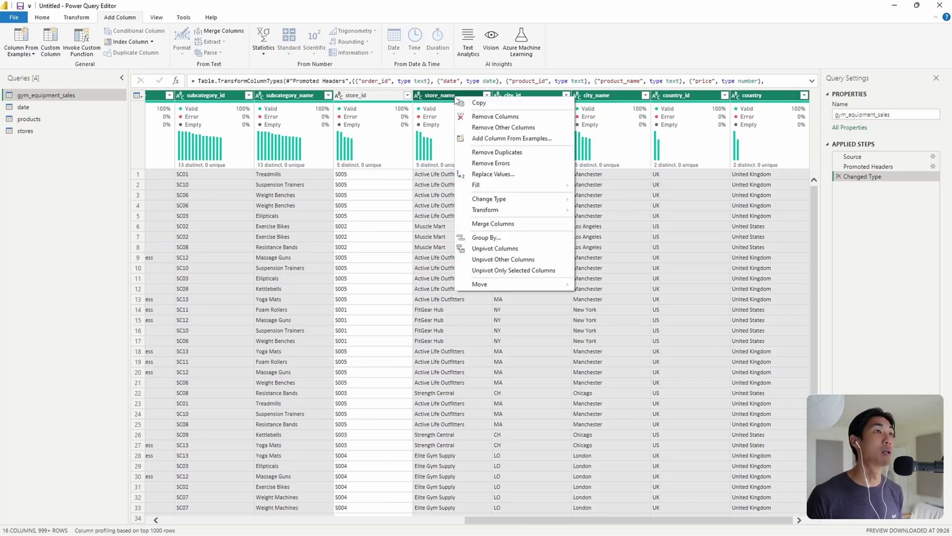
{"action": "left_click", "coordinate": [478, 117]}
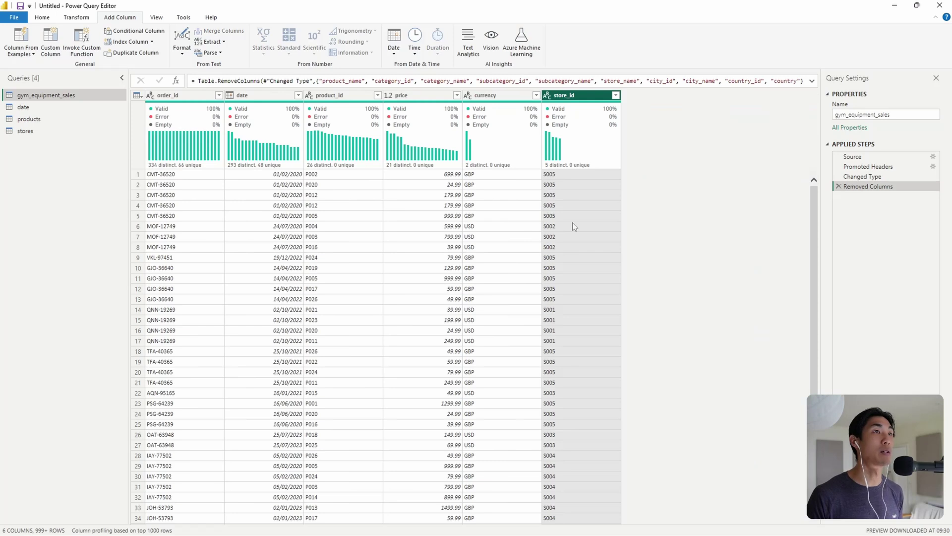
Close and apply the query changes, and move the date and products tables clear of gym_equipment_sales in the model view
{"action": "left_click", "coordinate": [43, 20]}
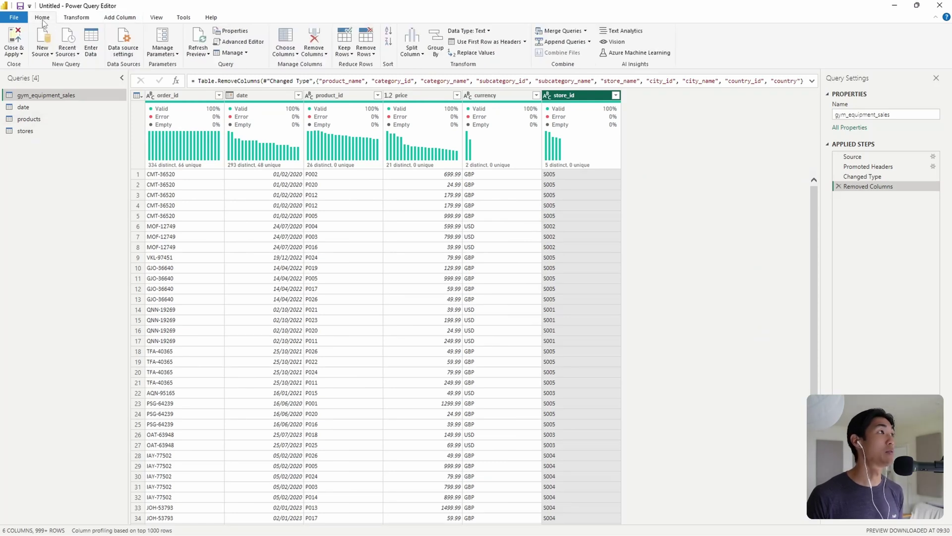
{"action": "left_click", "coordinate": [23, 38]}
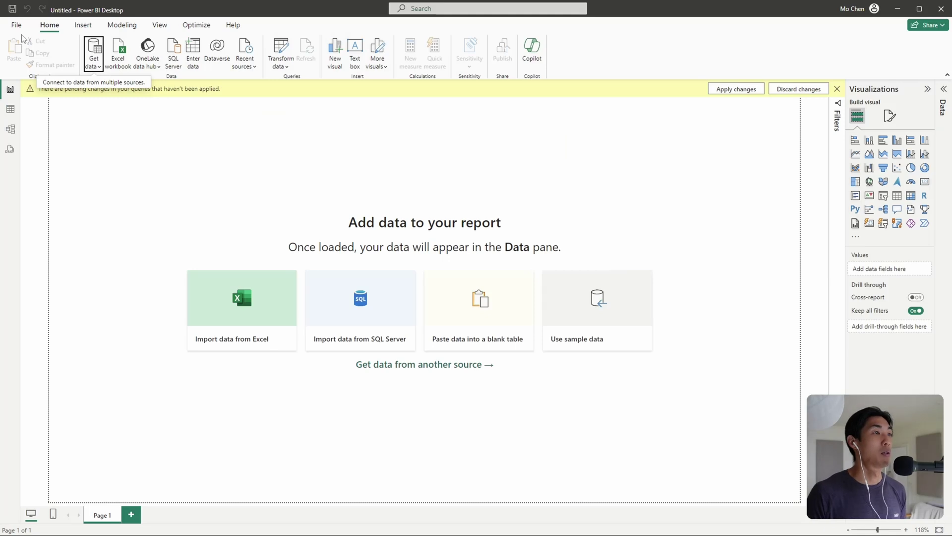
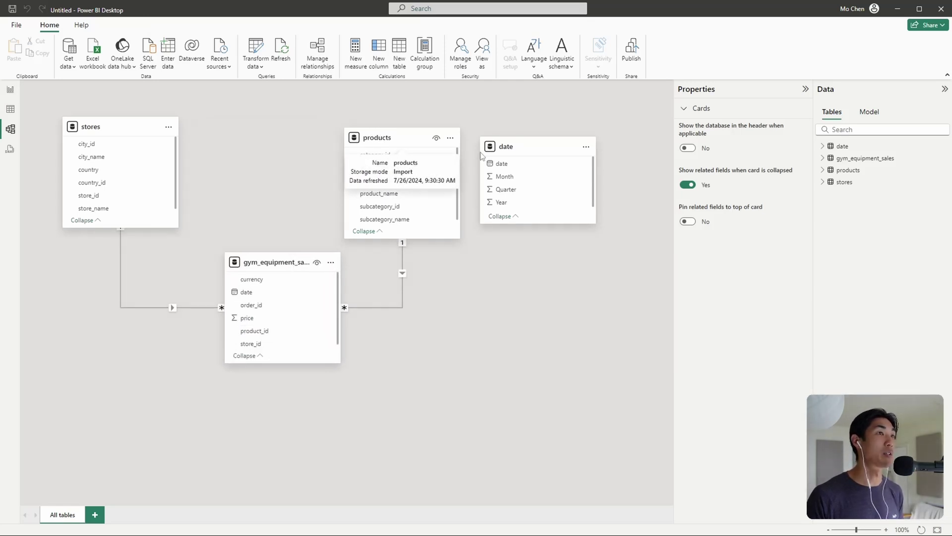
{"action": "left_click_drag", "start_coordinate": [506, 146], "coordinate": [525, 371]}
{"action": "left_click_drag", "start_coordinate": [392, 149], "coordinate": [505, 158]}
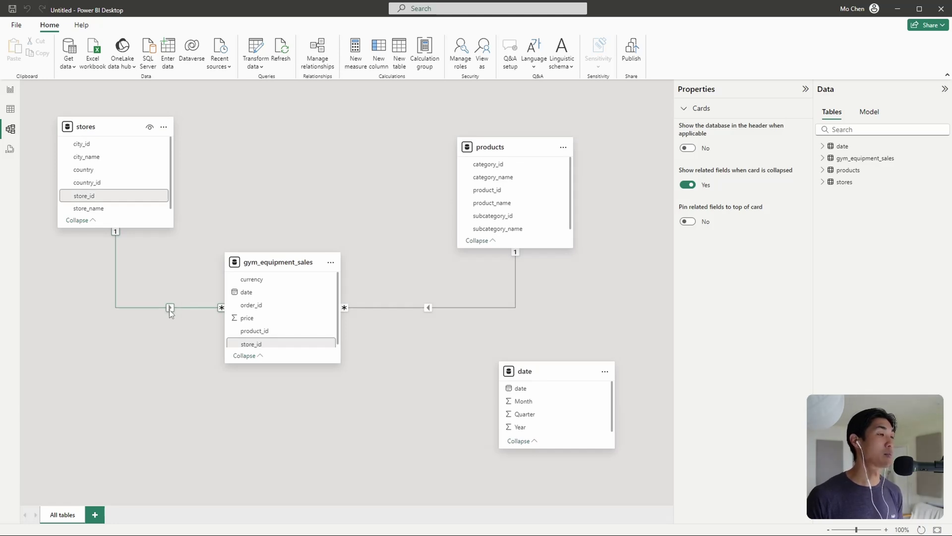
Check the settings of the stores and products relationships, and enlarge the gym_equipment_sales card until all its fields fit
{"action": "left_click", "coordinate": [170, 307]}
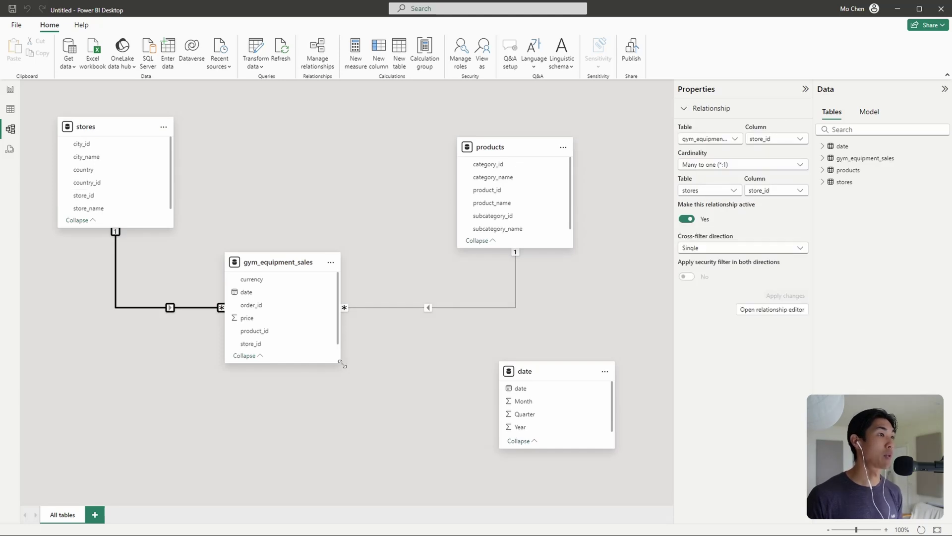
{"action": "left_click_drag", "start_coordinate": [343, 363], "coordinate": [350, 397]}
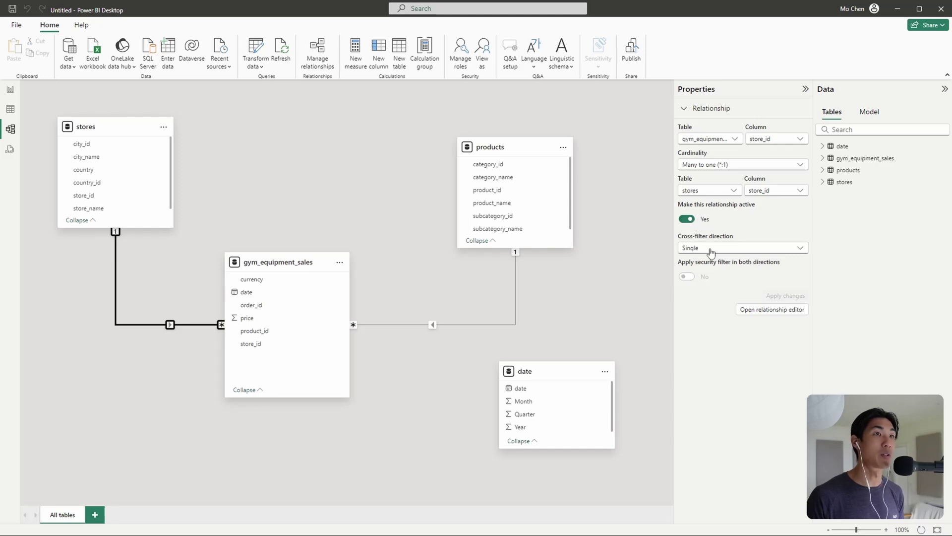
{"action": "left_click", "coordinate": [432, 324]}
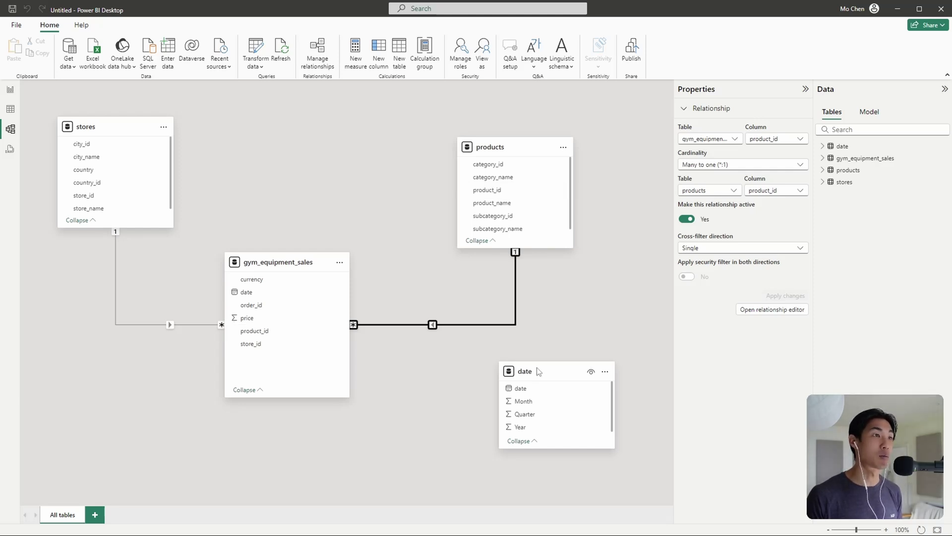
Create an active one-to-many relationship with single cross-filter direction from the date table's date column to gym_equipment_sales date
{"action": "left_click_drag", "start_coordinate": [273, 262], "coordinate": [301, 174]}
{"action": "left_click_drag", "start_coordinate": [542, 367], "coordinate": [302, 205]}
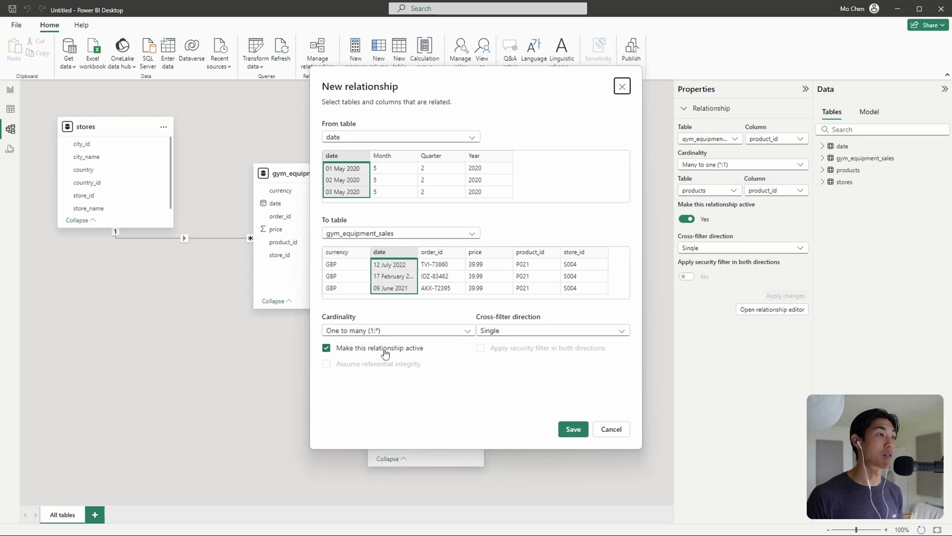
{"action": "left_click", "coordinate": [578, 432]}
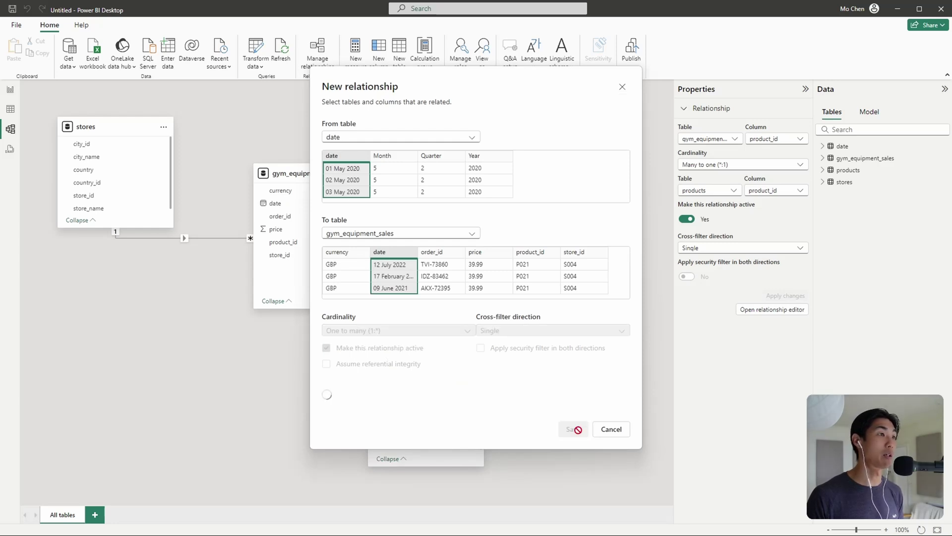
Arrange the model as a star, with gym_equipment_sales in the centre, date below it, and stores and products on either side
{"action": "left_click_drag", "start_coordinate": [432, 388], "coordinate": [361, 437]}
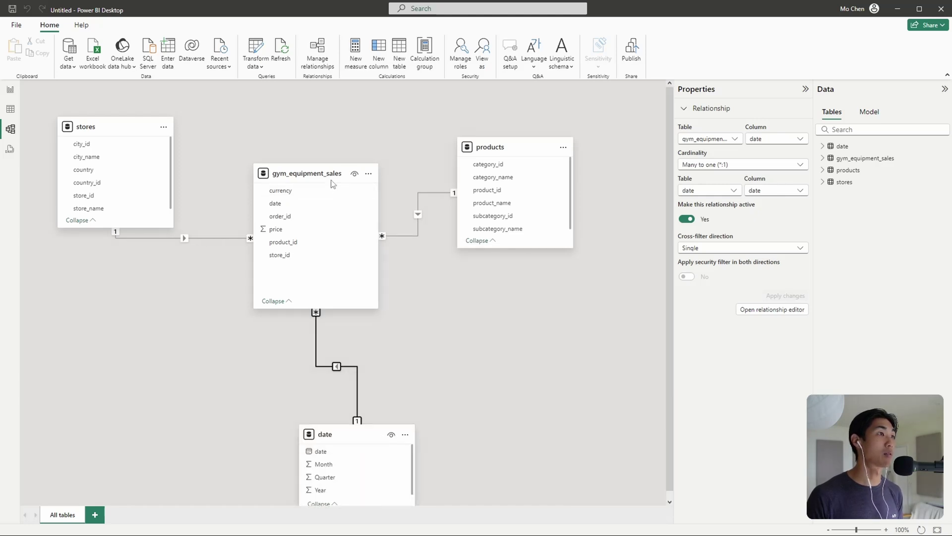
{"action": "left_click_drag", "start_coordinate": [329, 177], "coordinate": [340, 207]}
{"action": "left_click_drag", "start_coordinate": [375, 420], "coordinate": [377, 396]}
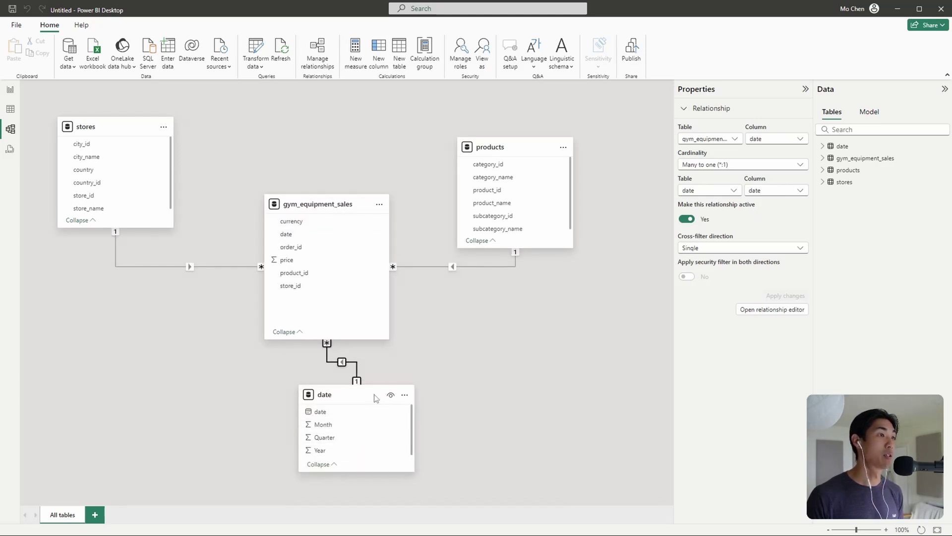
{"action": "left_click_drag", "start_coordinate": [500, 148], "coordinate": [472, 135]}
{"action": "left_click_drag", "start_coordinate": [110, 128], "coordinate": [147, 130]}
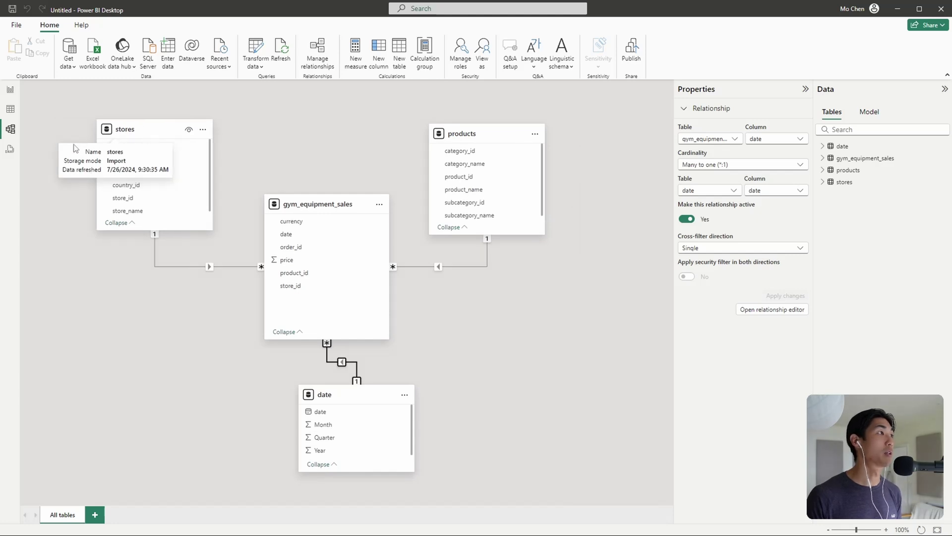
Add a clustered column chart to the report page showing the sum of price by the date table's date hierarchy
{"action": "left_click", "coordinate": [10, 90]}
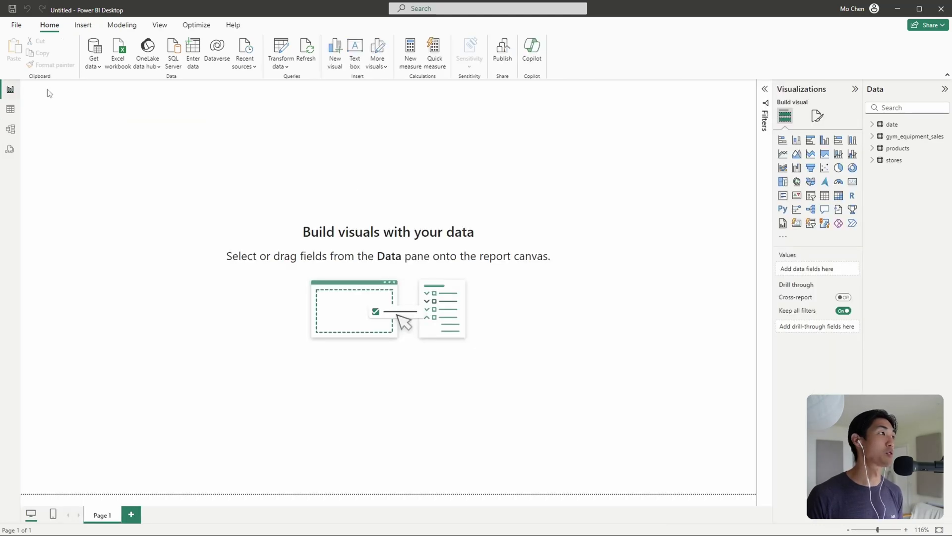
{"action": "left_click", "coordinate": [825, 141]}
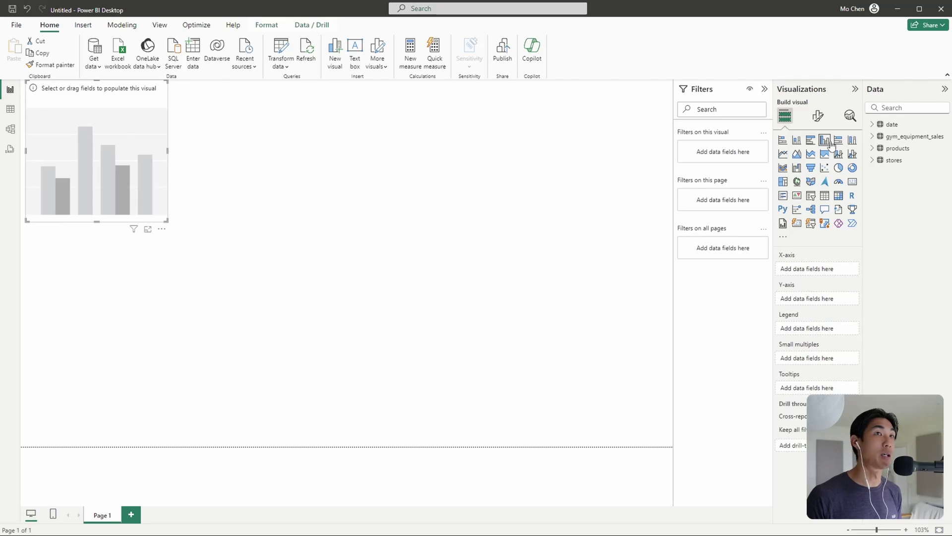
{"action": "left_click", "coordinate": [872, 136]}
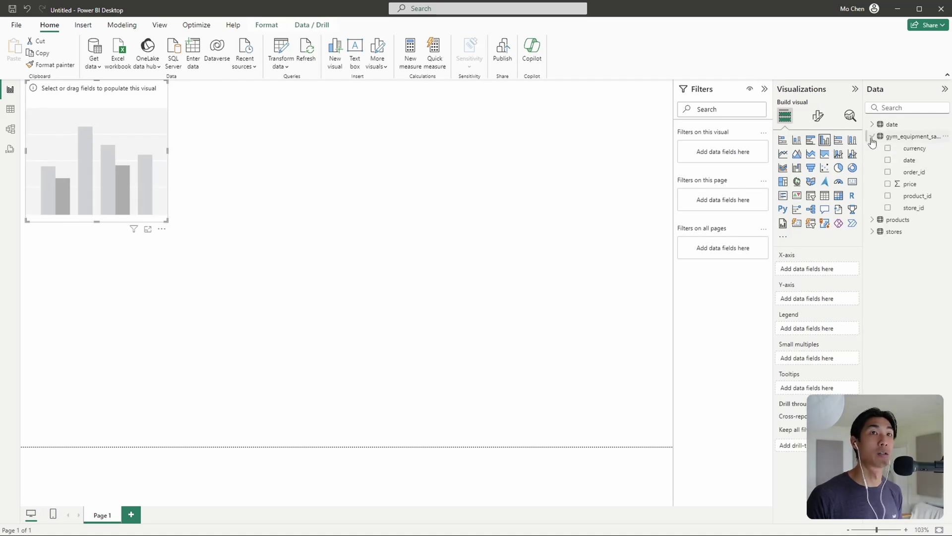
{"action": "left_click_drag", "start_coordinate": [861, 148], "coordinate": [812, 148]}
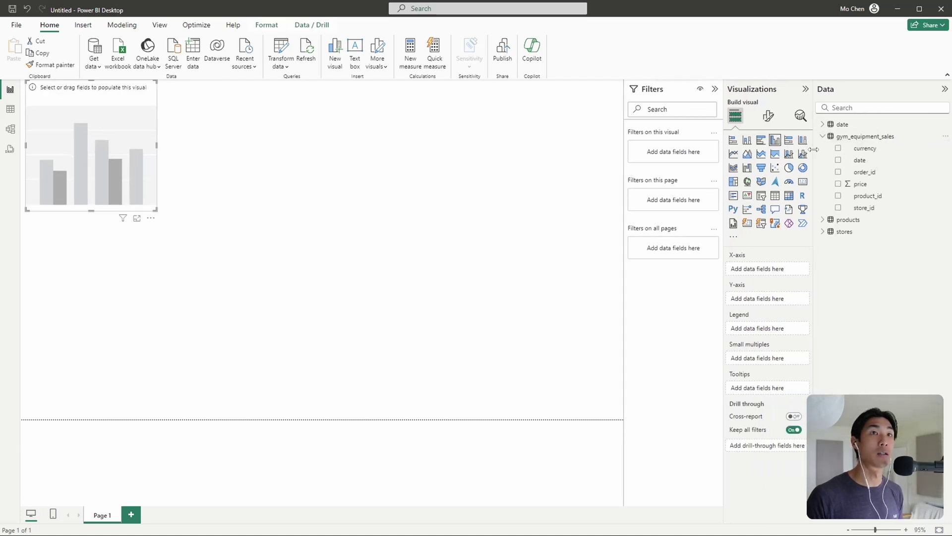
{"action": "left_click", "coordinate": [838, 184]}
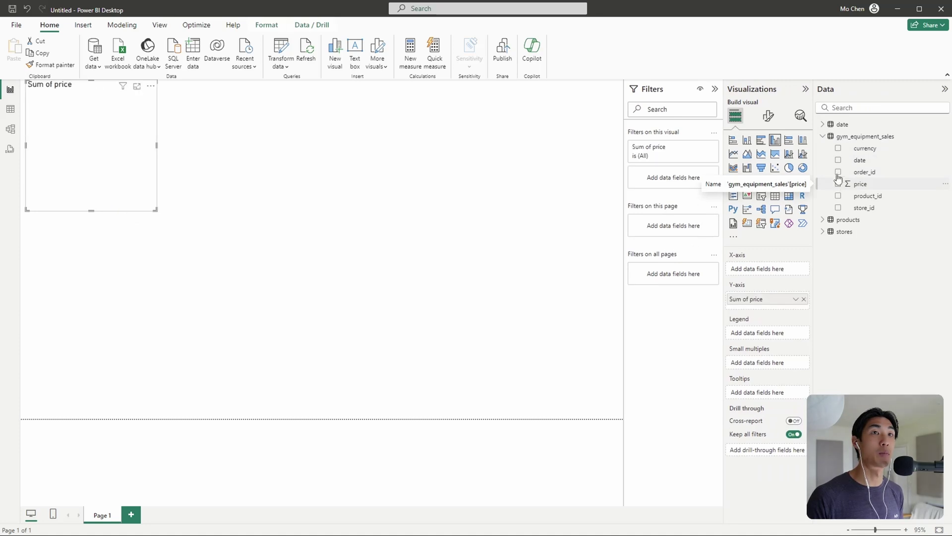
{"action": "left_click", "coordinate": [823, 124]}
{"action": "left_click", "coordinate": [838, 136]}
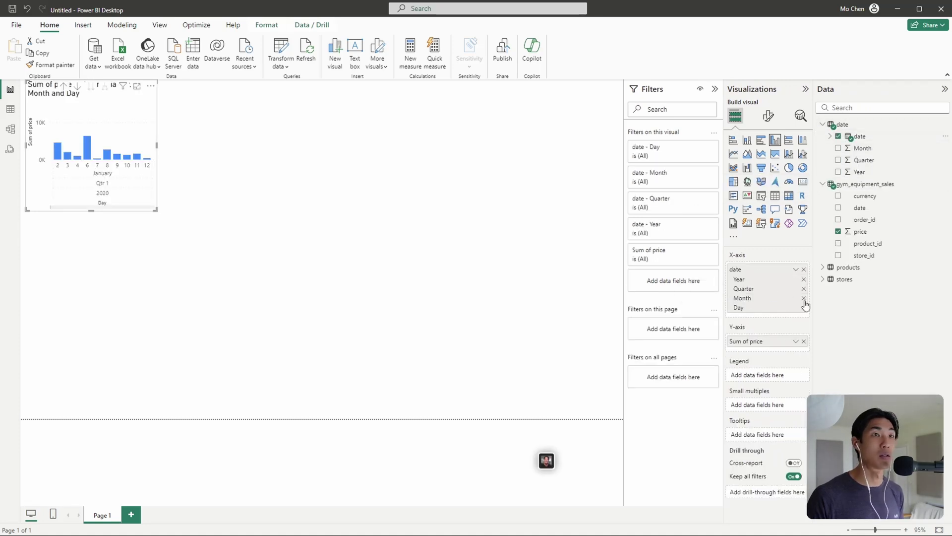
Enlarge the column chart and add category_name from the products table as its legend
{"action": "left_click", "coordinate": [158, 214]}
{"action": "left_click_drag", "start_coordinate": [156, 213], "coordinate": [486, 289]}
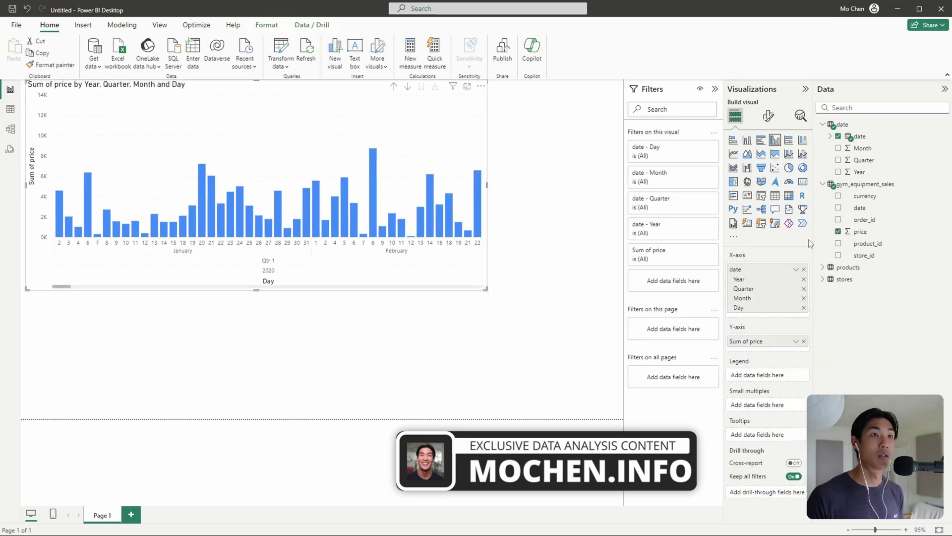
{"action": "left_click", "coordinate": [823, 267]}
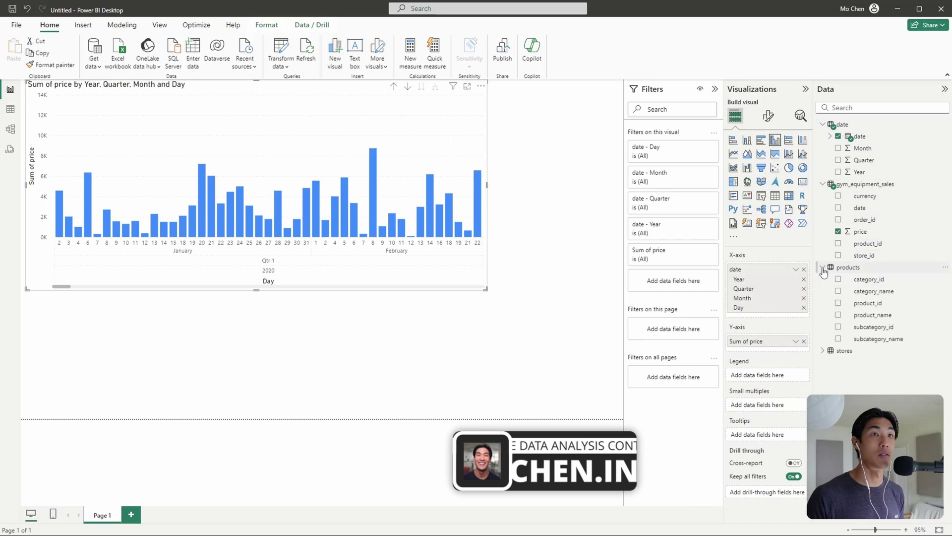
{"action": "left_click", "coordinate": [838, 291]}
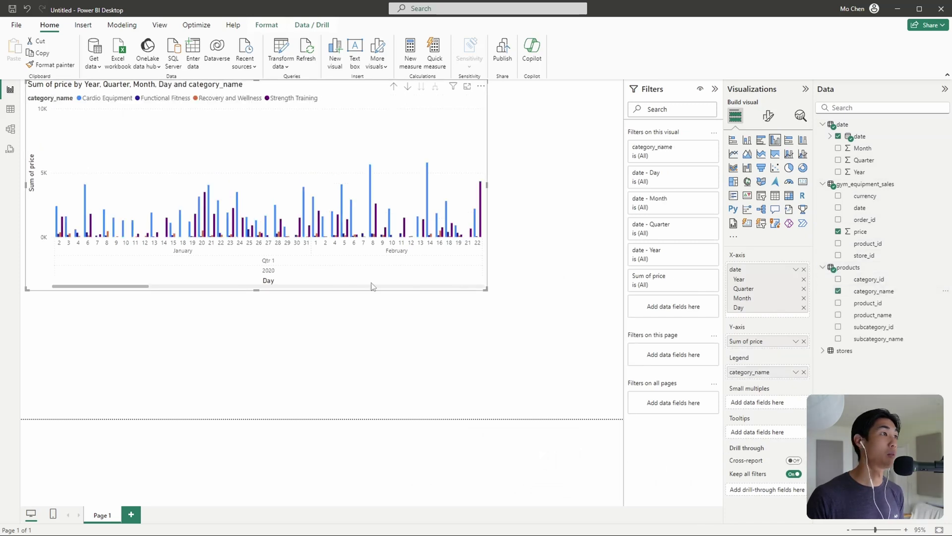
Drill the chart's date axis up to the Year level and widen the chart across the visible canvas
{"action": "left_click", "coordinate": [394, 87]}
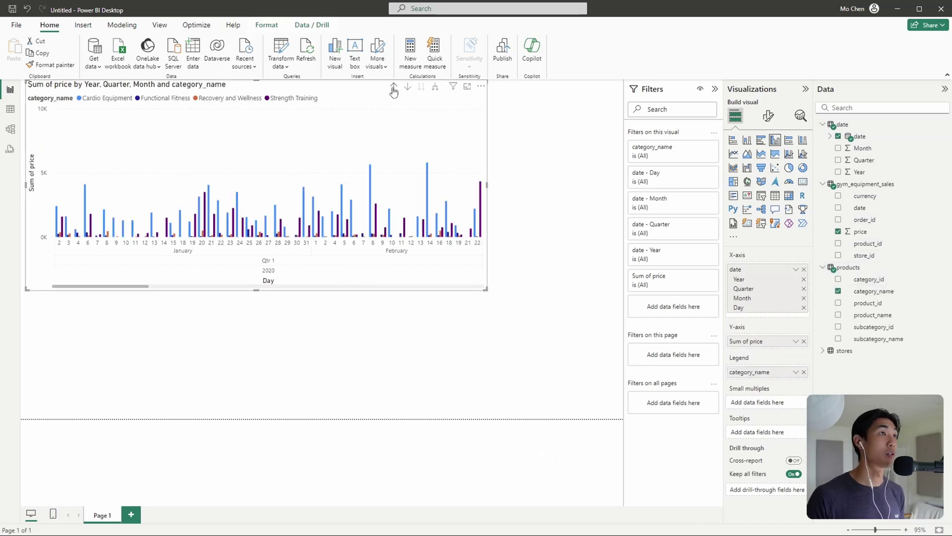
{"action": "left_click", "coordinate": [393, 86]}
{"action": "left_click", "coordinate": [393, 89]}
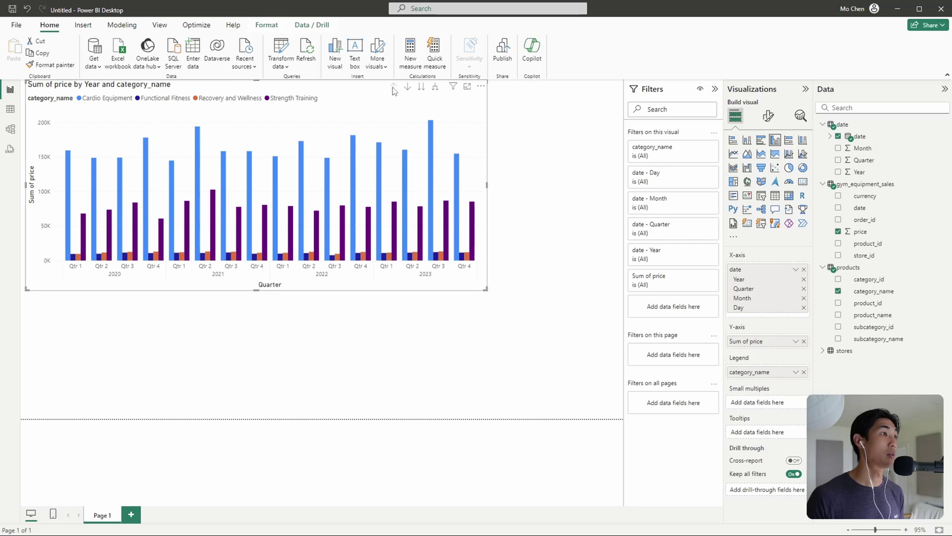
{"action": "left_click_drag", "start_coordinate": [486, 288], "coordinate": [623, 333]}
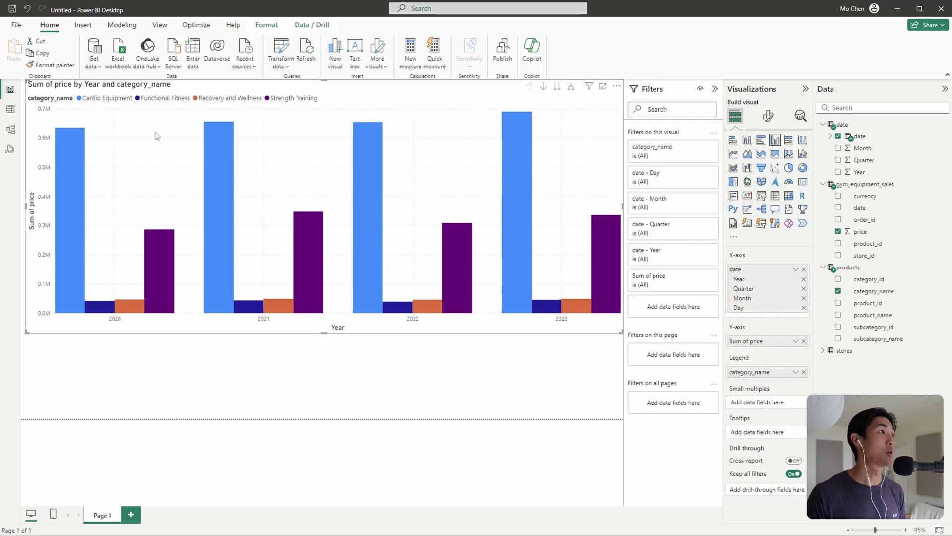
{"action": "mouse_move", "coordinate": [226, 230]}
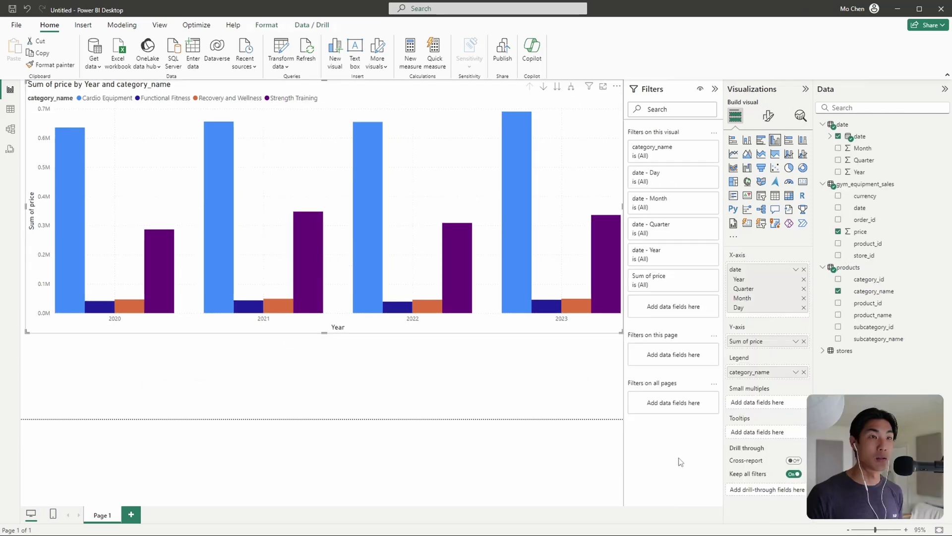
Save the report as star_schema_2 in the Downloads folder
{"action": "left_click", "coordinate": [16, 25]}
{"action": "key", "text": "Escape"}
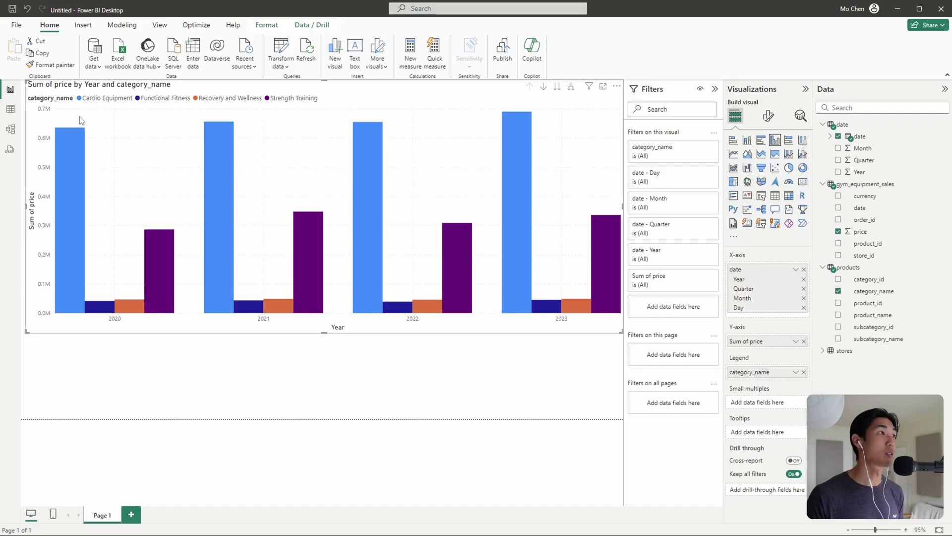
{"action": "left_click", "coordinate": [14, 27]}
{"action": "left_click", "coordinate": [49, 116]}
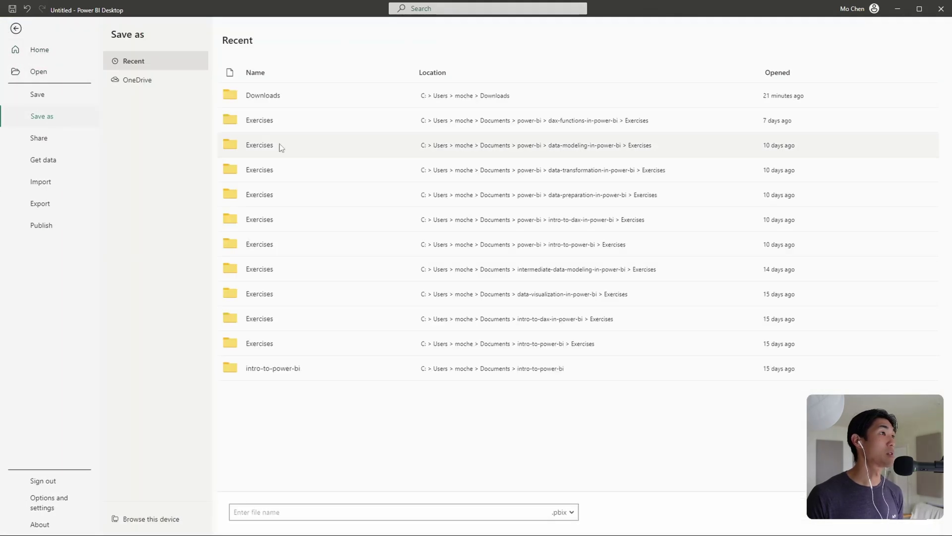
{"action": "left_click", "coordinate": [154, 519]}
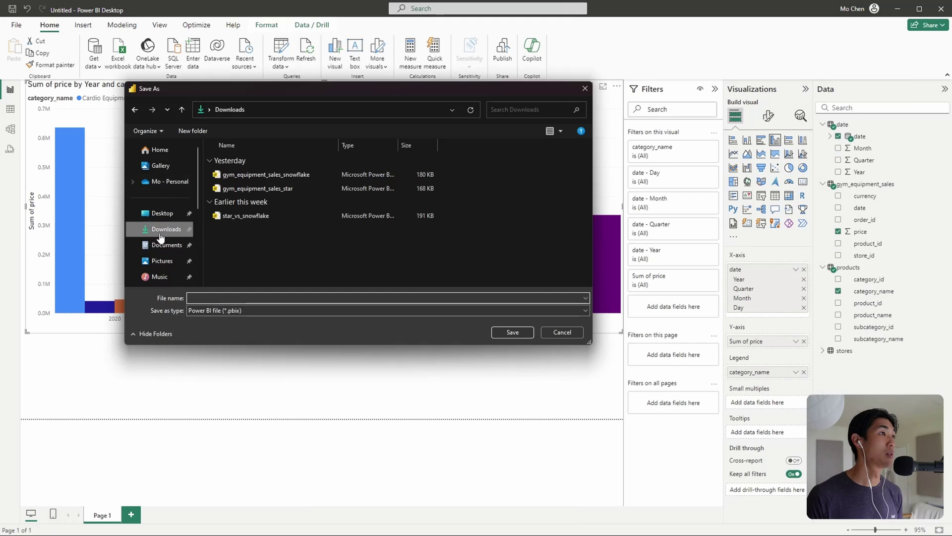
{"action": "type", "text": "star_schema"}
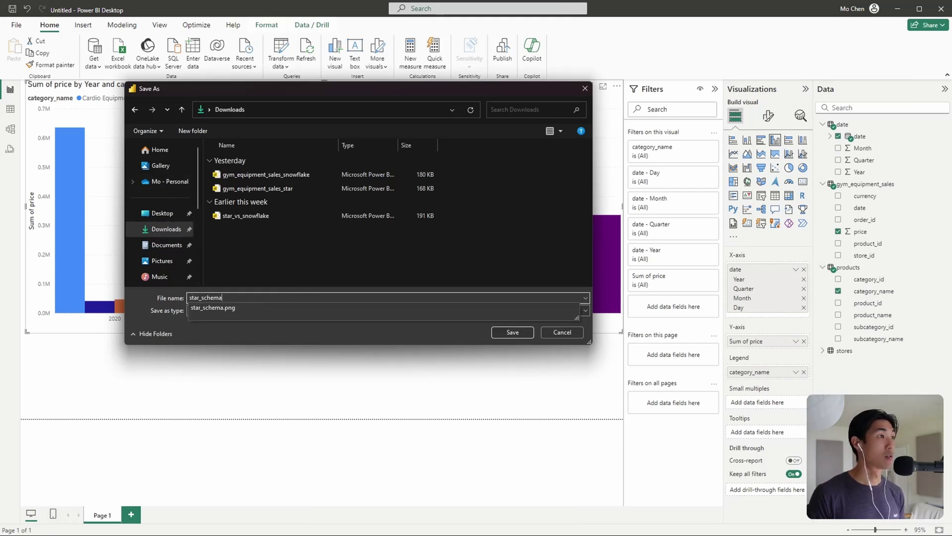
{"action": "type", "text": "_2"}
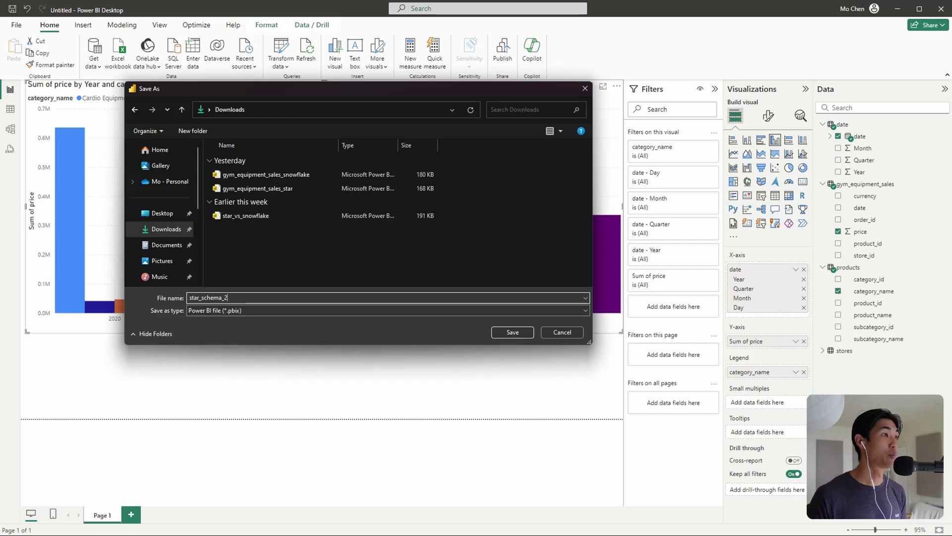
{"action": "left_click", "coordinate": [511, 333]}
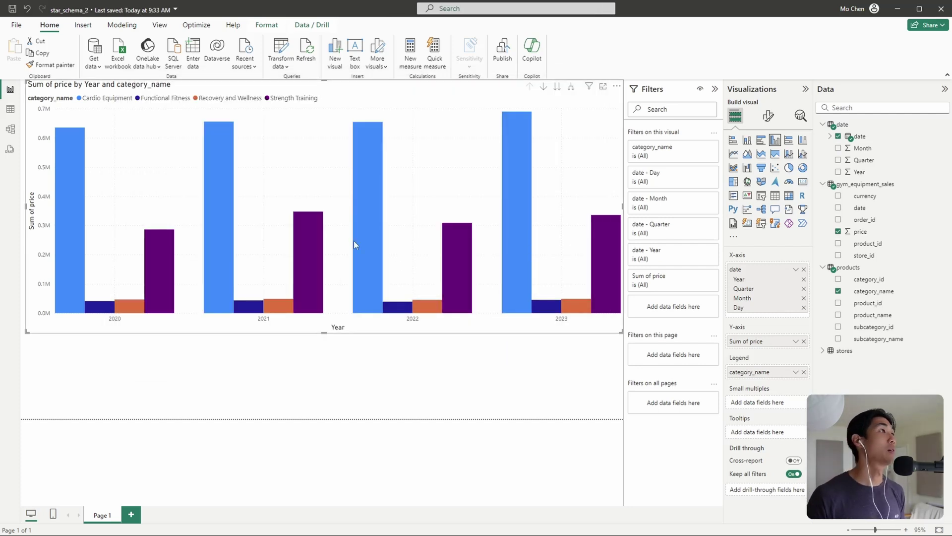
Save a copy of the report as snwoflake_schema_2 in the Downloads folder
{"action": "left_click", "coordinate": [17, 25]}
{"action": "left_click", "coordinate": [61, 119]}
{"action": "left_click", "coordinate": [155, 517]}
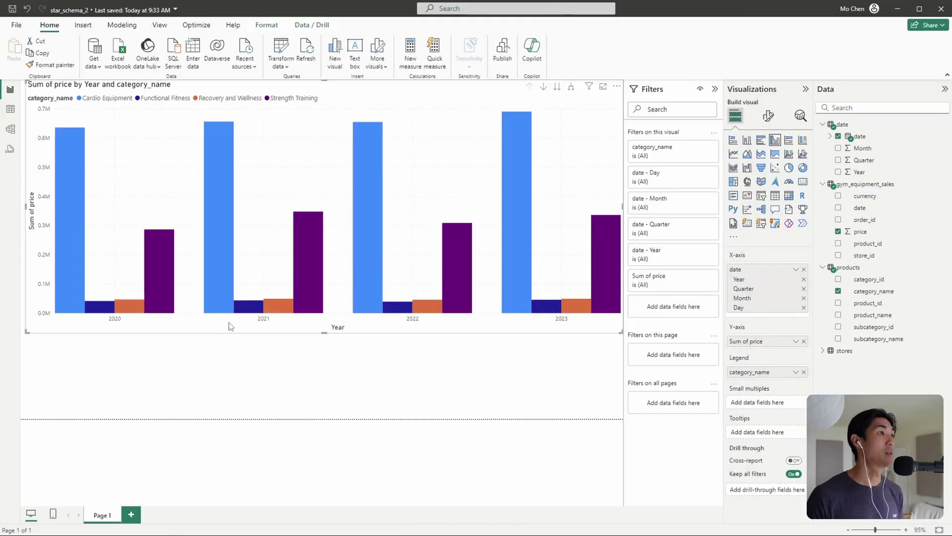
{"action": "left_click", "coordinate": [271, 298]}
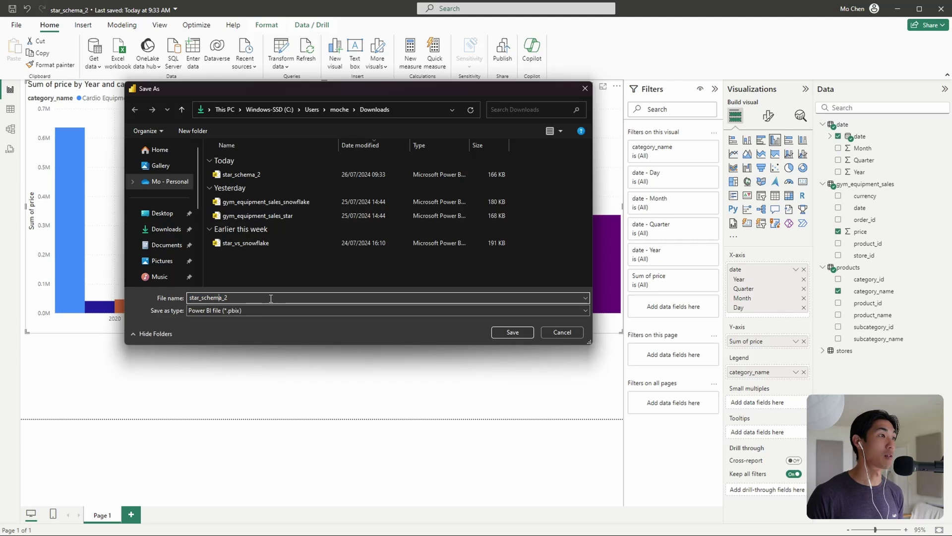
{"action": "type", "text": "snwoflake"}
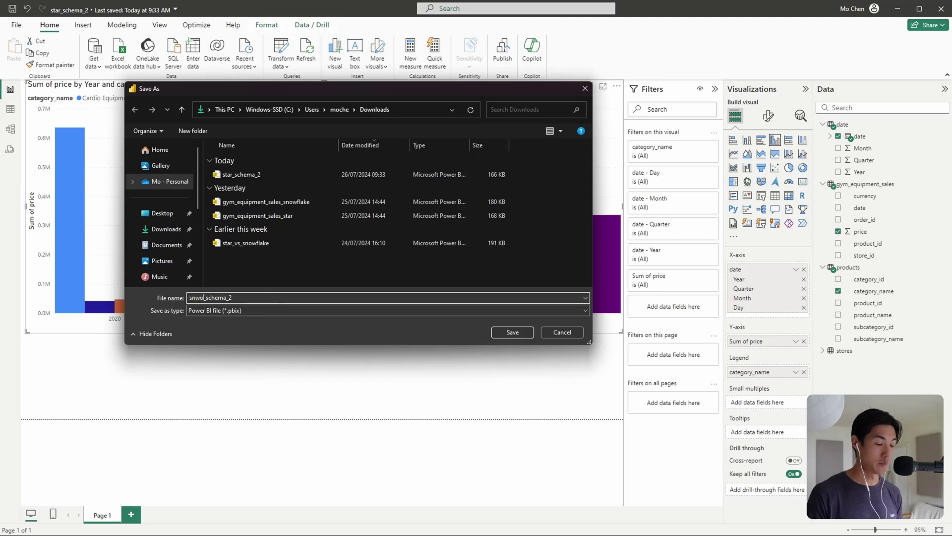
{"action": "left_click", "coordinate": [514, 331]}
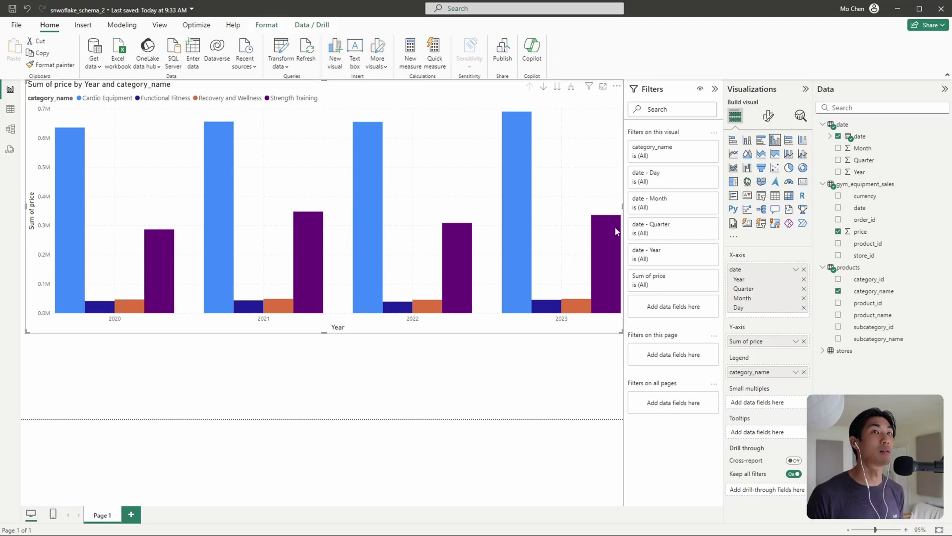
Open the gym_equipment_sales query for editing in Power Query and go through the date query to the products query
{"action": "left_click", "coordinate": [566, 389]}
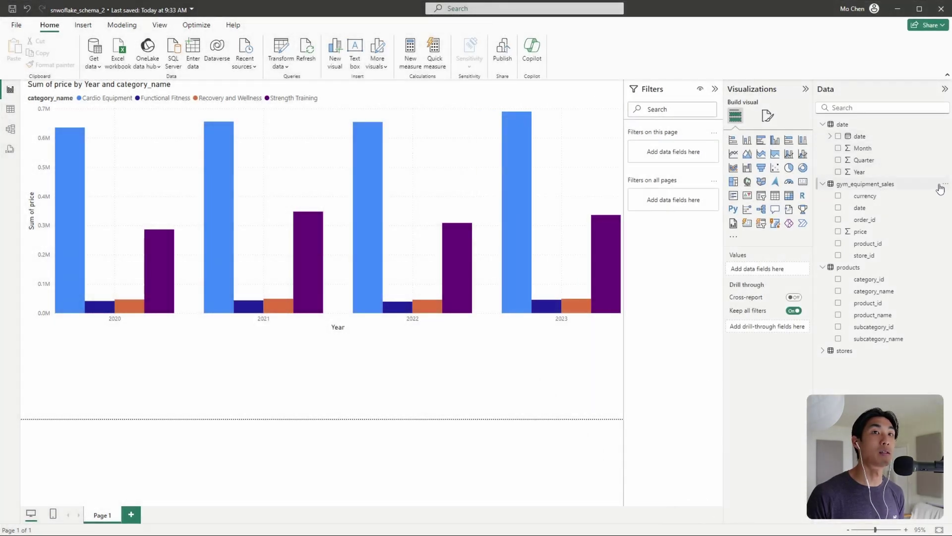
{"action": "left_click", "coordinate": [942, 185]}
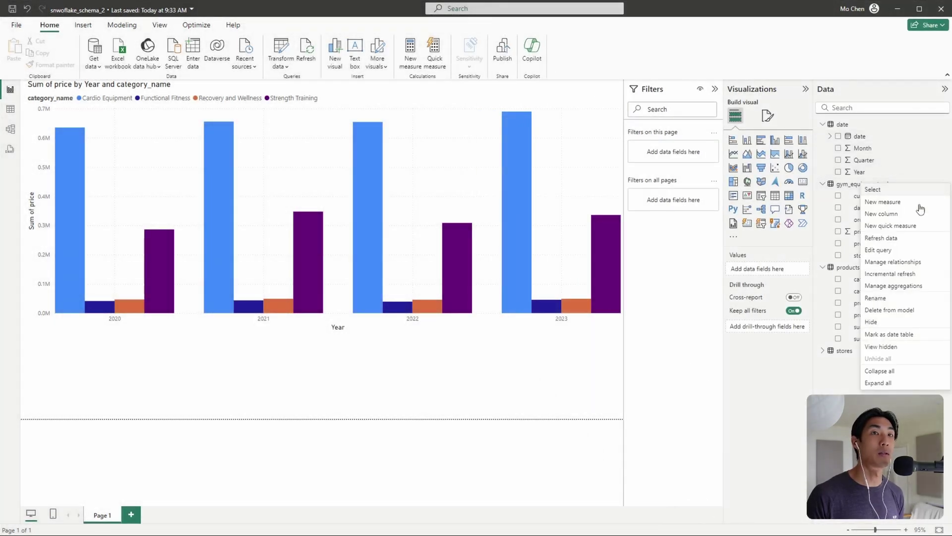
{"action": "left_click", "coordinate": [890, 250]}
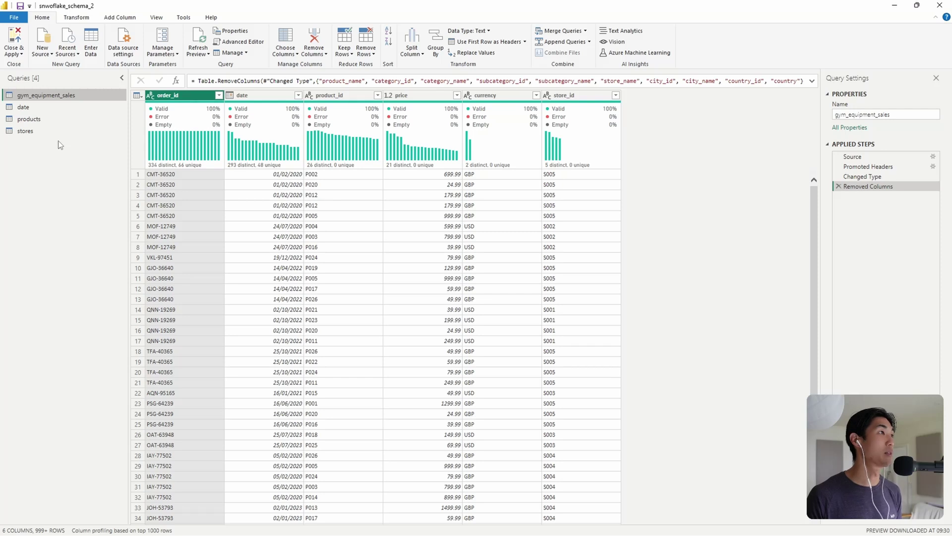
{"action": "left_click", "coordinate": [59, 114]}
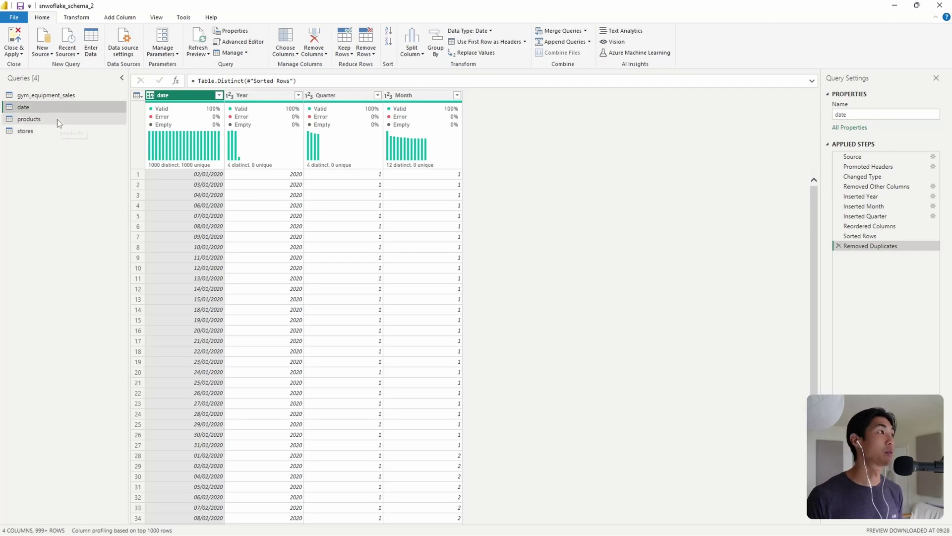
{"action": "left_click", "coordinate": [58, 119]}
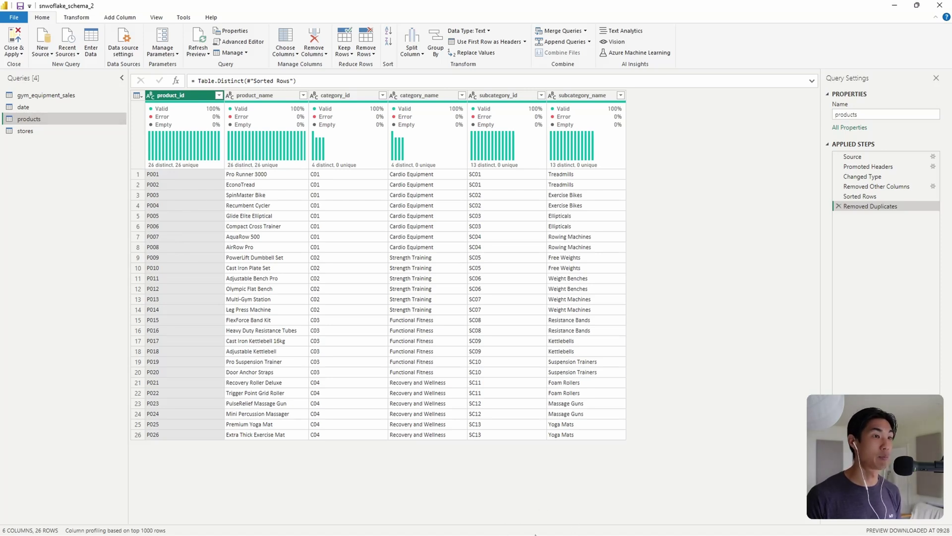
Switch to the snowflake_schema.png image, examine the target table layout at full size, and return to the Power Query Editor
{"action": "key", "text": "alt+Tab"}
{"action": "key", "text": "alt+Tab"}
{"action": "key", "text": "alt+Tab"}
{"action": "key", "text": "alt+Tab"}
{"action": "key", "text": "alt+Tab"}
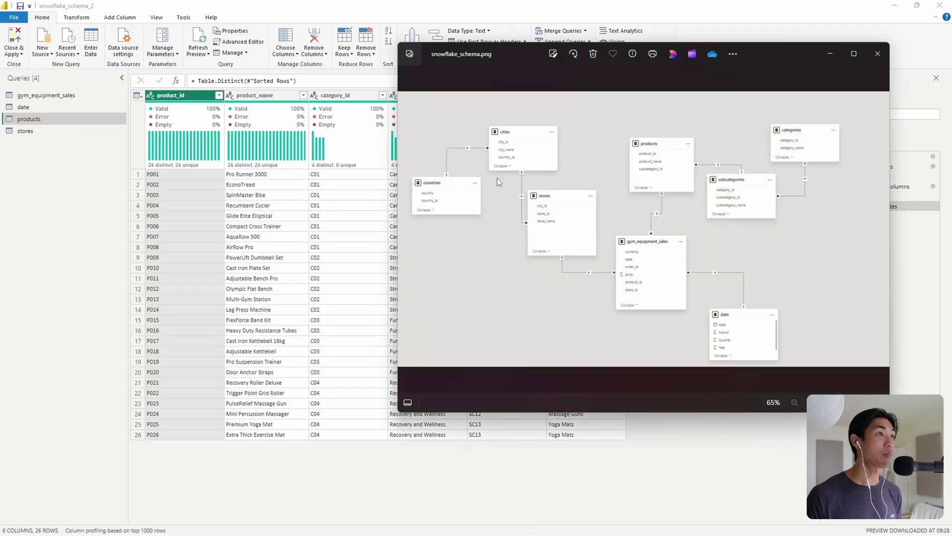
{"action": "left_click_drag", "start_coordinate": [488, 60], "coordinate": [378, 83]}
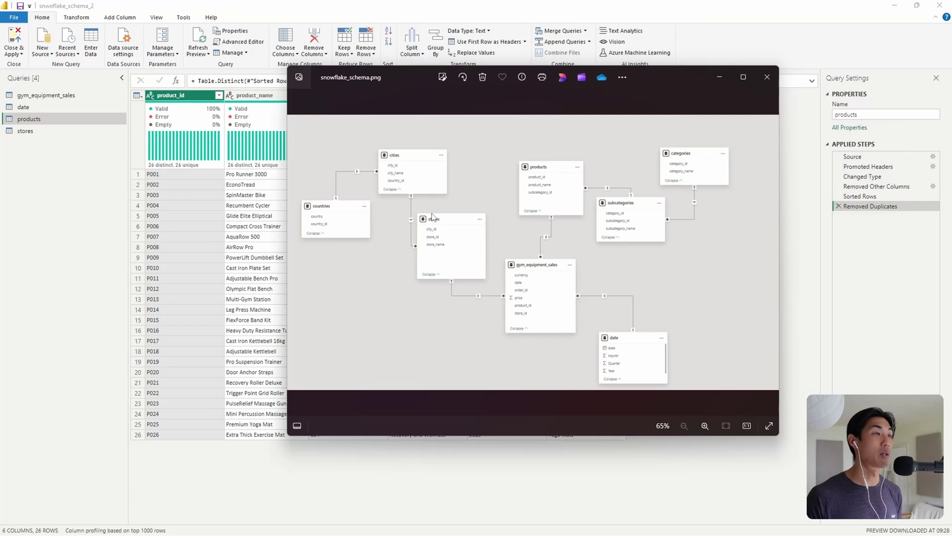
{"action": "left_click", "coordinate": [743, 77]}
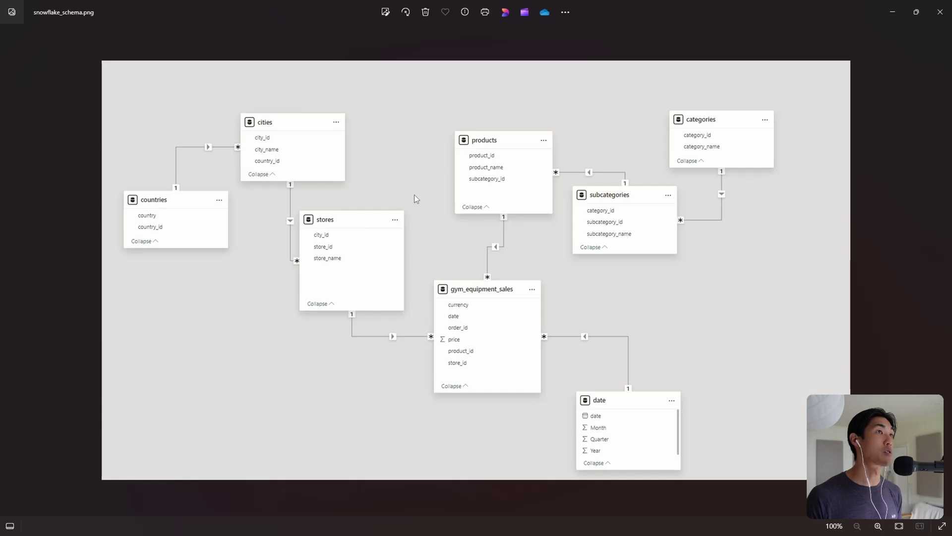
{"action": "key", "text": "alt+Tab"}
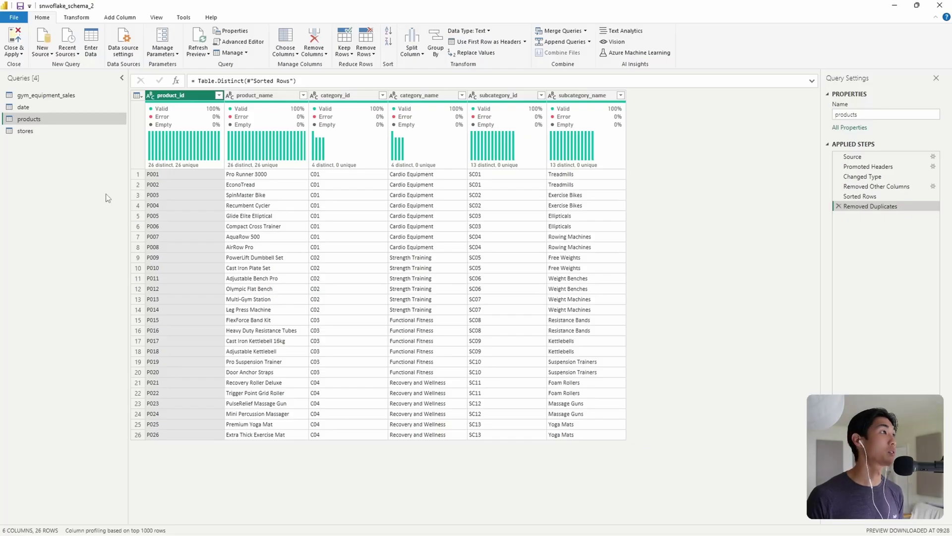
Duplicate the products query twice
{"action": "right_click", "coordinate": [65, 119]}
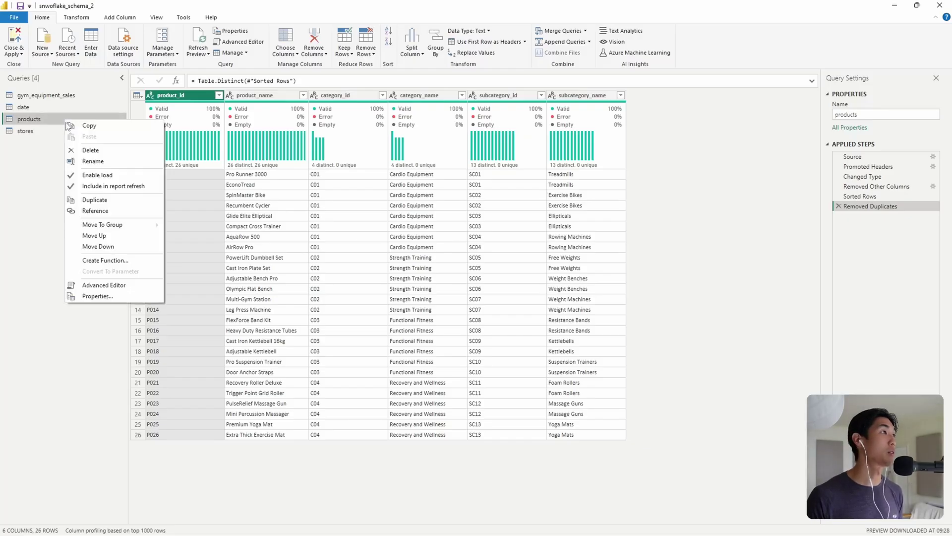
{"action": "left_click", "coordinate": [99, 200]}
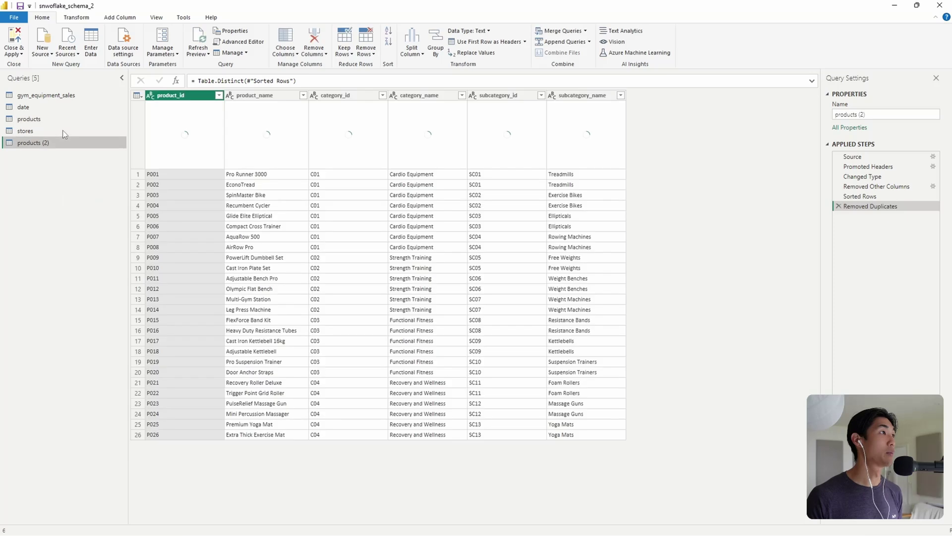
{"action": "right_click", "coordinate": [60, 142]}
{"action": "left_click", "coordinate": [92, 222]}
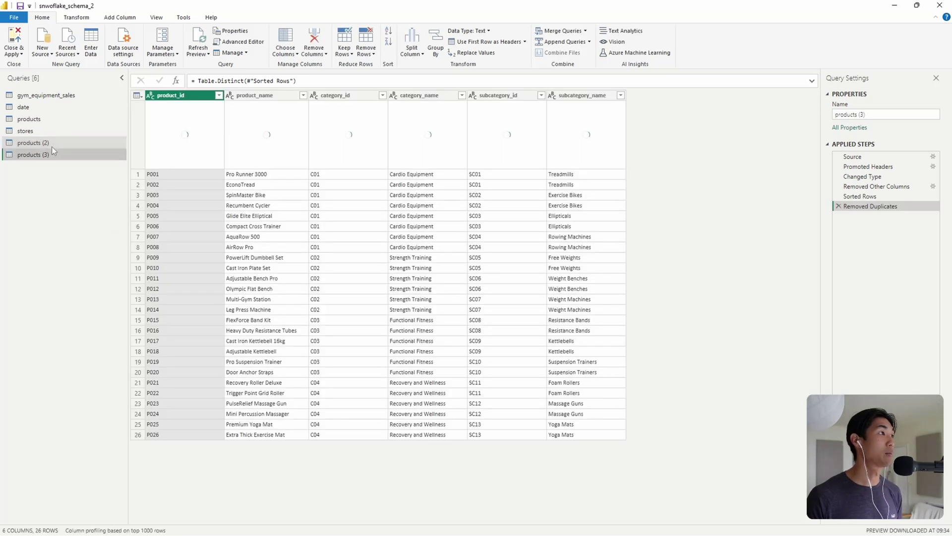
Rename the two copies of the products query as subcategories and categories
{"action": "double_click", "coordinate": [51, 143]}
{"action": "type", "text": "subcategories"}
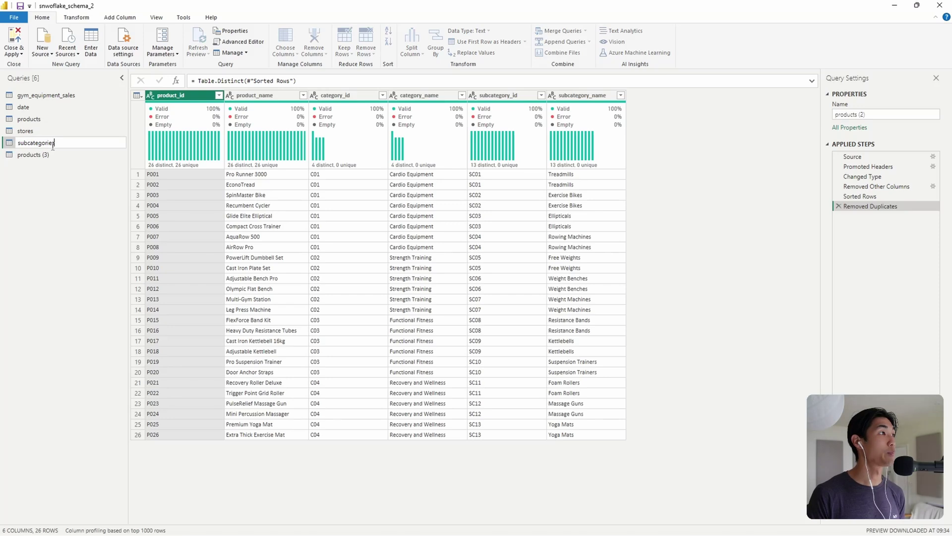
{"action": "key", "text": "Return"}
{"action": "left_click", "coordinate": [52, 154]}
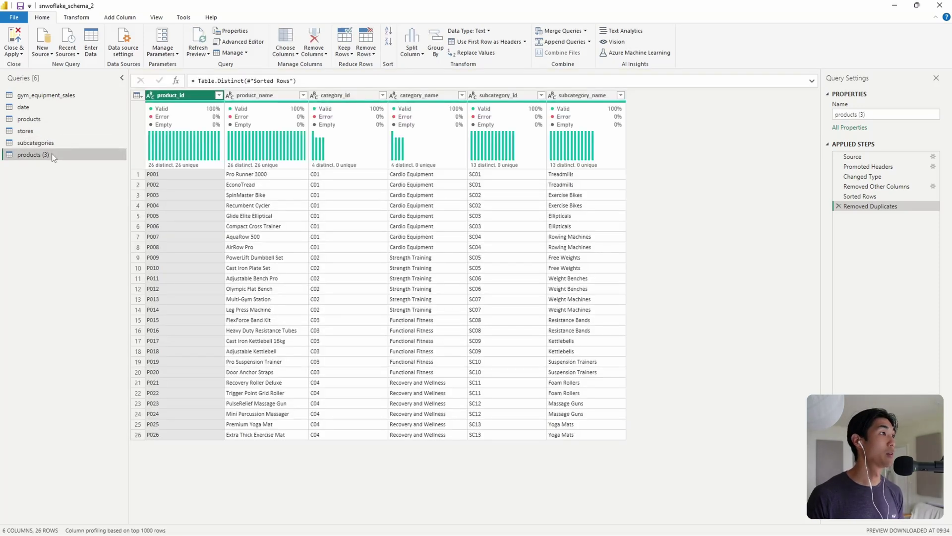
{"action": "double_click", "coordinate": [52, 154]}
{"action": "type", "text": "categ"}
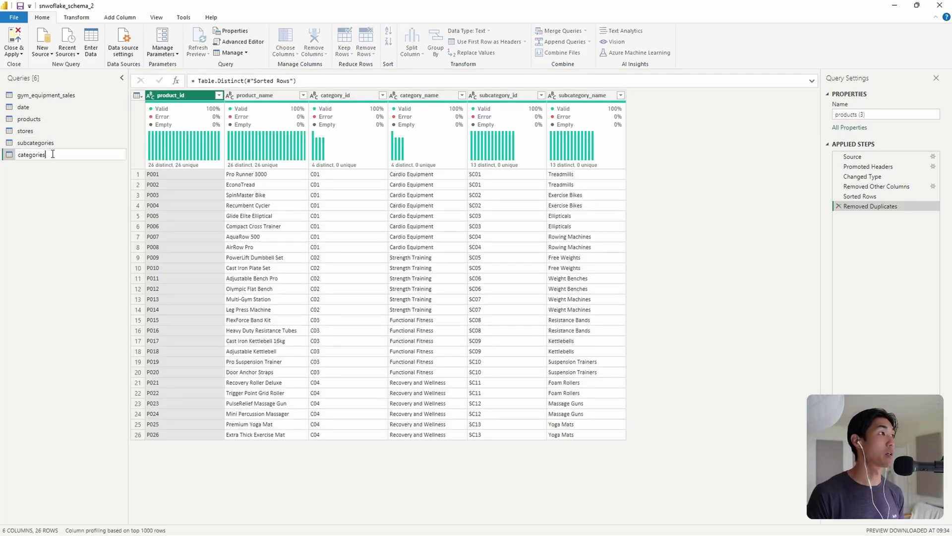
{"action": "type", "text": "ories"}
{"action": "key", "text": "Return"}
Keep only the subcategory_id, subcategory_name and category_id columns in the subcategories query, removing all others
{"action": "left_click", "coordinate": [59, 141], "text": "ctrl"}
{"action": "left_click", "coordinate": [59, 143]}
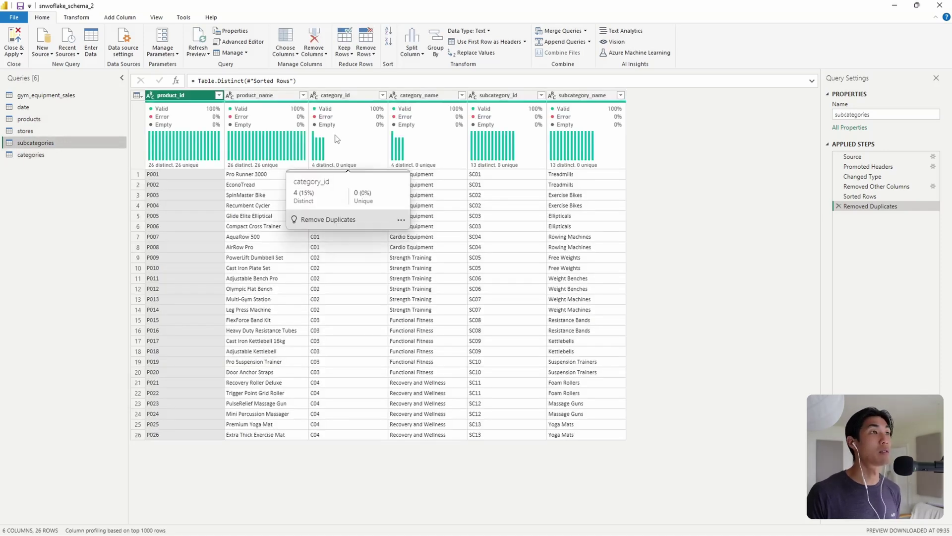
{"action": "left_click", "coordinate": [504, 98]}
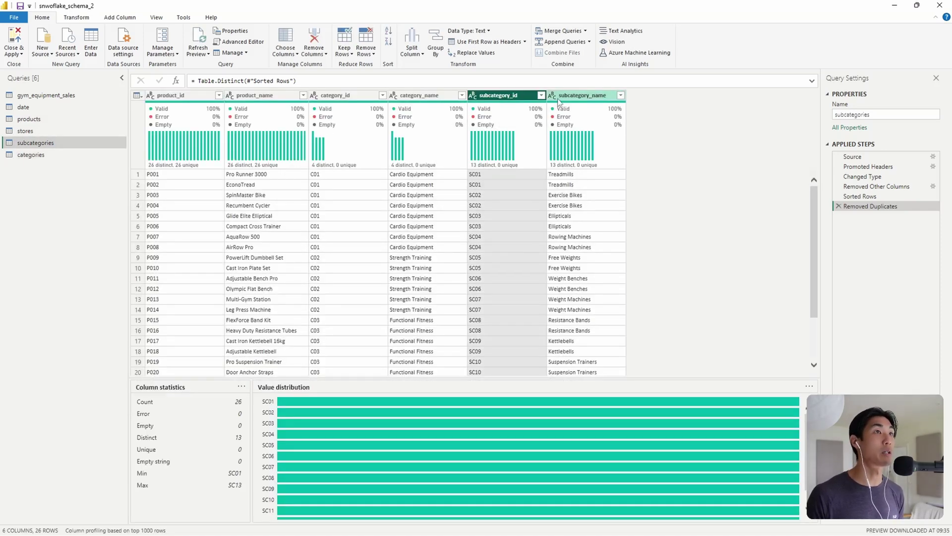
{"action": "left_click", "coordinate": [570, 99], "text": "ctrl"}
{"action": "left_click", "coordinate": [348, 97], "text": "ctrl"}
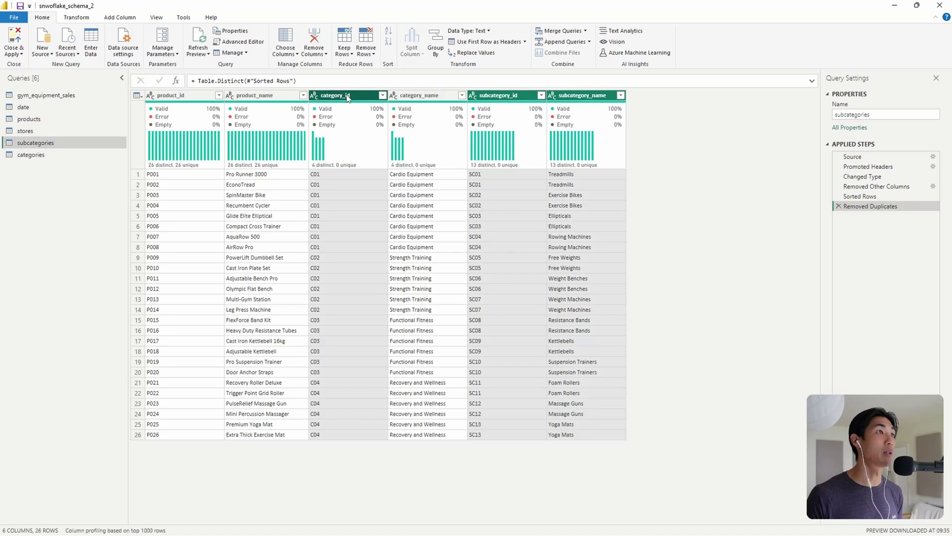
{"action": "right_click", "coordinate": [348, 96]}
{"action": "left_click", "coordinate": [376, 125]}
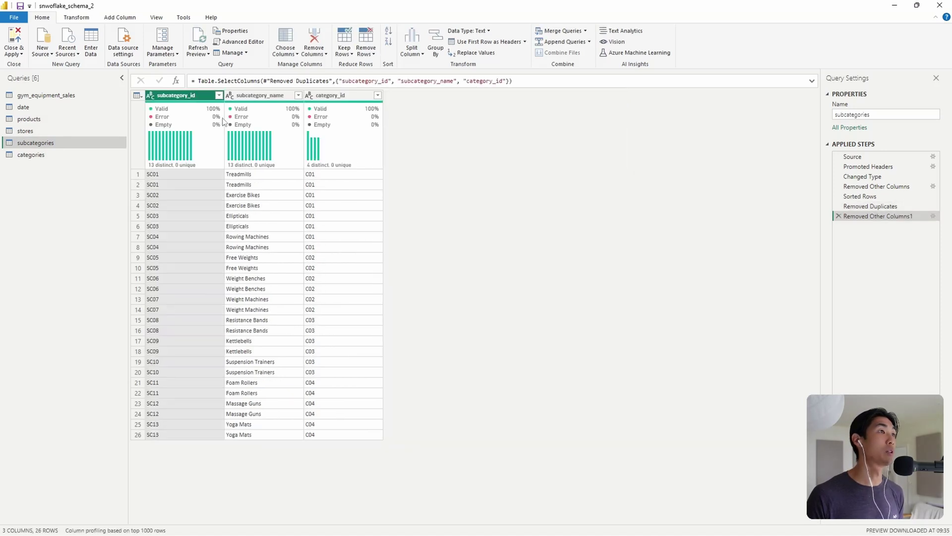
Sort the subcategories query by subcategory_id in ascending order and remove duplicate rows from the whole table
{"action": "left_click", "coordinate": [219, 95]}
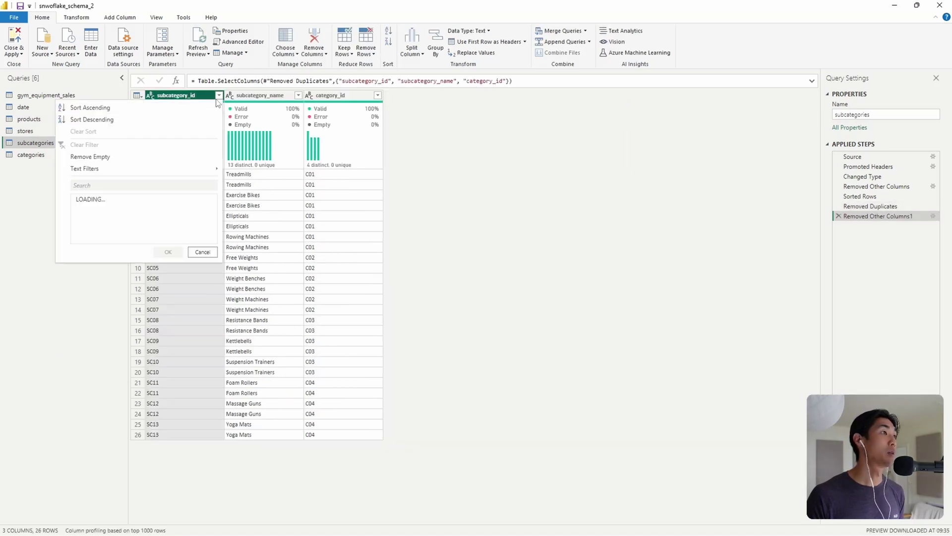
{"action": "left_click", "coordinate": [148, 110]}
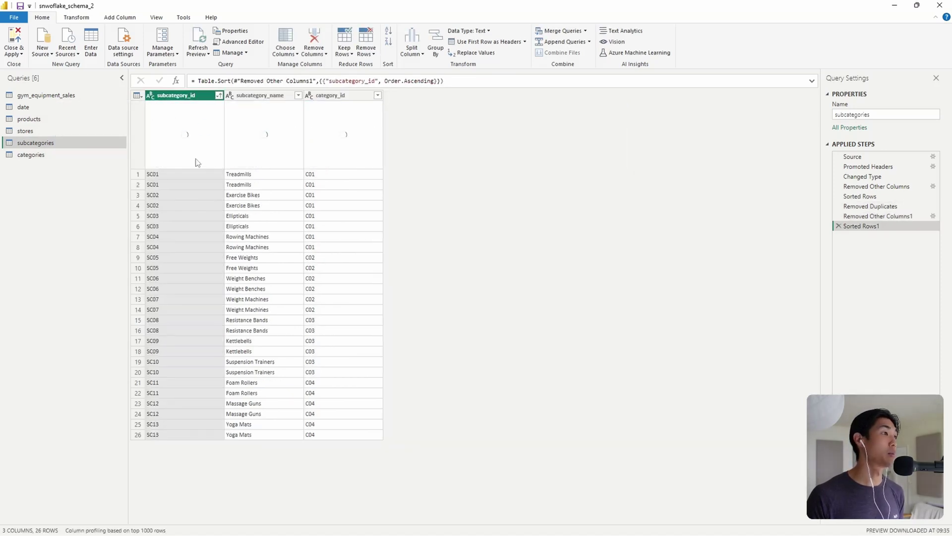
{"action": "left_click", "coordinate": [137, 95]}
{"action": "left_click", "coordinate": [171, 300]}
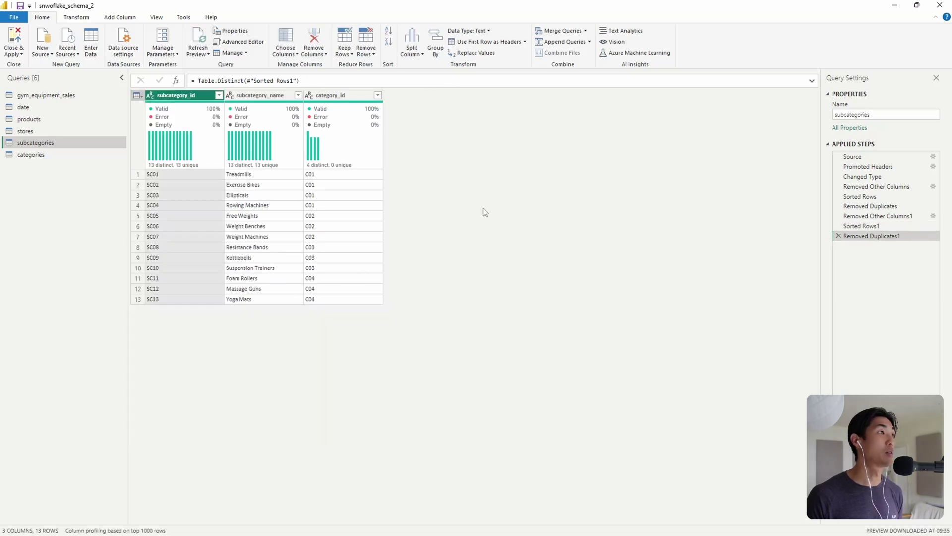
Reduce the categories query to the category_id and category_name columns and remove duplicate rows from the whole table
{"action": "left_click", "coordinate": [64, 158]}
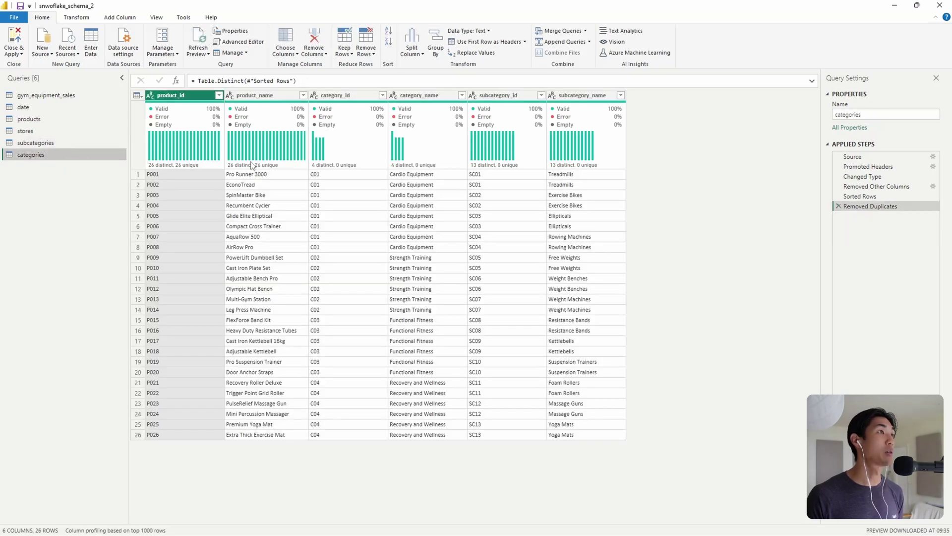
{"action": "left_click", "coordinate": [336, 96]}
{"action": "left_click", "coordinate": [416, 96], "text": "ctrl"}
{"action": "right_click", "coordinate": [417, 97]}
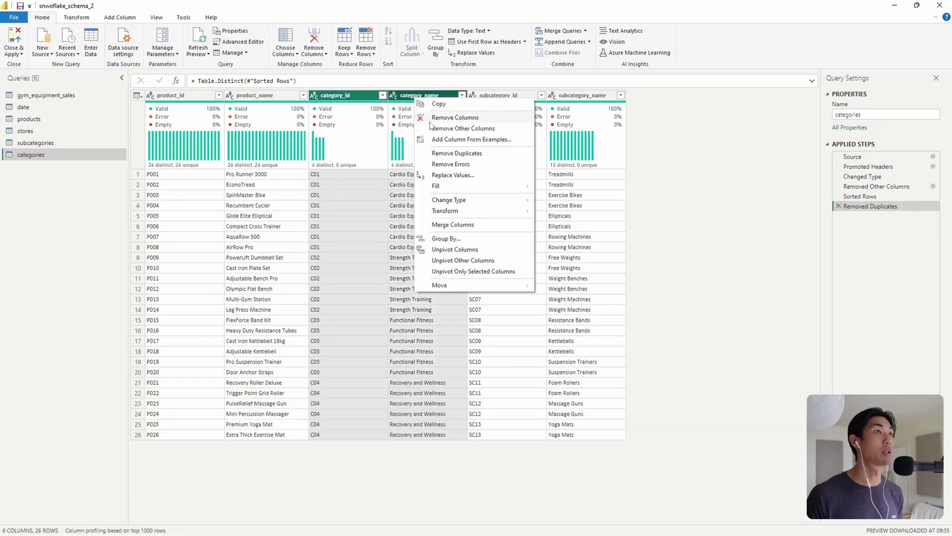
{"action": "left_click", "coordinate": [431, 127]}
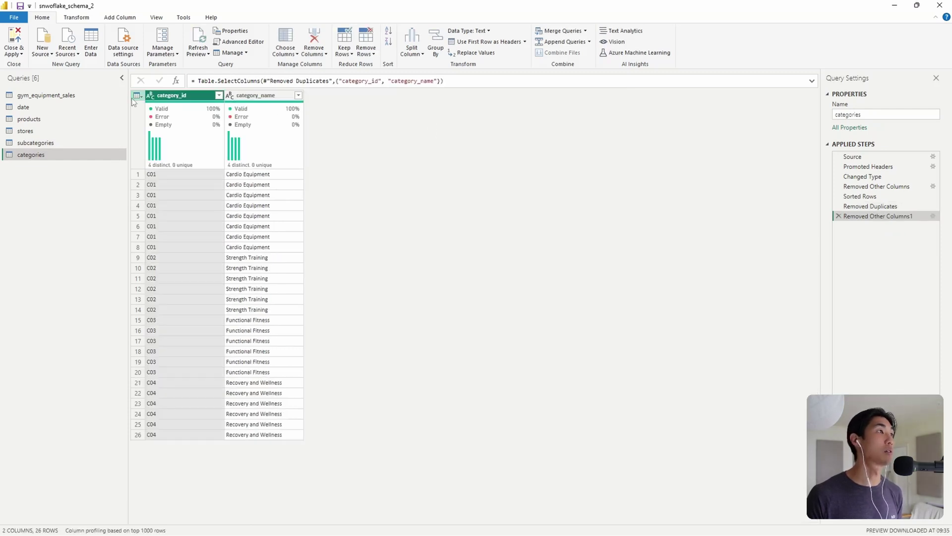
{"action": "left_click", "coordinate": [137, 95]}
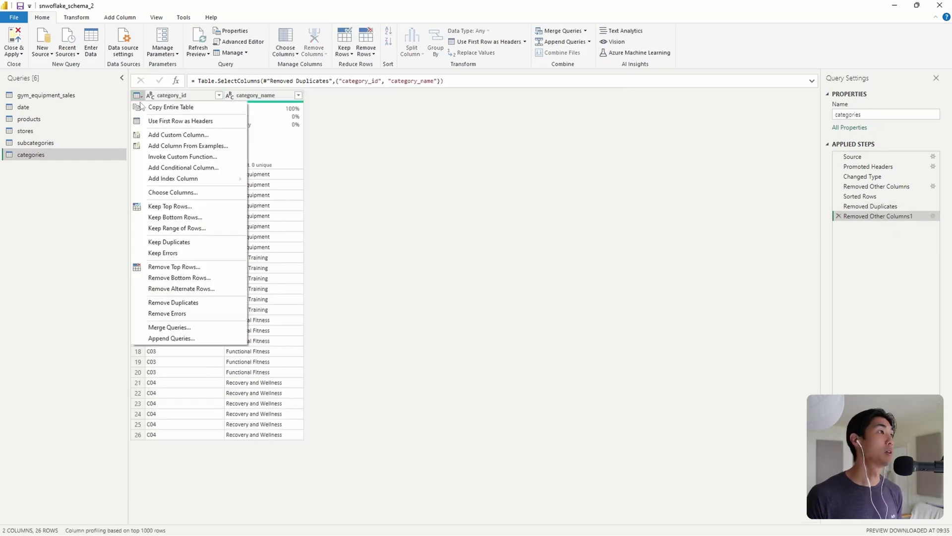
{"action": "left_click", "coordinate": [171, 304]}
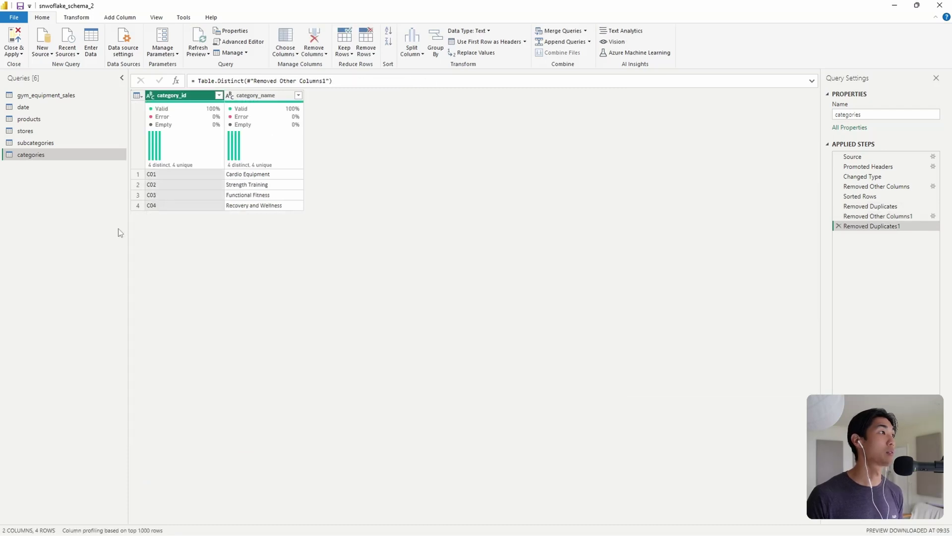
Duplicate the stores query twice
{"action": "left_click", "coordinate": [35, 131]}
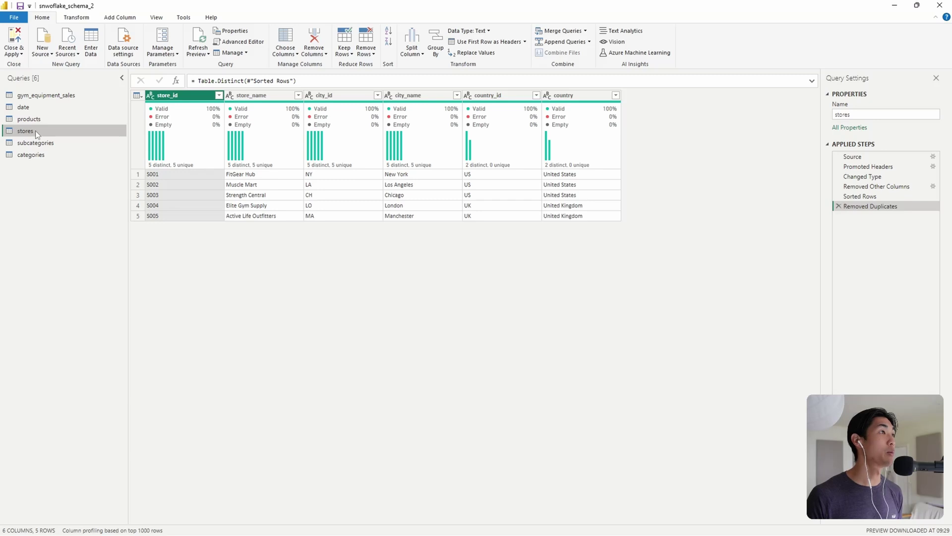
{"action": "right_click", "coordinate": [35, 130]}
{"action": "left_click", "coordinate": [79, 215]}
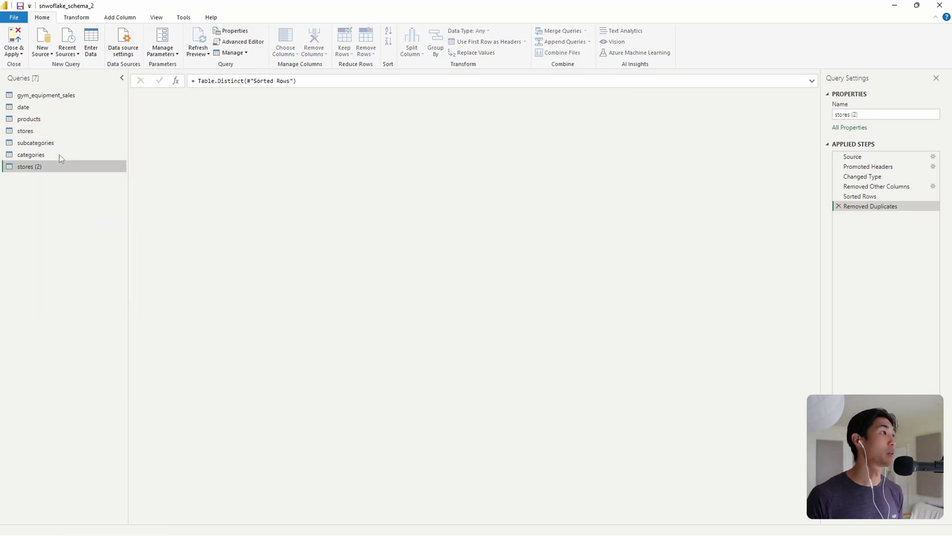
{"action": "right_click", "coordinate": [56, 161]}
{"action": "left_click", "coordinate": [87, 253]}
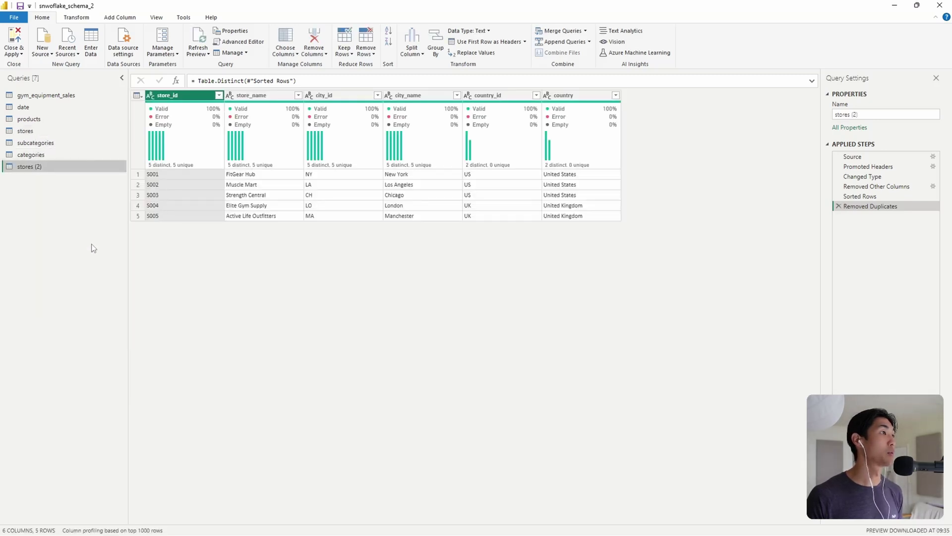
Rename the two copies of the stores query as cities and countries
{"action": "left_click", "coordinate": [58, 168]}
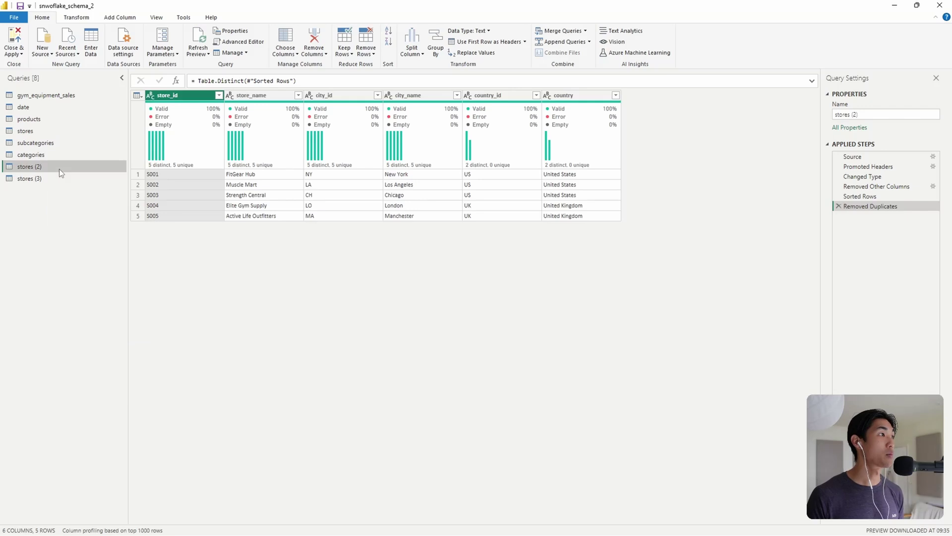
{"action": "double_click", "coordinate": [58, 169]}
{"action": "type", "text": "cities"}
{"action": "key", "text": "Return"}
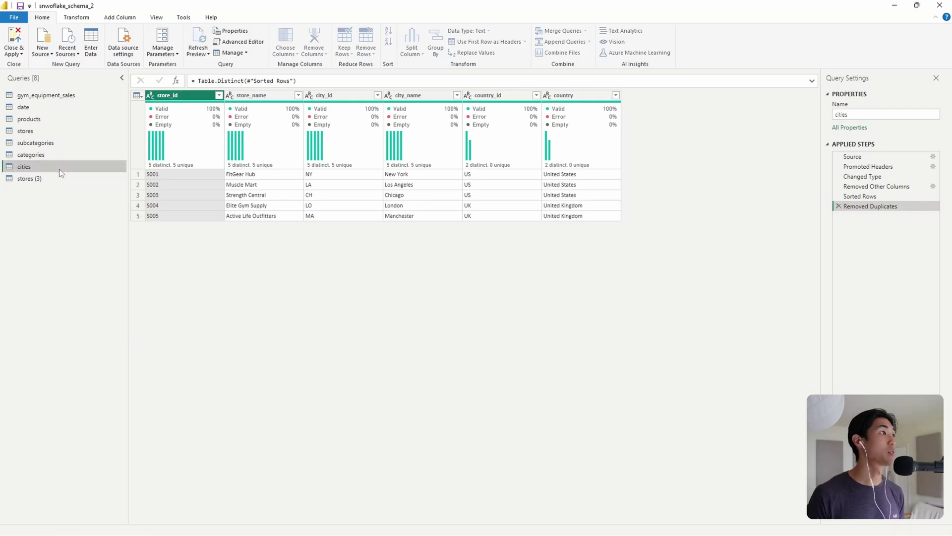
{"action": "left_click", "coordinate": [59, 180]}
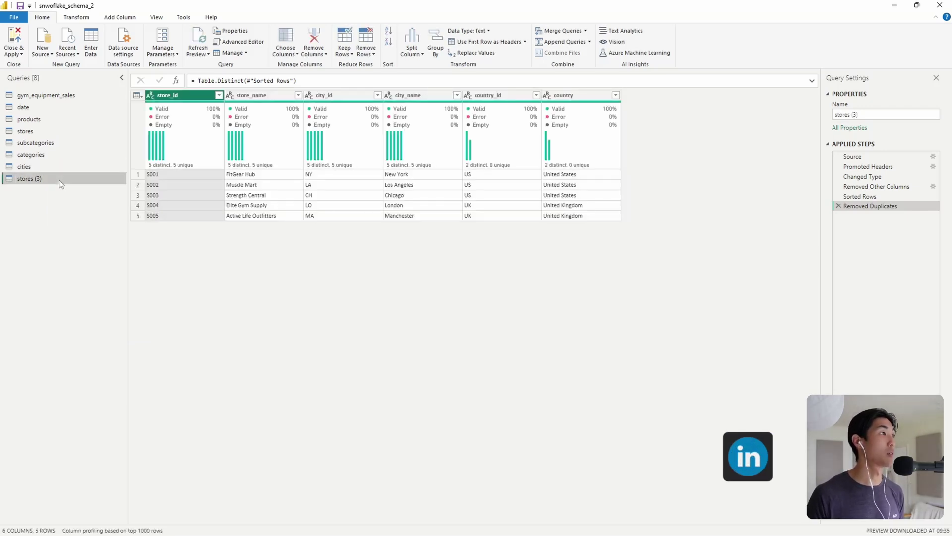
{"action": "double_click", "coordinate": [59, 180]}
{"action": "type", "text": "counti"}
{"action": "key", "text": "Return"}
{"action": "double_click", "coordinate": [58, 179]}
{"action": "type", "text": "cou"}
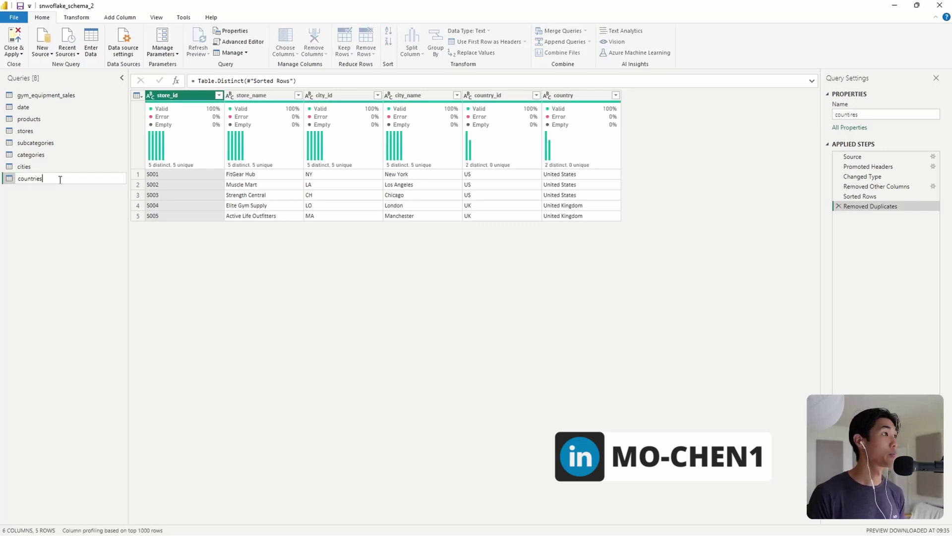
{"action": "key", "text": "Return"}
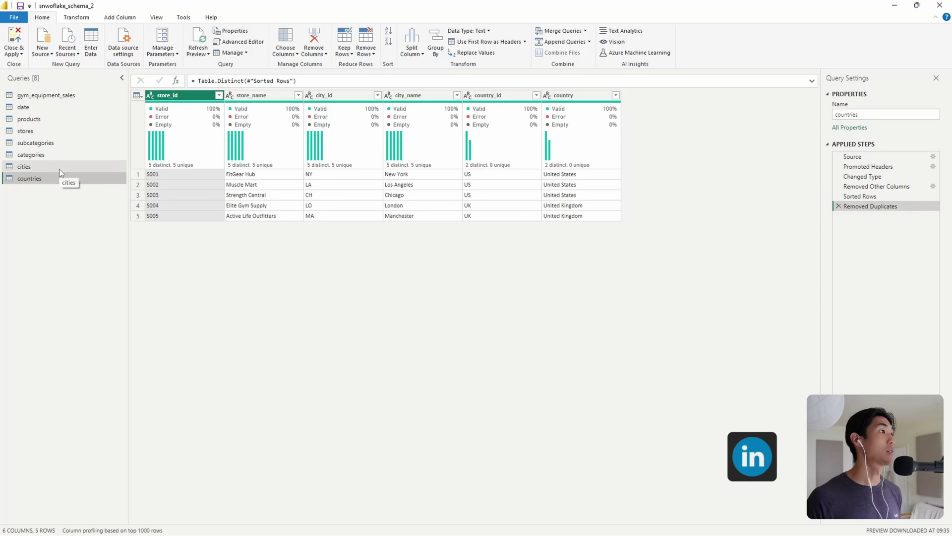
Reduce the cities query to the city_id, city_name and country_id columns and remove duplicate rows from the whole table
{"action": "left_click", "coordinate": [59, 168]}
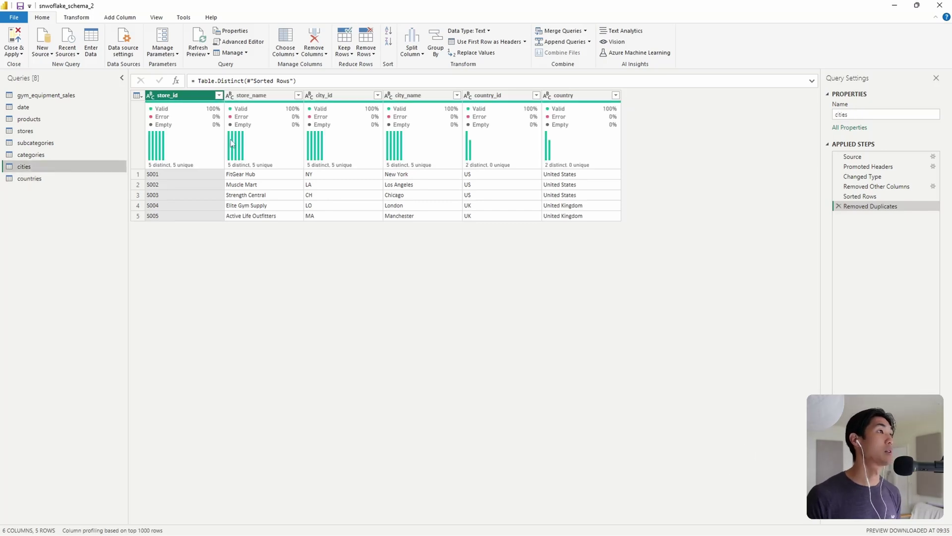
{"action": "left_click", "coordinate": [331, 97]}
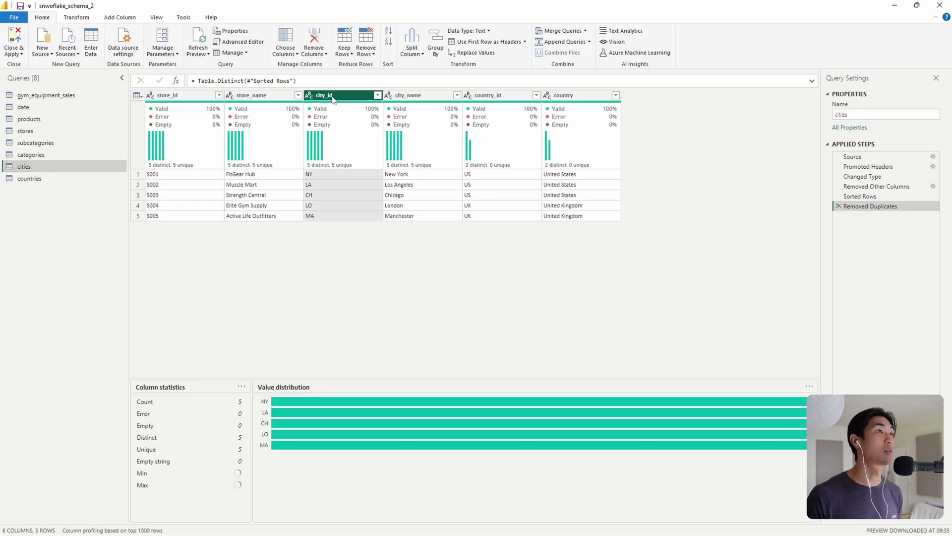
{"action": "left_click", "coordinate": [410, 96], "text": "ctrl"}
{"action": "left_click", "coordinate": [488, 95], "text": "ctrl"}
{"action": "right_click", "coordinate": [490, 97]}
{"action": "left_click", "coordinate": [516, 127]}
{"action": "left_click", "coordinate": [136, 95]}
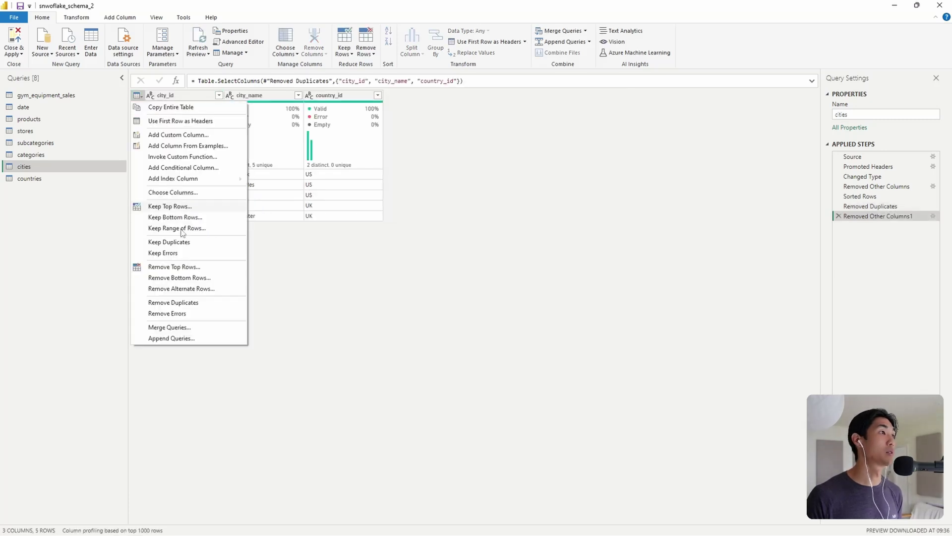
{"action": "left_click", "coordinate": [174, 302]}
Reduce the countries query to the country_id and country columns and remove duplicate rows from the whole table
{"action": "left_click", "coordinate": [61, 179]}
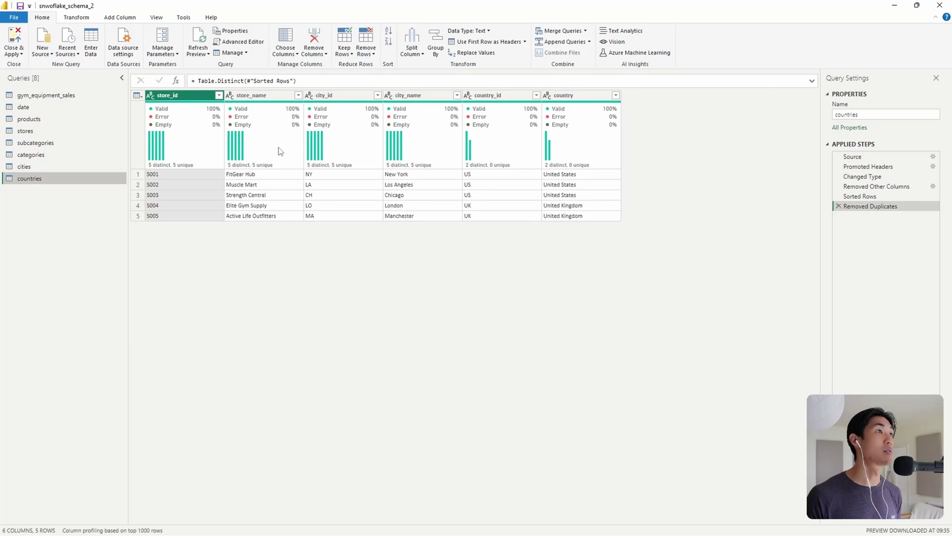
{"action": "left_click", "coordinate": [484, 99]}
{"action": "left_click", "coordinate": [574, 99], "text": "ctrl"}
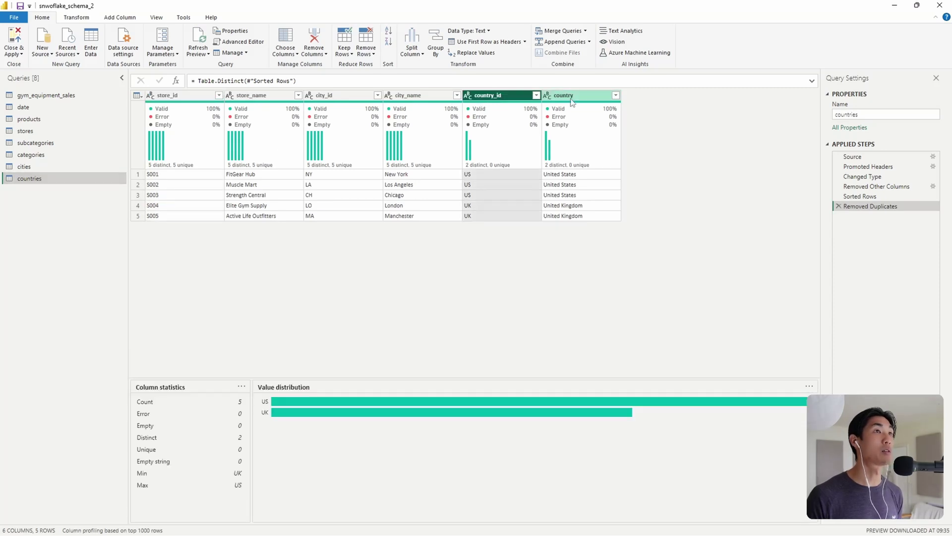
{"action": "right_click", "coordinate": [574, 101]}
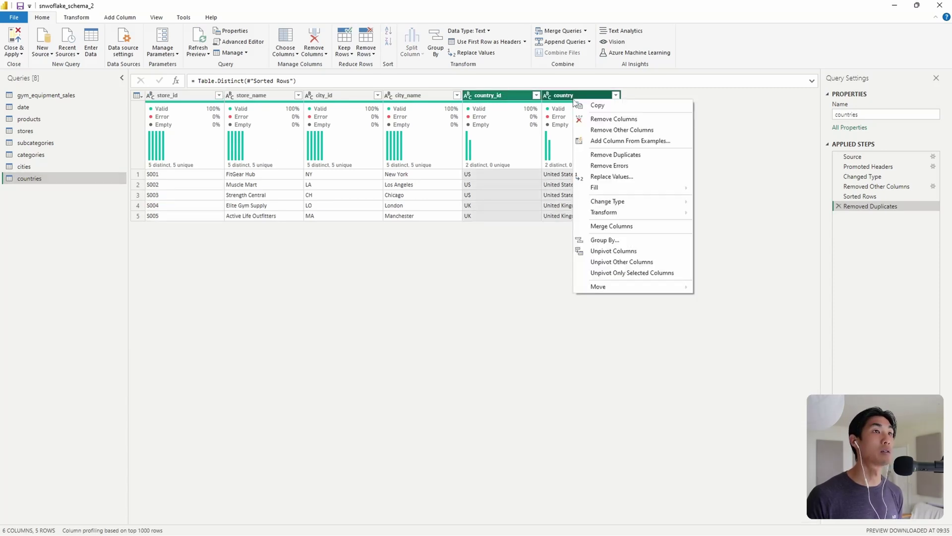
{"action": "left_click", "coordinate": [602, 127]}
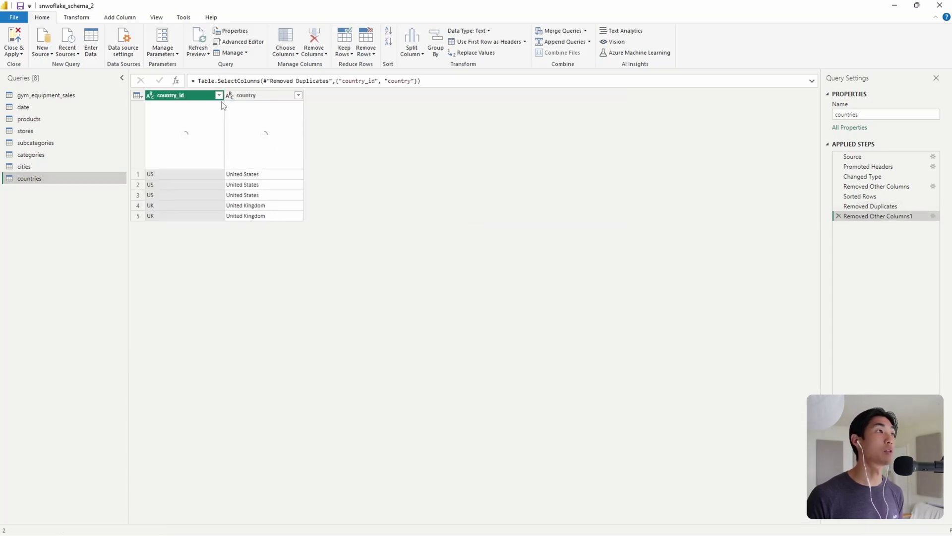
{"action": "left_click", "coordinate": [137, 95]}
{"action": "left_click", "coordinate": [175, 302]}
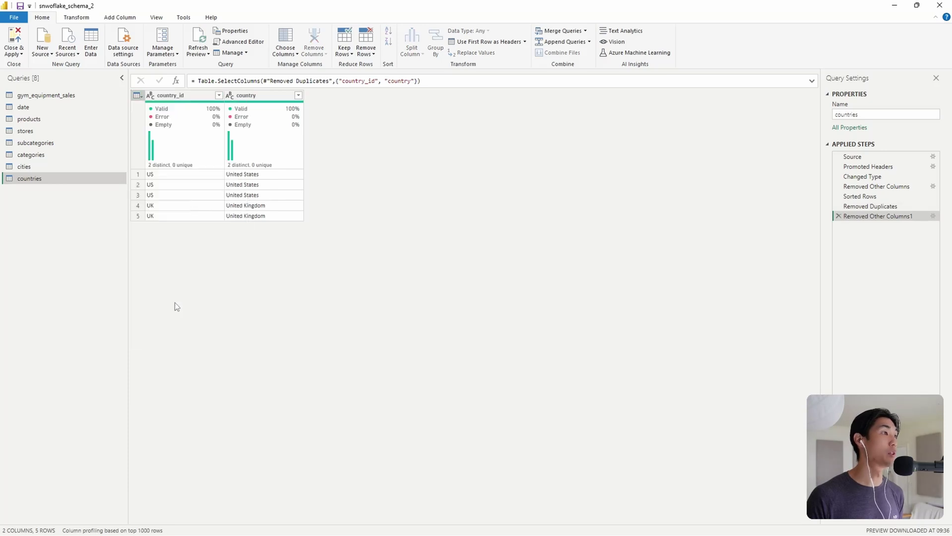
Remove the category_id, category_name and subcategory_name columns from the products query and compare the result with the snowflake_schema.png diagram
{"action": "left_click", "coordinate": [43, 120]}
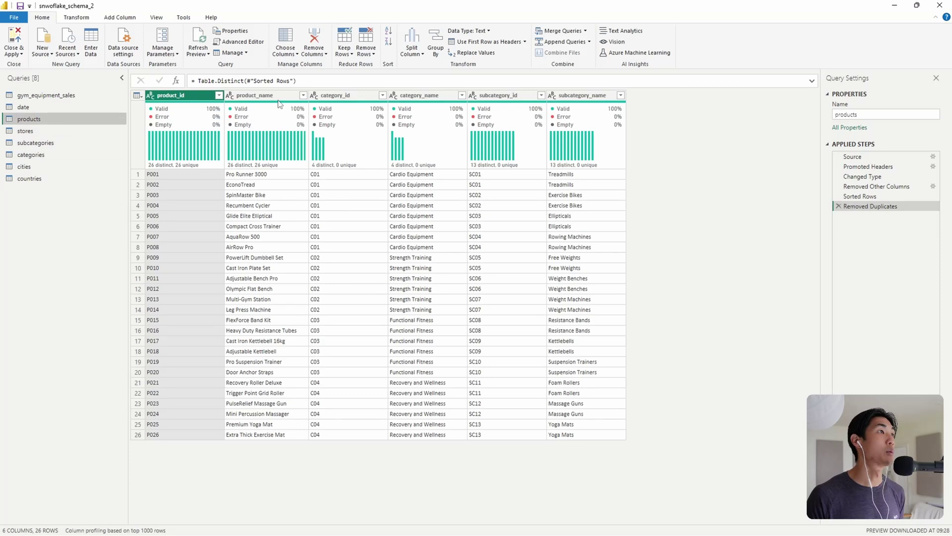
{"action": "left_click", "coordinate": [347, 97]}
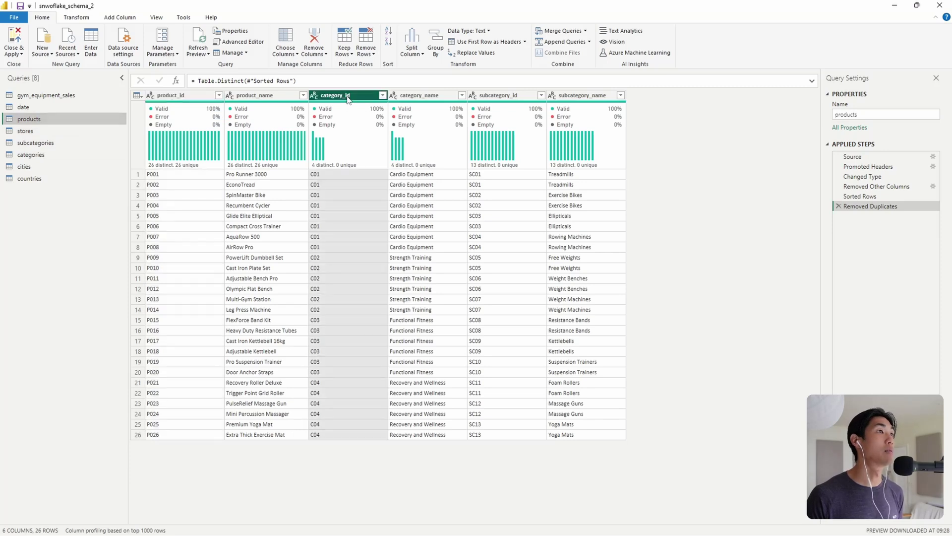
{"action": "left_click", "coordinate": [442, 97], "text": "ctrl"}
{"action": "left_click", "coordinate": [574, 99], "text": "ctrl"}
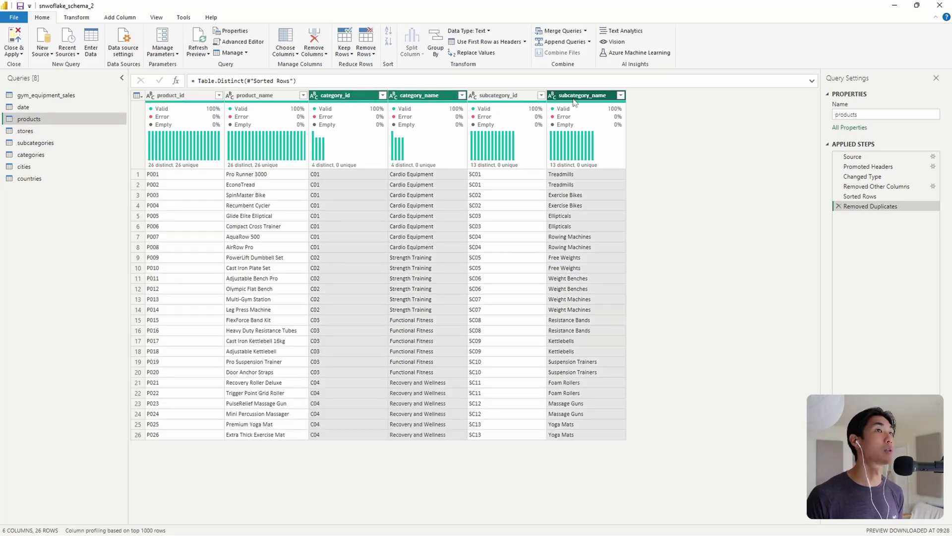
{"action": "right_click", "coordinate": [575, 102]}
{"action": "left_click", "coordinate": [590, 119]}
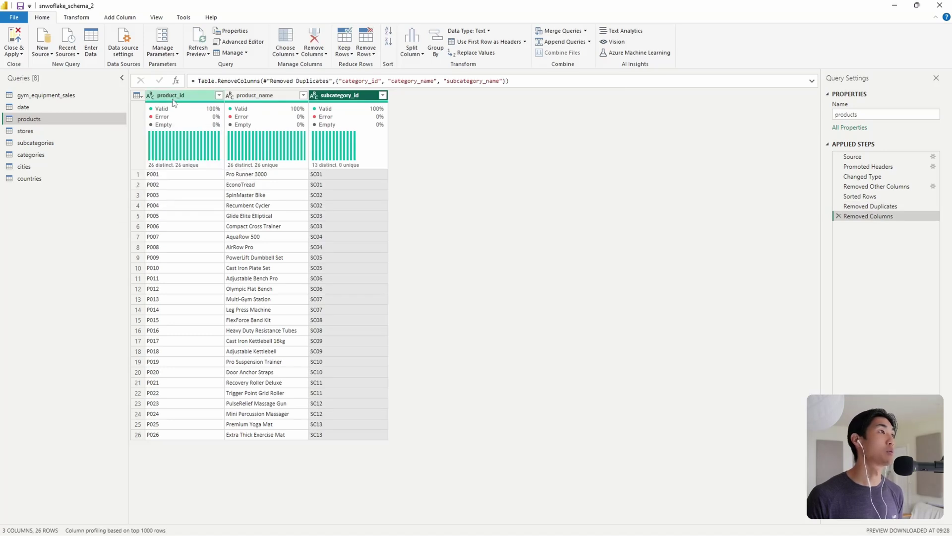
{"action": "key", "text": "alt+Tab"}
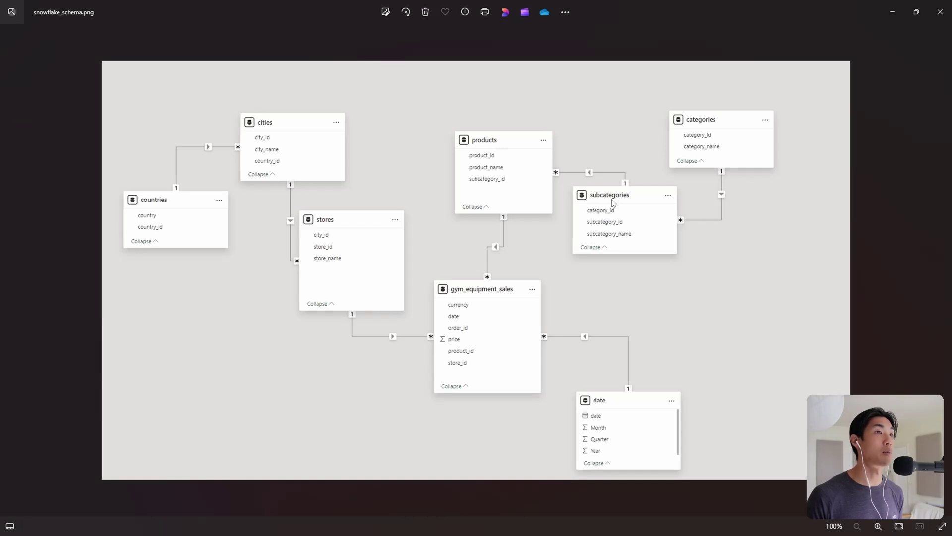
{"action": "key", "text": "alt+Tab"}
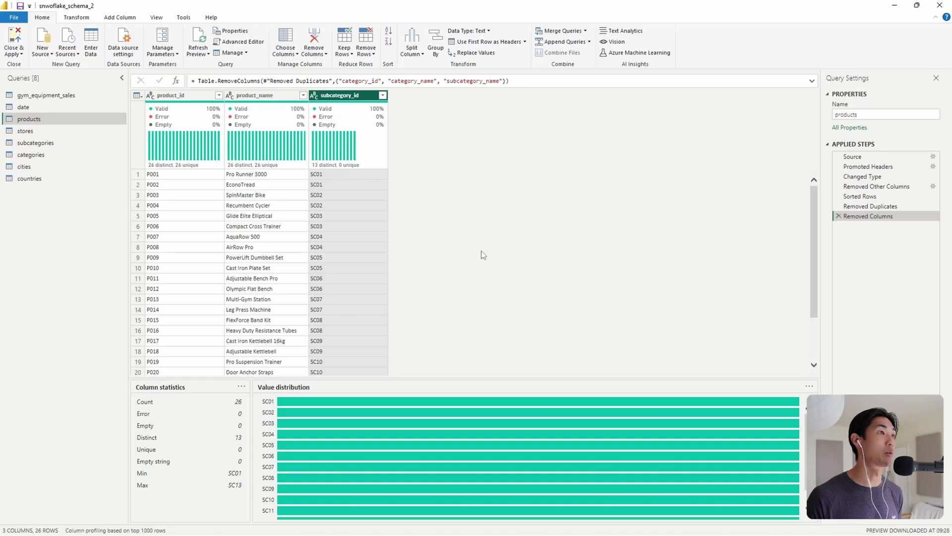
Reduce the stores query to the store_id, store_name and city_id columns
{"action": "left_click", "coordinate": [49, 131]}
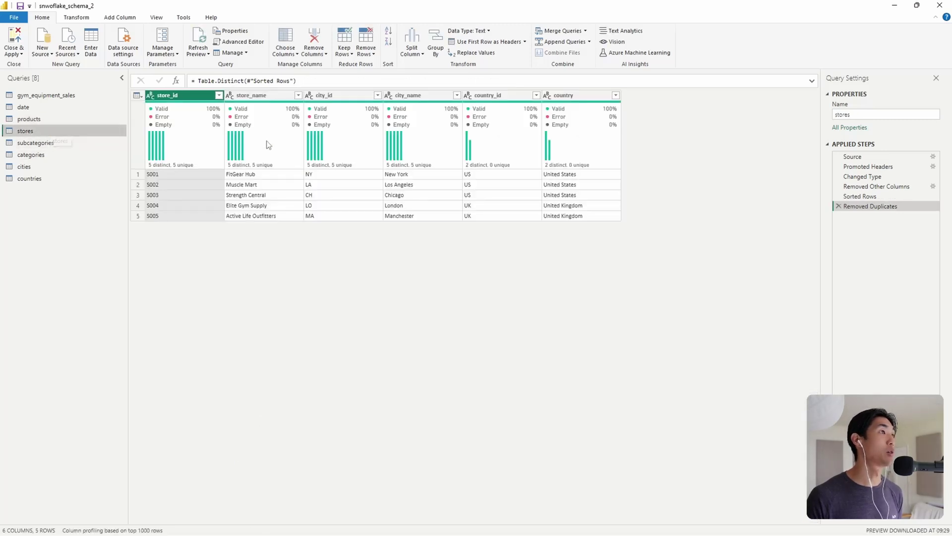
{"action": "left_click", "coordinate": [254, 96], "text": "ctrl"}
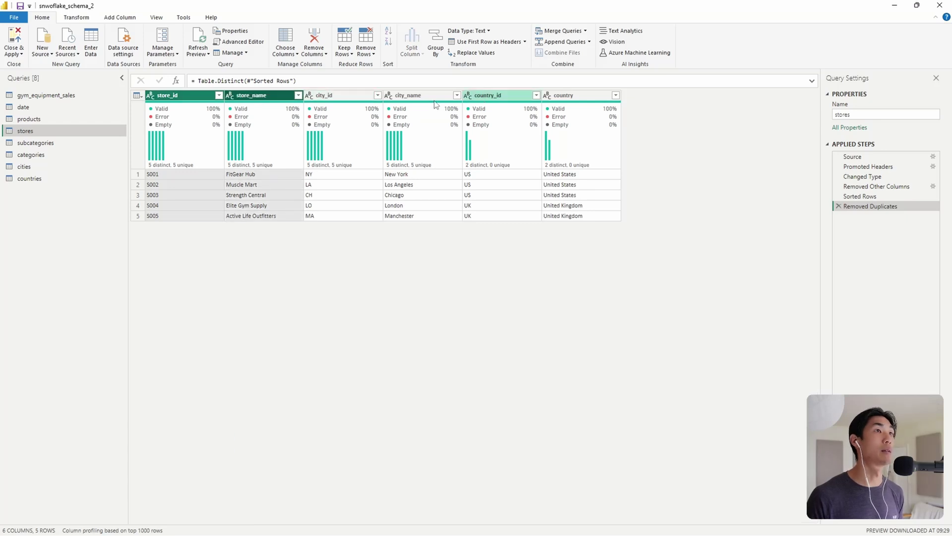
{"action": "left_click", "coordinate": [345, 99], "text": "ctrl"}
{"action": "right_click", "coordinate": [346, 98]}
{"action": "left_click", "coordinate": [369, 128]}
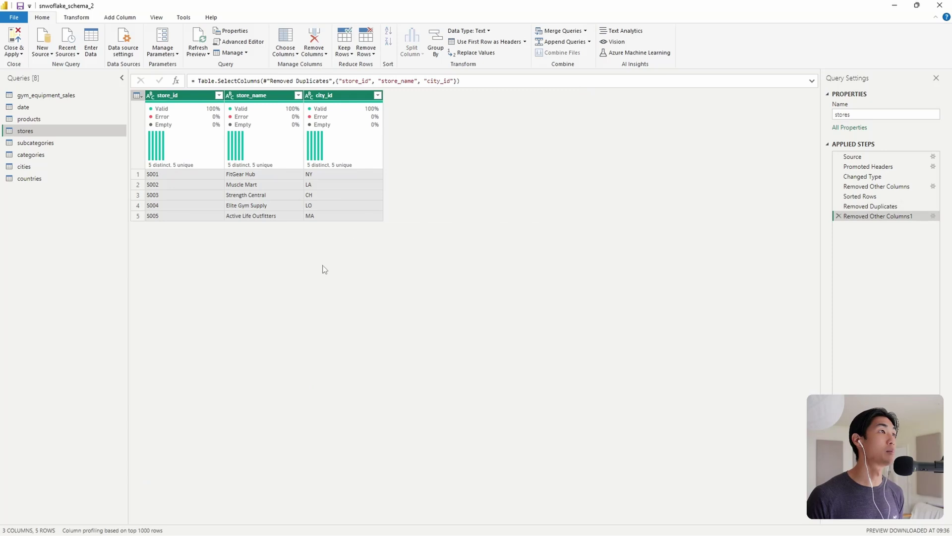
{"action": "left_click", "coordinate": [246, 205]}
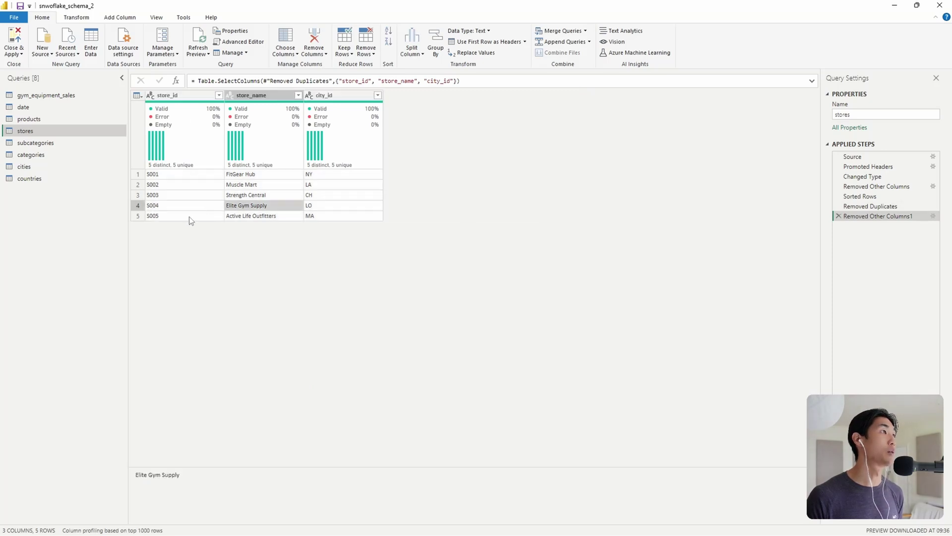
Close the query editor with its changes applied and delete the price by year and category chart from the report page
{"action": "left_click", "coordinate": [15, 40]}
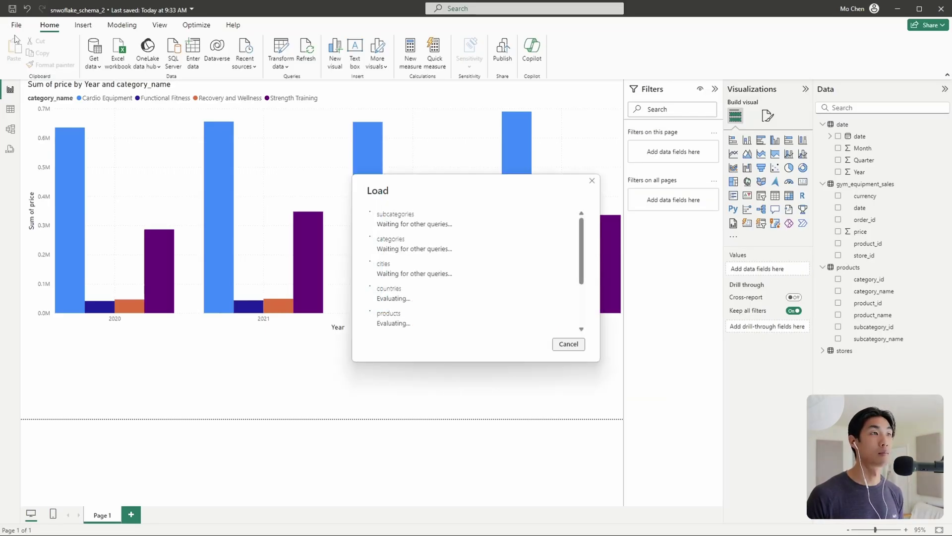
{"action": "left_click", "coordinate": [575, 121]}
{"action": "left_click", "coordinate": [617, 87]}
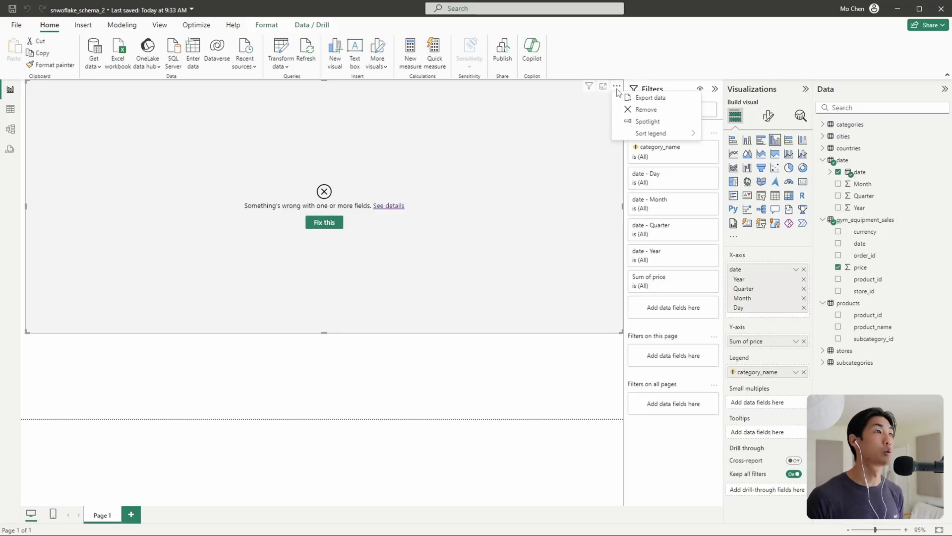
{"action": "left_click", "coordinate": [629, 109]}
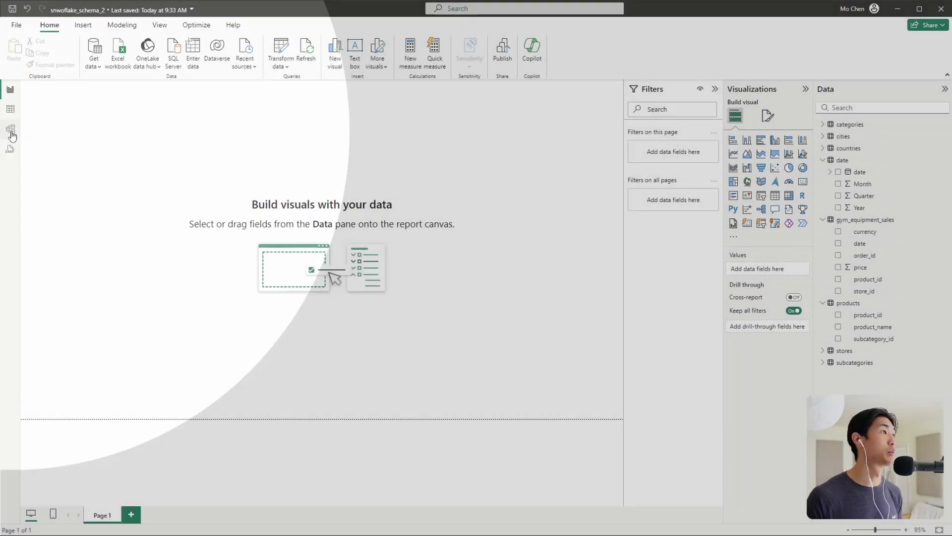
In the model diagram, place the gym_equipment_sales table below stores and the date table further down beside it
{"action": "left_click", "coordinate": [10, 130]}
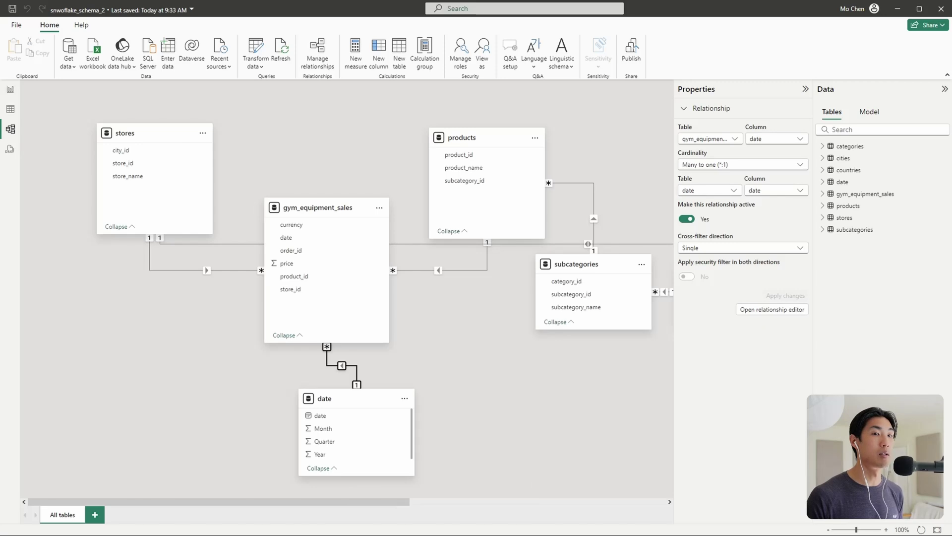
{"action": "left_click", "coordinate": [828, 530]}
{"action": "left_click", "coordinate": [828, 529]}
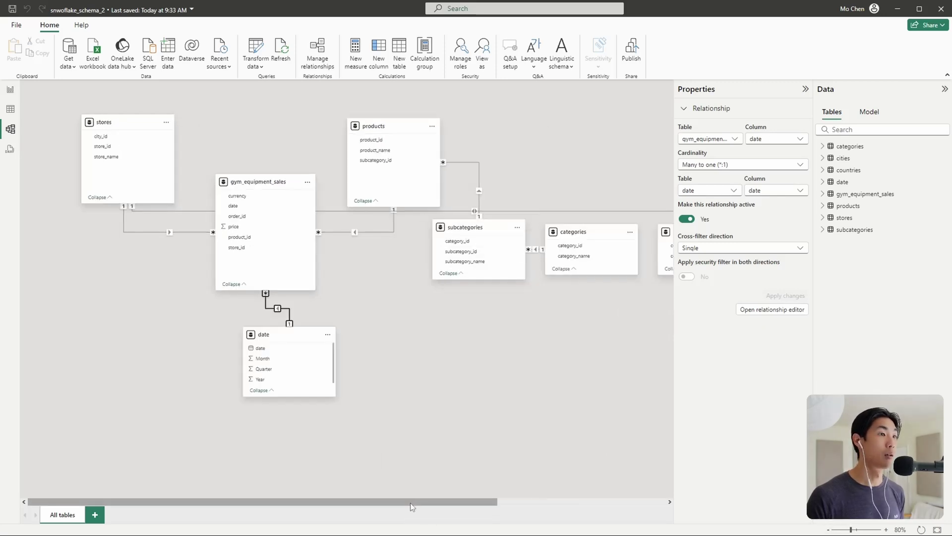
{"action": "left_click_drag", "start_coordinate": [299, 227], "coordinate": [431, 303]}
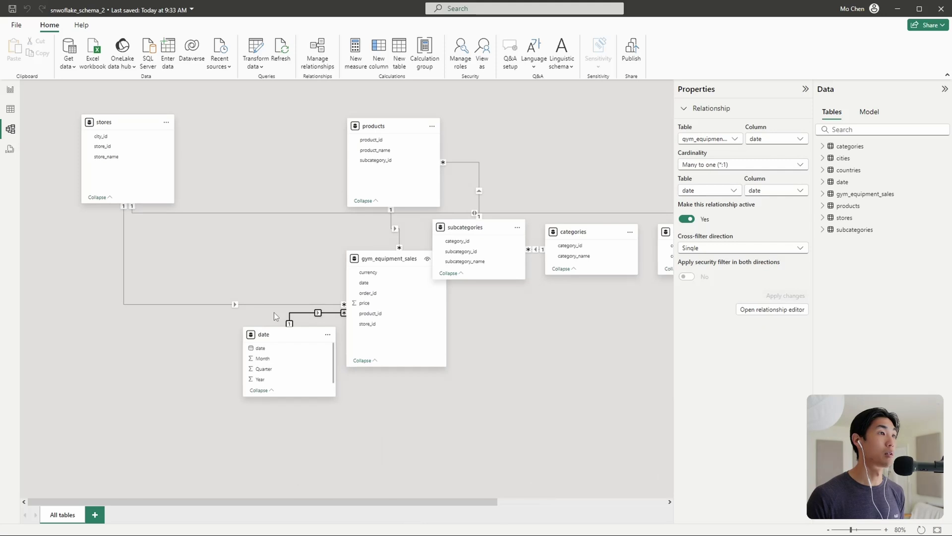
{"action": "left_click_drag", "start_coordinate": [276, 341], "coordinate": [379, 409]}
{"action": "left_click_drag", "start_coordinate": [391, 258], "coordinate": [246, 265]}
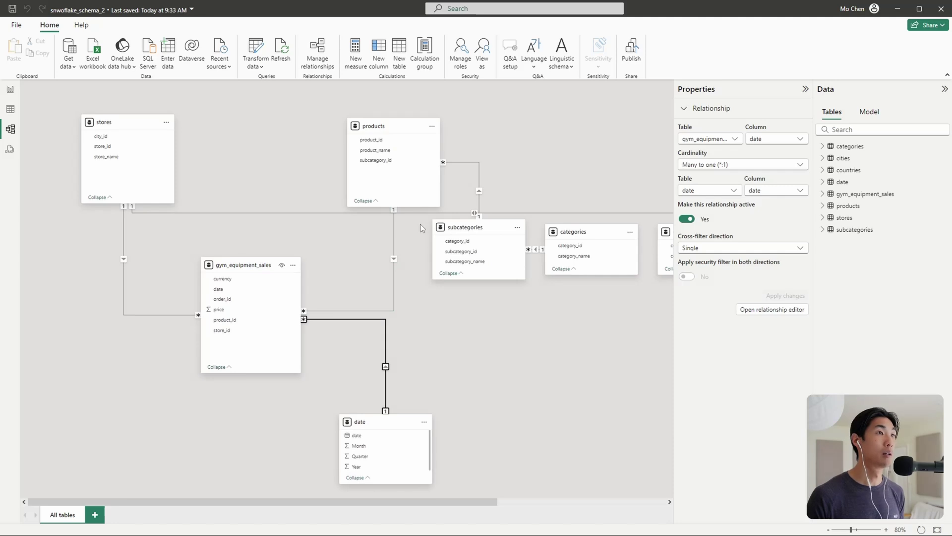
Arrange the products and subcategories tables side by side in the model diagram, with categories just below subcategories
{"action": "left_click_drag", "start_coordinate": [380, 127], "coordinate": [421, 129]}
{"action": "left_click_drag", "start_coordinate": [485, 226], "coordinate": [537, 123]}
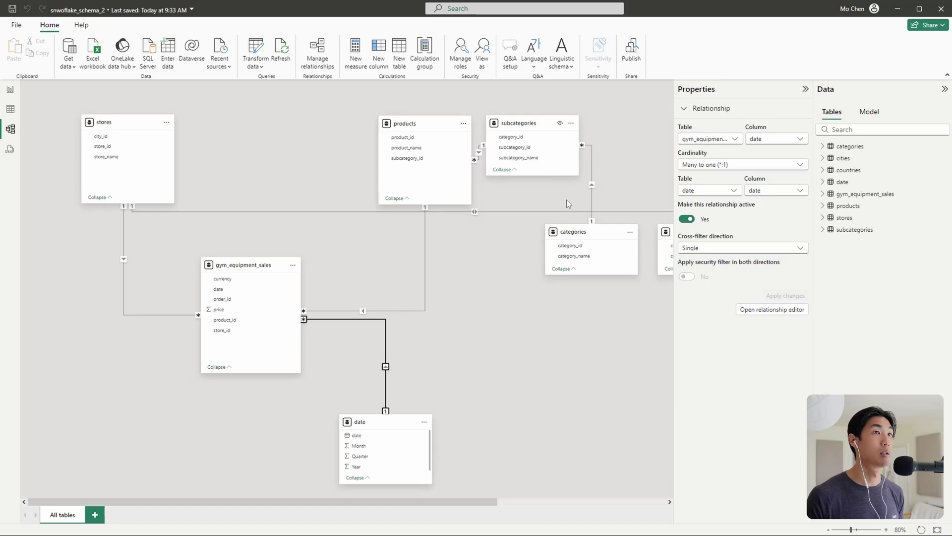
{"action": "left_click_drag", "start_coordinate": [579, 232], "coordinate": [574, 209]}
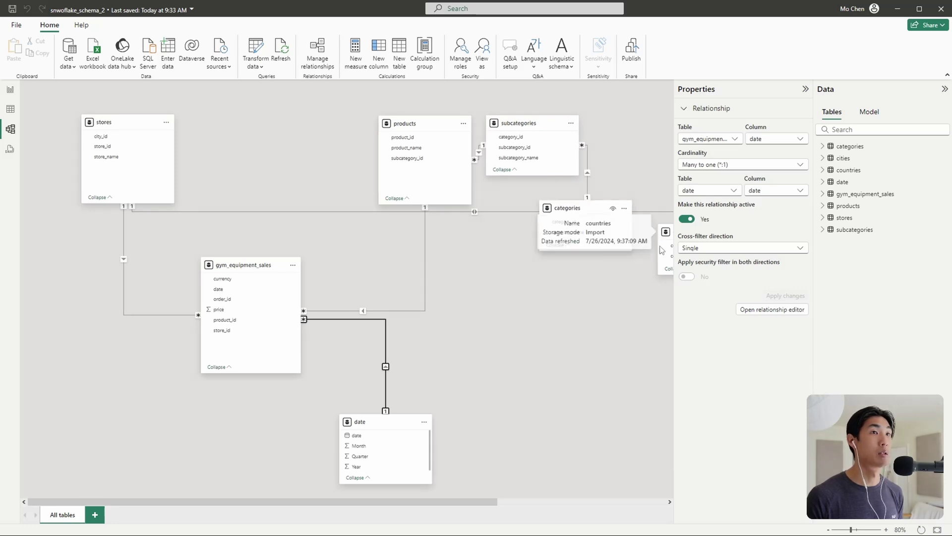
Move the countries and cities tables next to stores and centre gym_equipment_sales above the date table
{"action": "left_click_drag", "start_coordinate": [450, 502], "coordinate": [516, 502]}
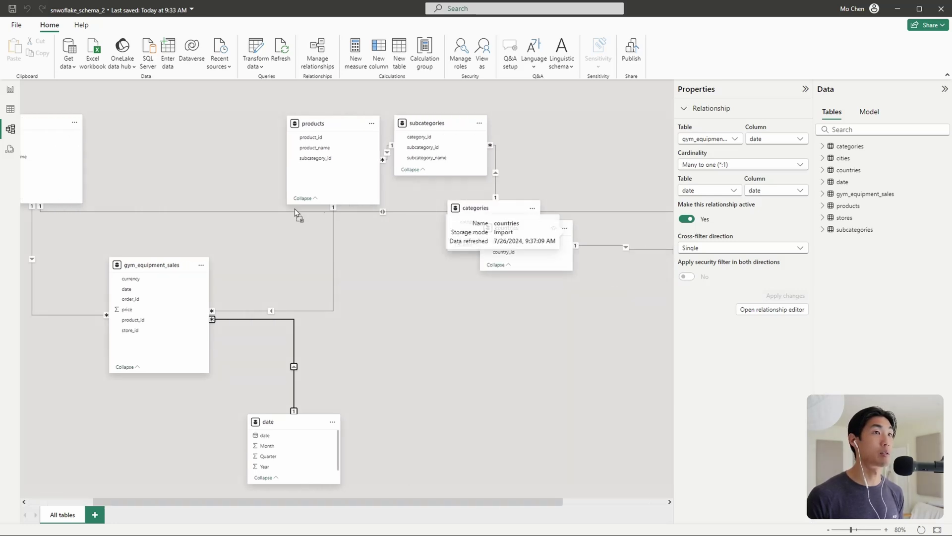
{"action": "left_click_drag", "start_coordinate": [295, 213], "coordinate": [155, 121]}
{"action": "left_click_drag", "start_coordinate": [404, 502], "coordinate": [507, 502]}
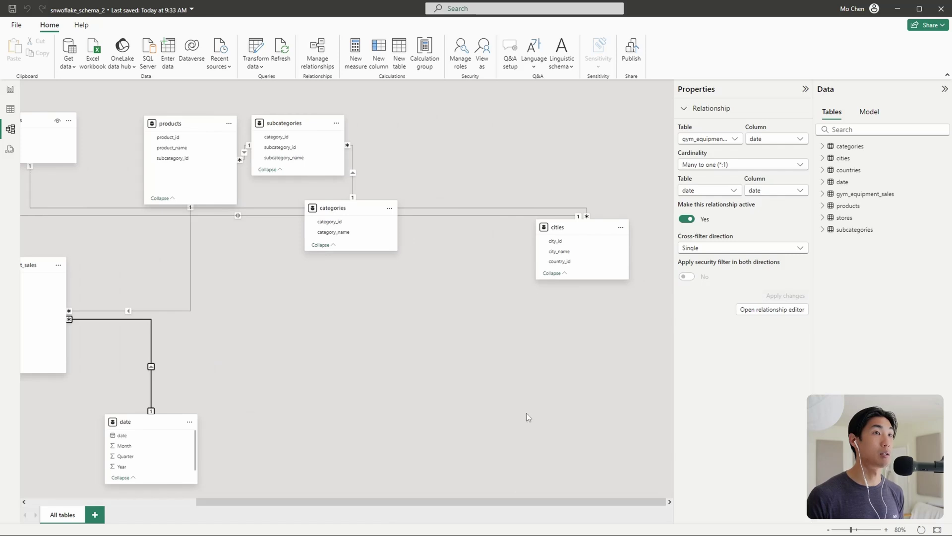
{"action": "left_click_drag", "start_coordinate": [560, 228], "coordinate": [196, 201]}
{"action": "left_click_drag", "start_coordinate": [257, 268], "coordinate": [370, 236]}
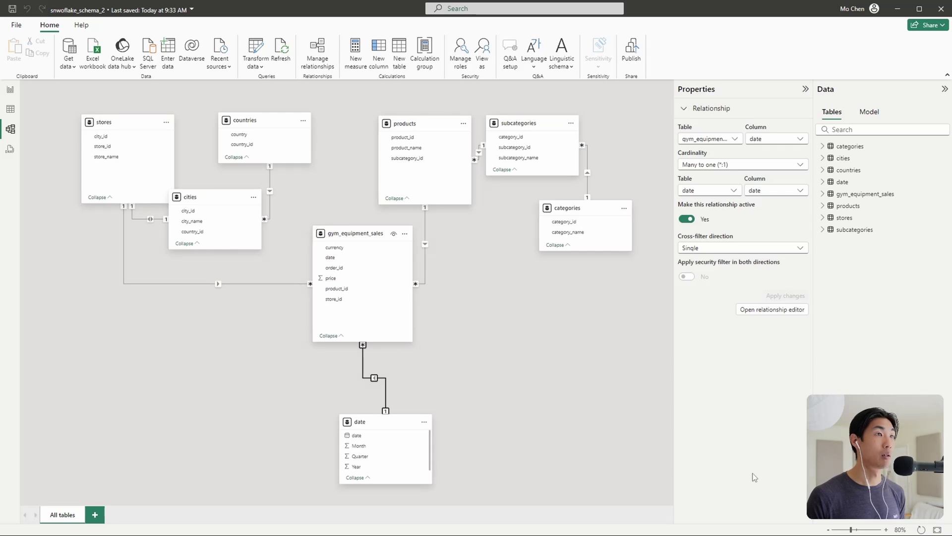
Nudge the products table slightly up and select its relationship with gym_equipment_sales to inspect the properties
{"action": "left_click", "coordinate": [886, 529]}
{"action": "left_click", "coordinate": [885, 529]}
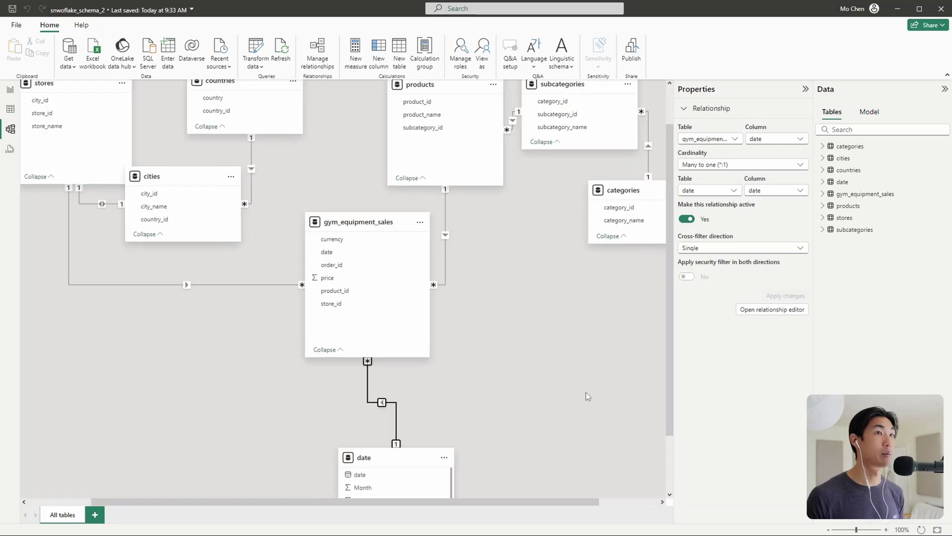
{"action": "left_click_drag", "start_coordinate": [445, 500], "coordinate": [401, 500]}
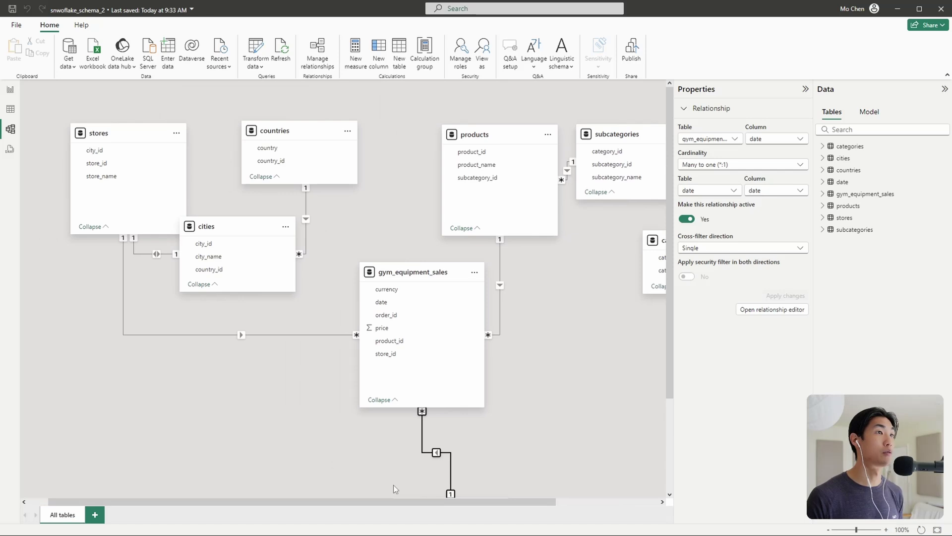
{"action": "left_click_drag", "start_coordinate": [396, 501], "coordinate": [500, 502]}
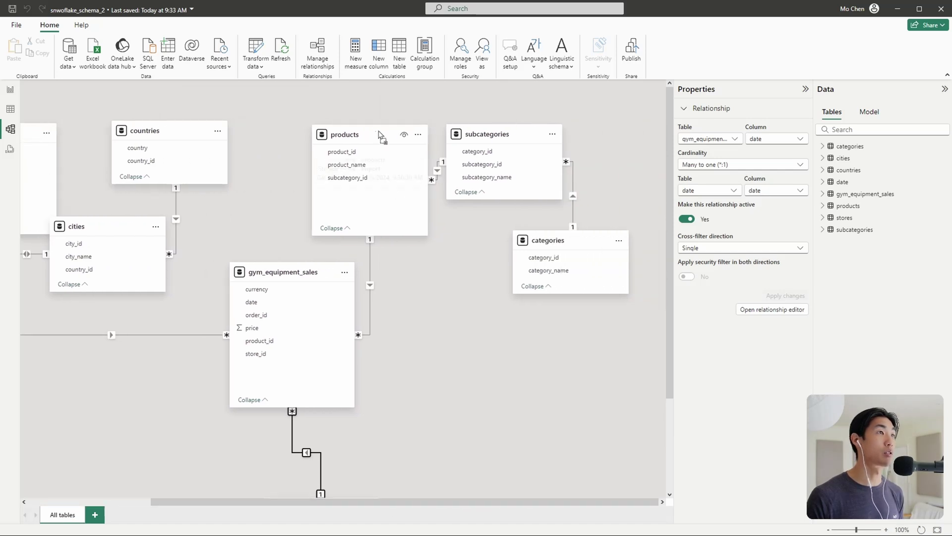
{"action": "left_click_drag", "start_coordinate": [375, 138], "coordinate": [384, 131]}
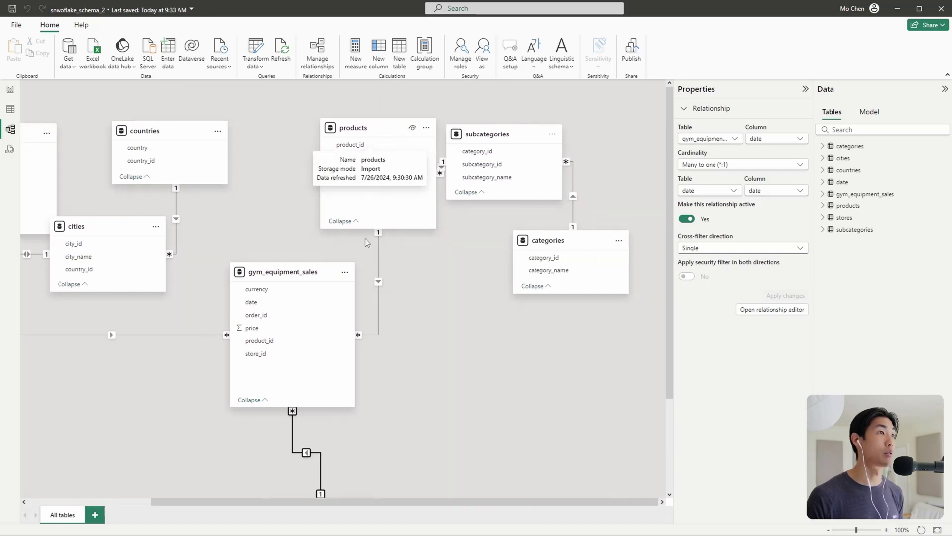
{"action": "left_click", "coordinate": [377, 281]}
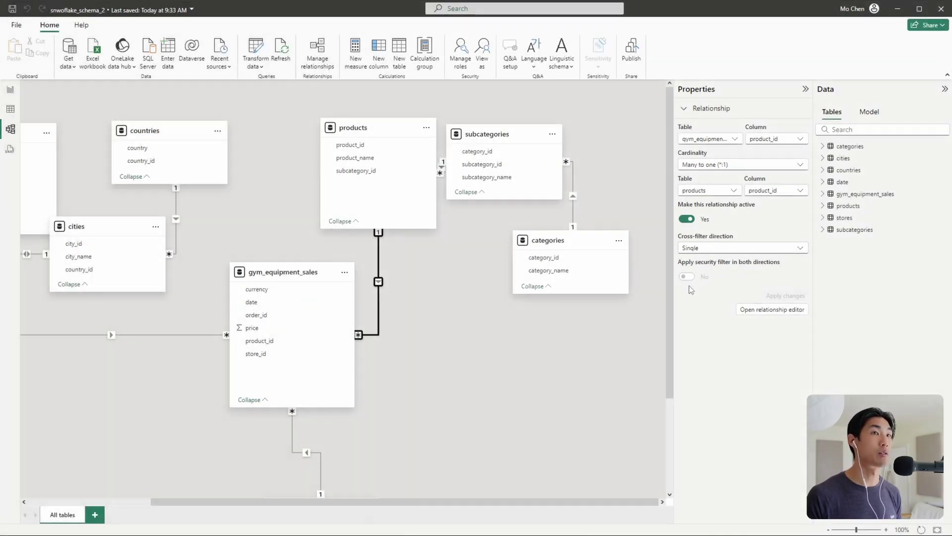
Move the subcategories table directly above categories, then inspect its relationships with products and with categories
{"action": "left_click_drag", "start_coordinate": [495, 134], "coordinate": [555, 126]}
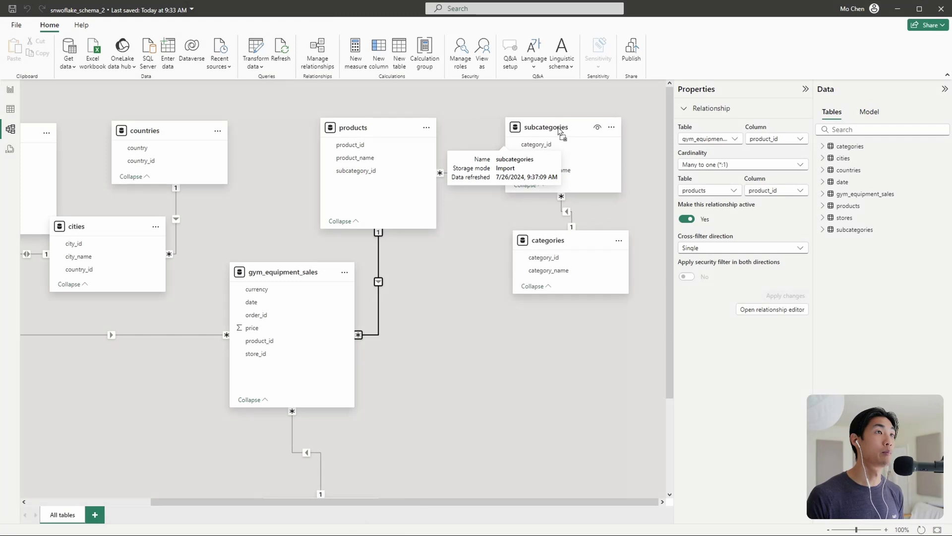
{"action": "left_click", "coordinate": [464, 205]}
{"action": "scroll", "coordinate": [469, 171], "scroll_direction": "down", "scroll_amount": 1}
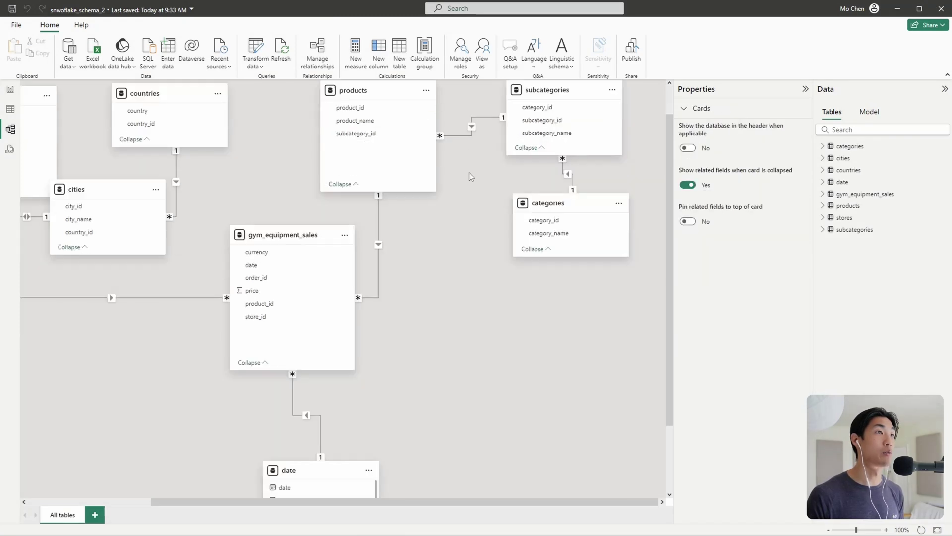
{"action": "scroll", "coordinate": [426, 259], "scroll_direction": "up", "scroll_amount": 1}
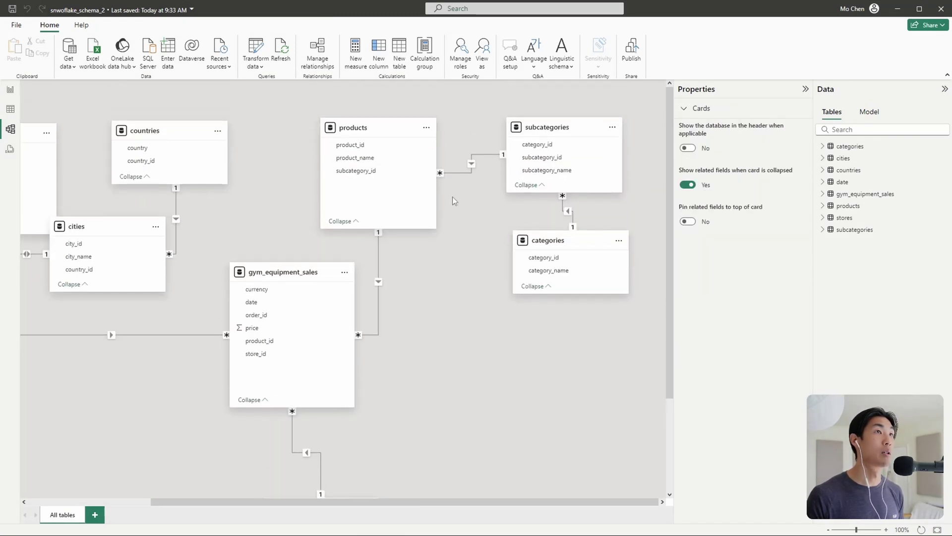
{"action": "left_click", "coordinate": [472, 164]}
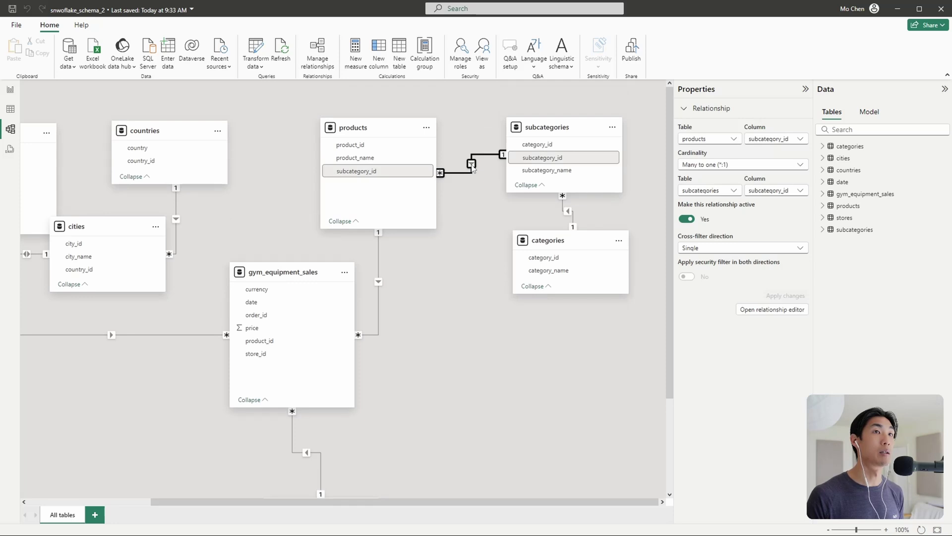
{"action": "left_click", "coordinate": [569, 212]}
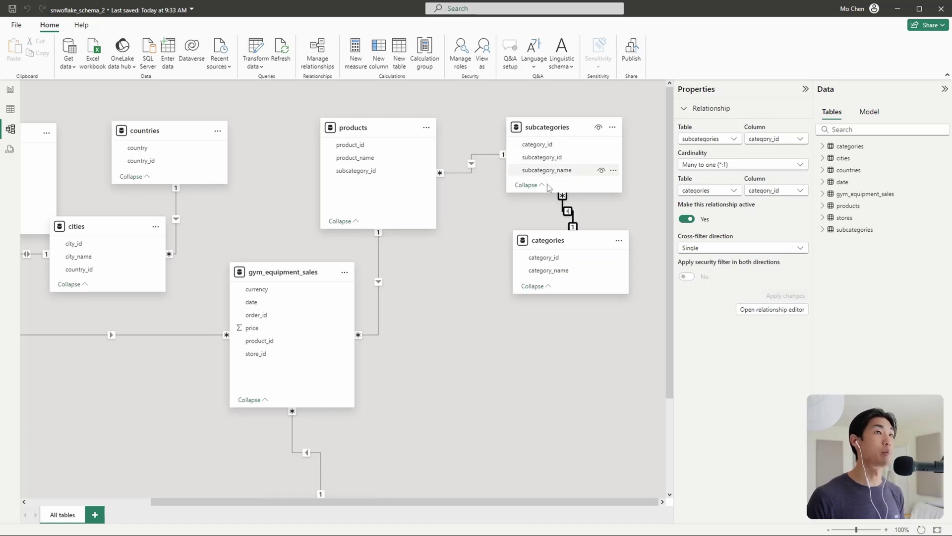
Place the stores table beside gym_equipment_sales, cities directly above stores, and countries above and to the left of cities
{"action": "left_click_drag", "start_coordinate": [398, 502], "coordinate": [271, 502]}
{"action": "left_click_drag", "start_coordinate": [146, 133], "coordinate": [268, 322]}
{"action": "left_click_drag", "start_coordinate": [243, 227], "coordinate": [148, 213]}
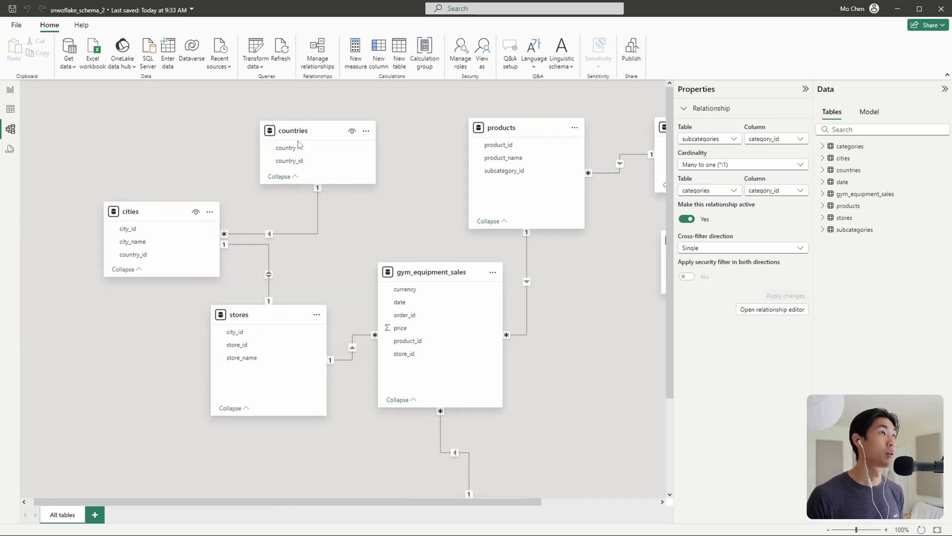
{"action": "left_click_drag", "start_coordinate": [286, 127], "coordinate": [135, 99]}
{"action": "left_click_drag", "start_coordinate": [173, 214], "coordinate": [280, 201]}
Inspect the cities–stores and stores–gym_equipment_sales relationships, and spread the countries and cities tables farther apart from each other and from stores
{"action": "left_click", "coordinate": [270, 287]}
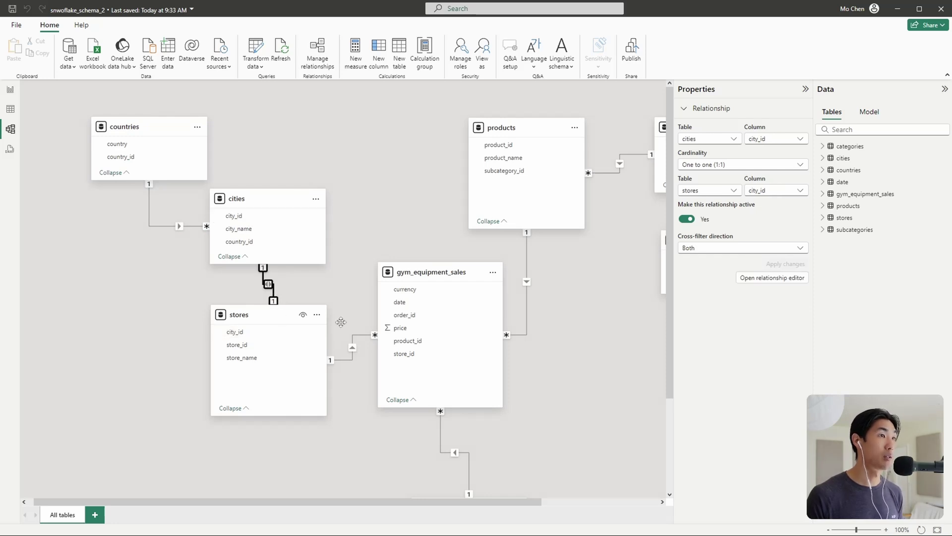
{"action": "left_click", "coordinate": [353, 349]}
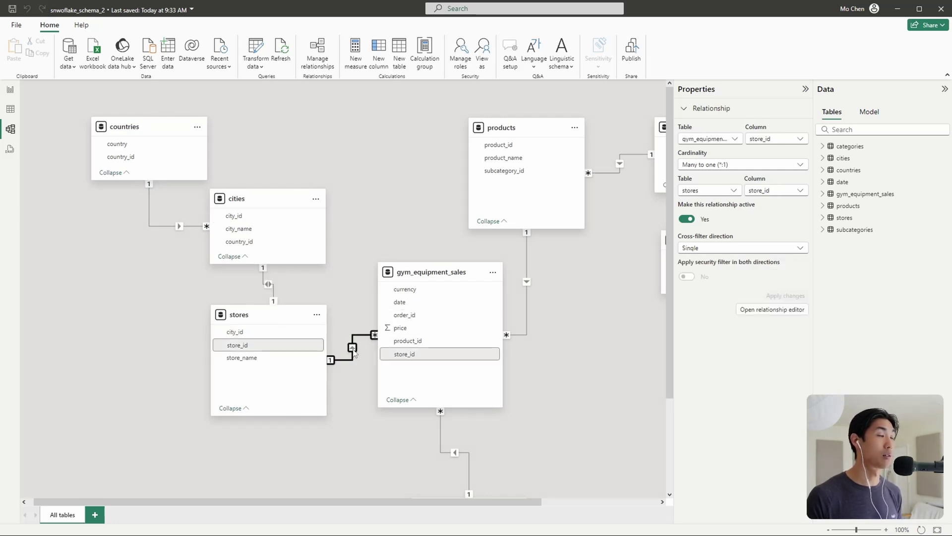
{"action": "left_click", "coordinate": [268, 286]}
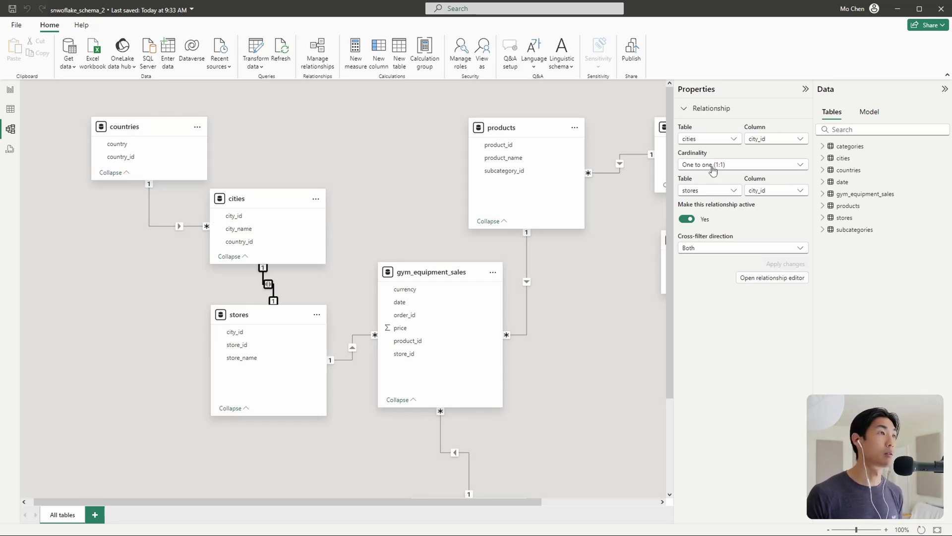
{"action": "left_click_drag", "start_coordinate": [154, 128], "coordinate": [122, 127]}
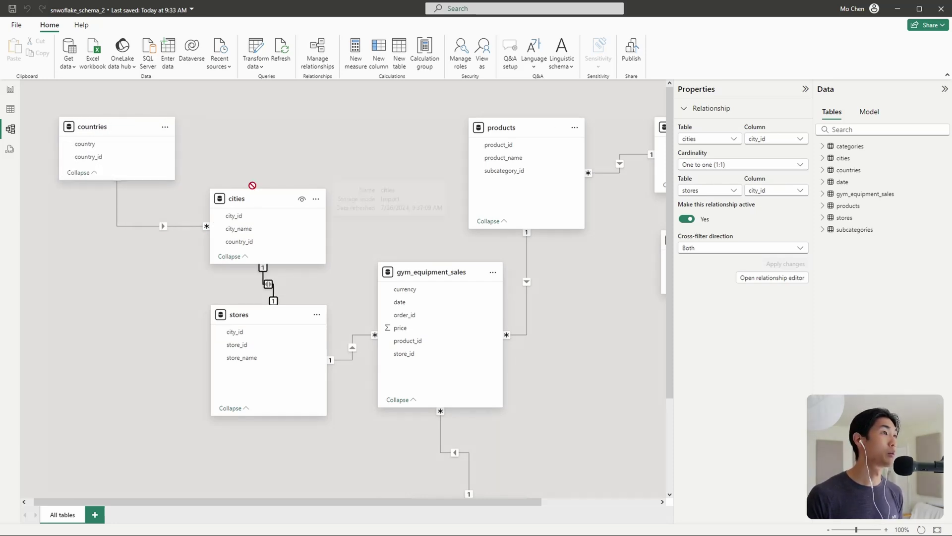
{"action": "left_click_drag", "start_coordinate": [257, 198], "coordinate": [249, 171]}
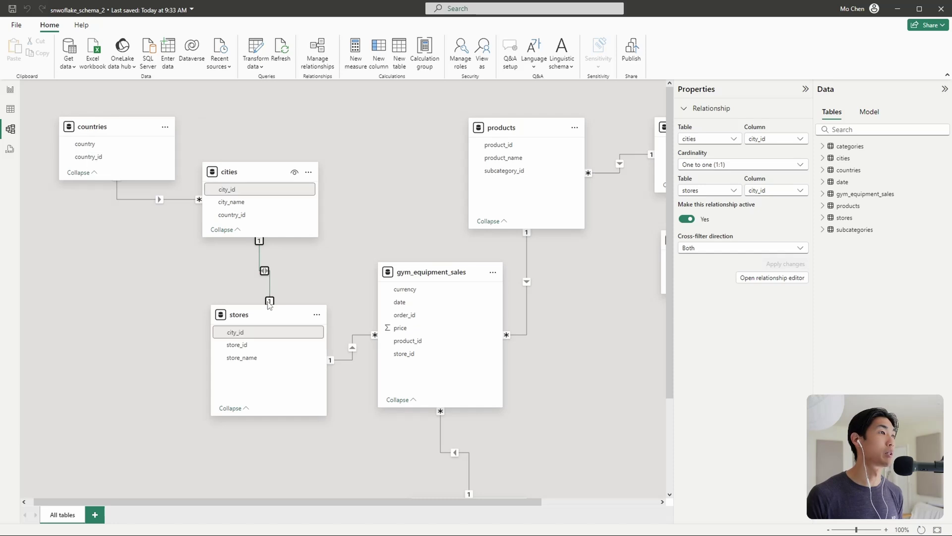
{"action": "left_click", "coordinate": [708, 165]}
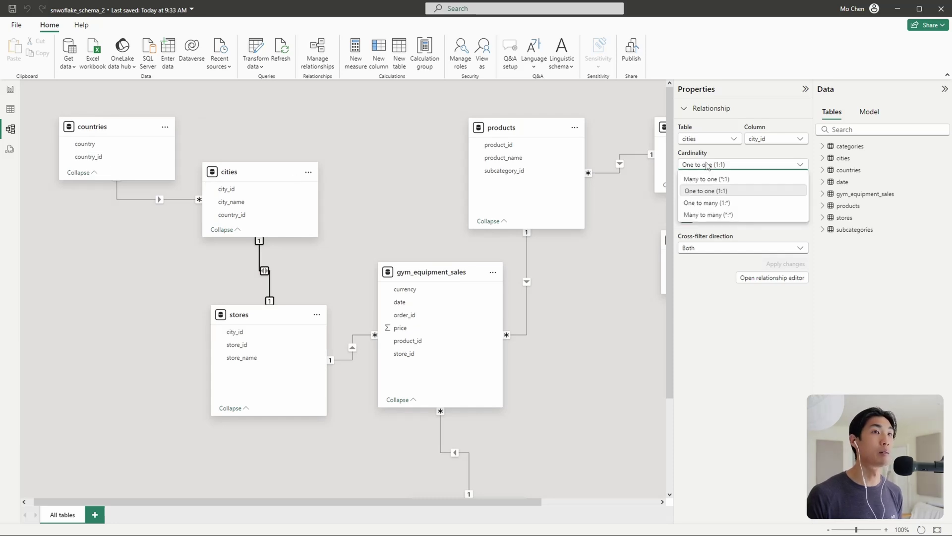
{"action": "left_click", "coordinate": [707, 179]}
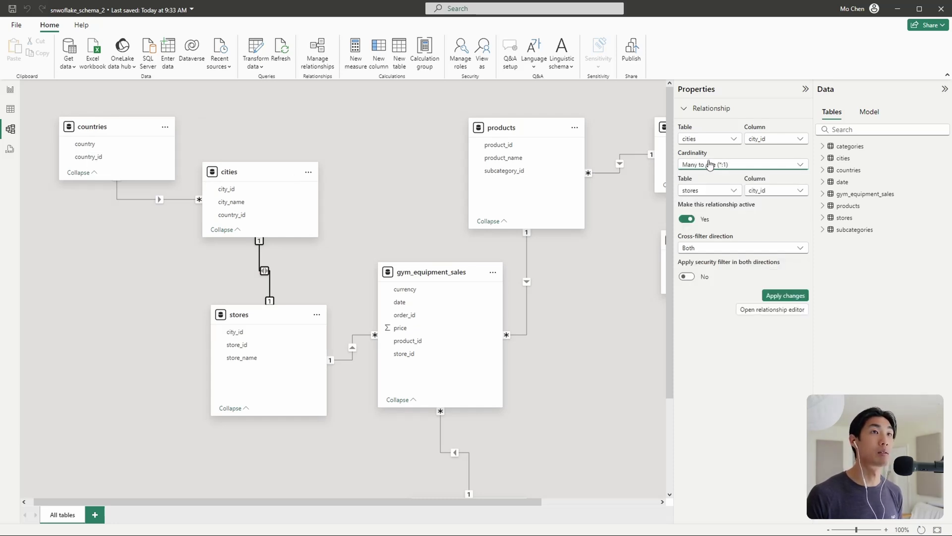
{"action": "left_click", "coordinate": [716, 169]}
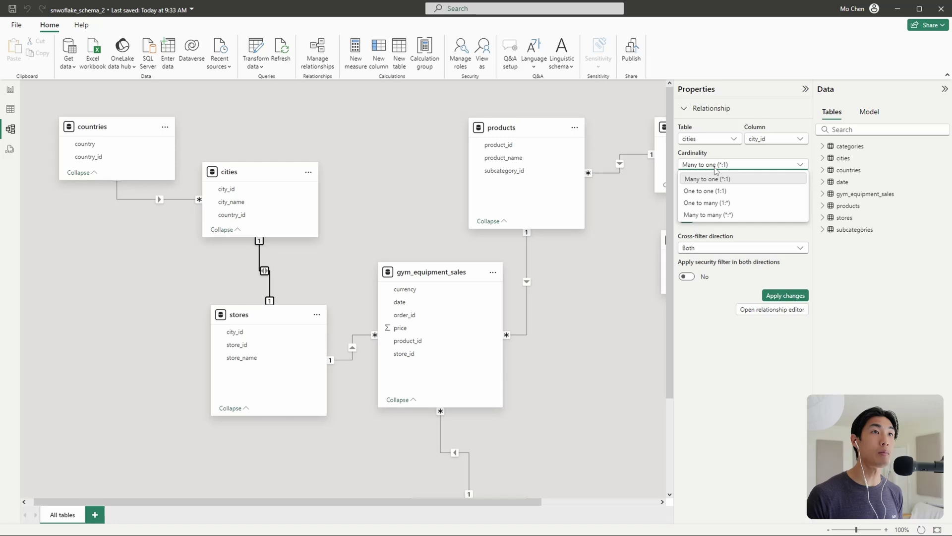
{"action": "left_click", "coordinate": [716, 177]}
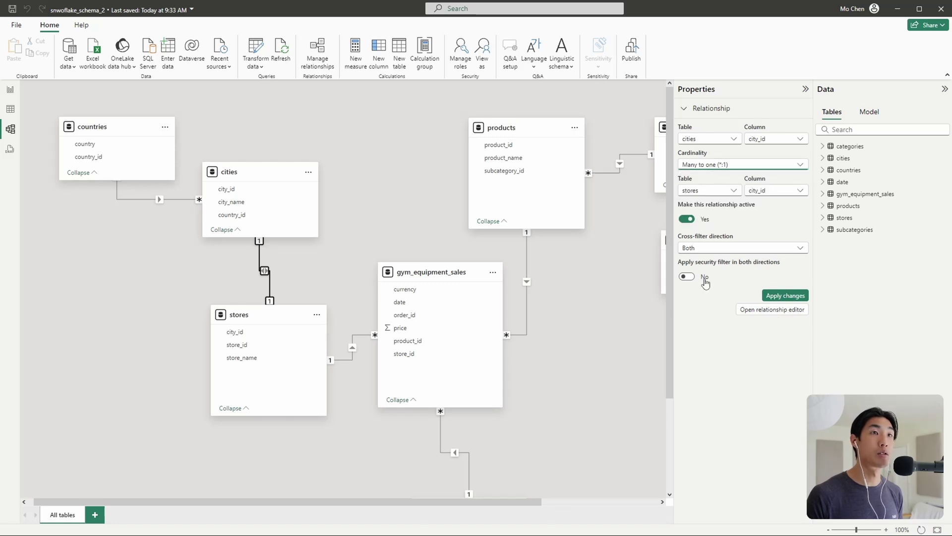
{"action": "left_click", "coordinate": [265, 273]}
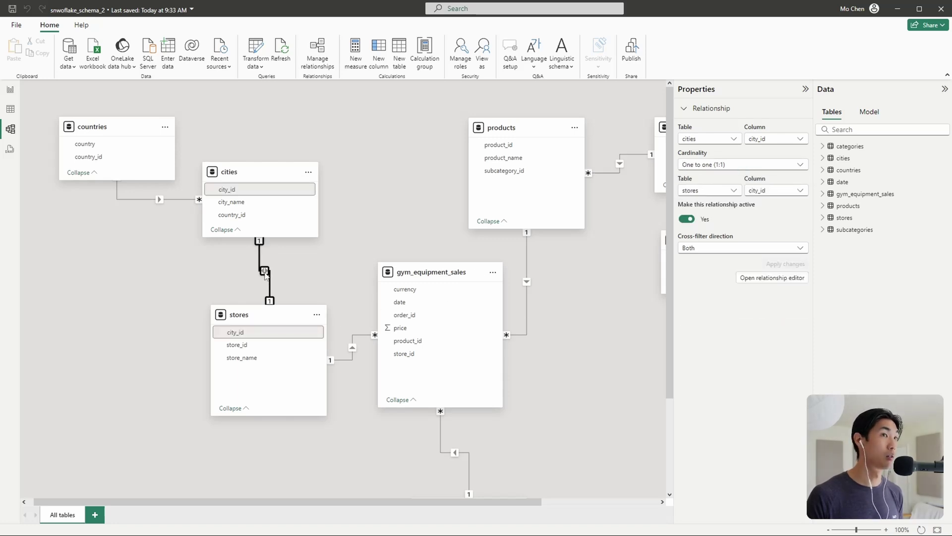
{"action": "left_click", "coordinate": [744, 249]}
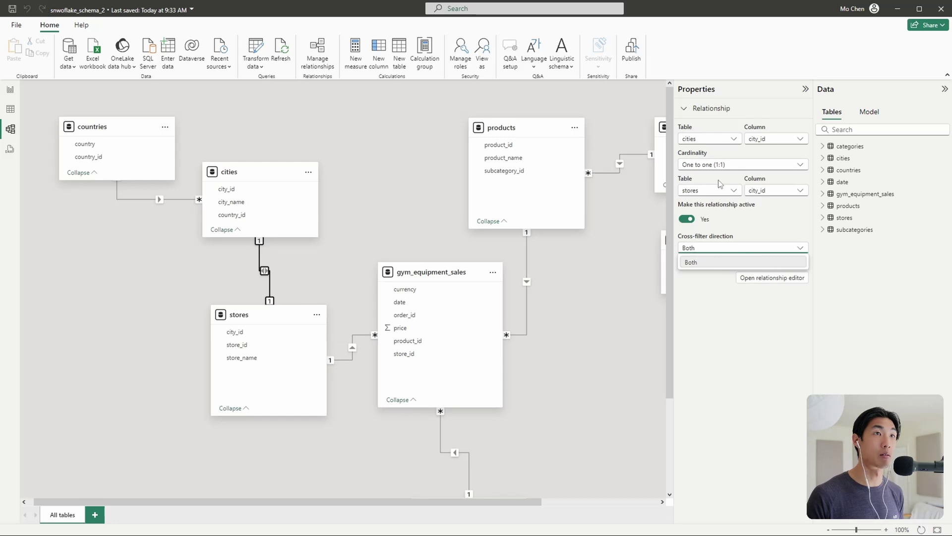
{"action": "key", "text": "Escape"}
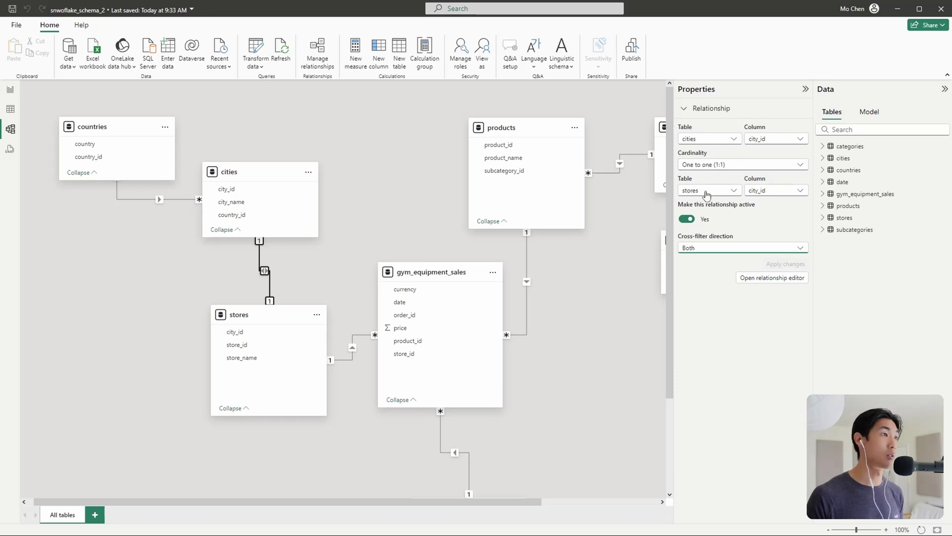
Change the cities–stores relationship to One to many (1:*) with a Single cross-filter direction and apply the changes
{"action": "left_click", "coordinate": [719, 166]}
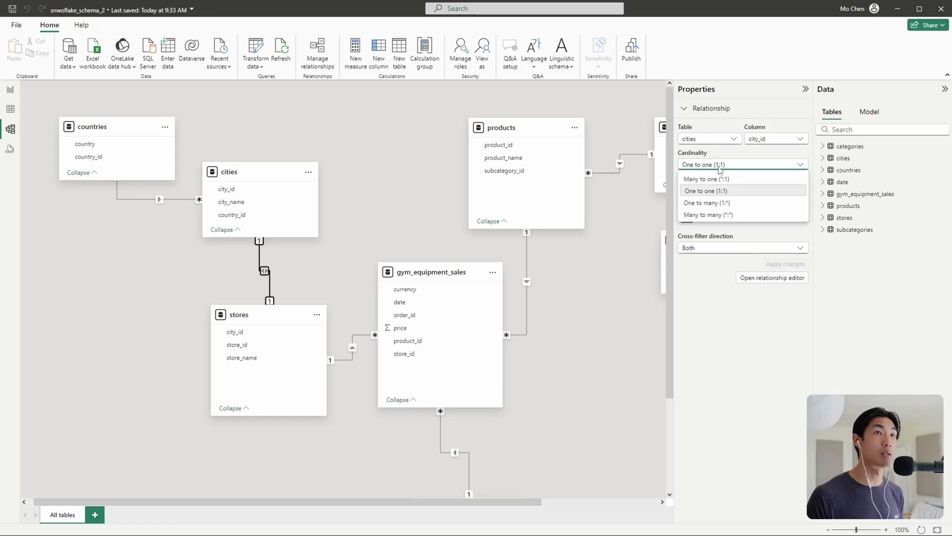
{"action": "left_click", "coordinate": [718, 205]}
{"action": "left_click", "coordinate": [711, 245]}
{"action": "left_click", "coordinate": [708, 264]}
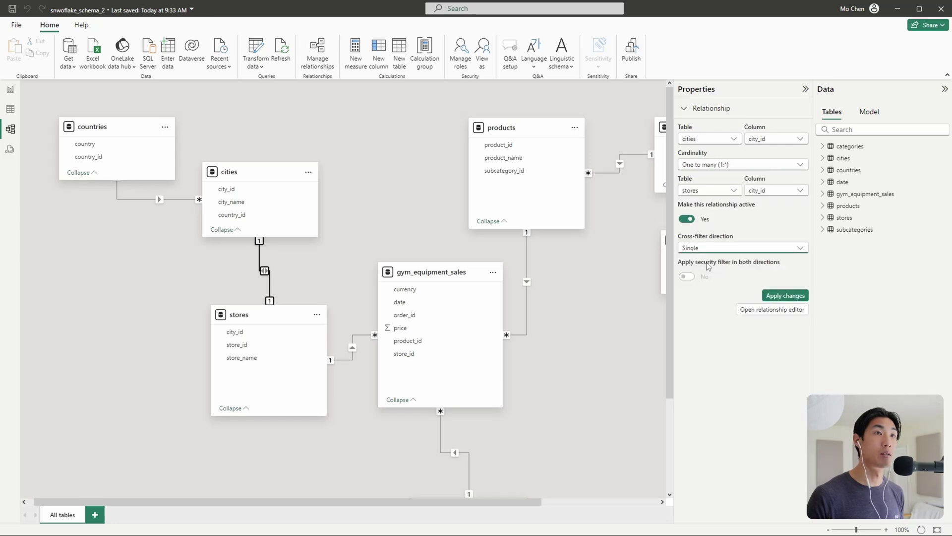
{"action": "left_click", "coordinate": [785, 295]}
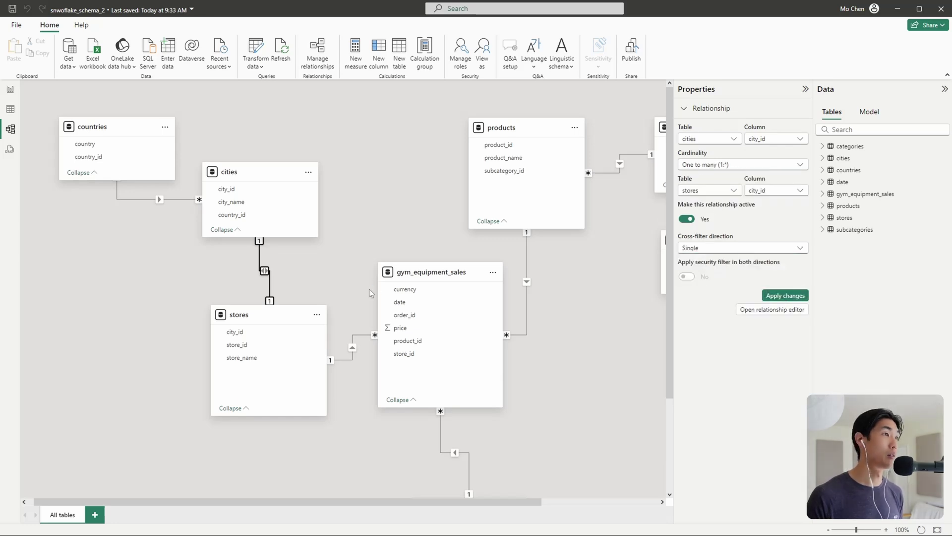
{"action": "left_click", "coordinate": [332, 279]}
{"action": "scroll", "coordinate": [332, 278], "scroll_direction": "down", "scroll_amount": 1}
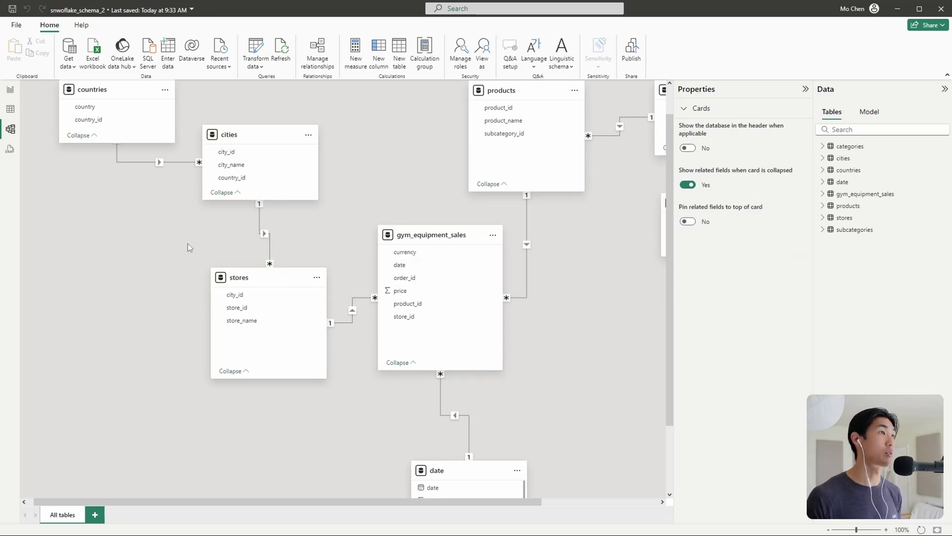
{"action": "scroll", "coordinate": [516, 335], "scroll_direction": "up", "scroll_amount": 1}
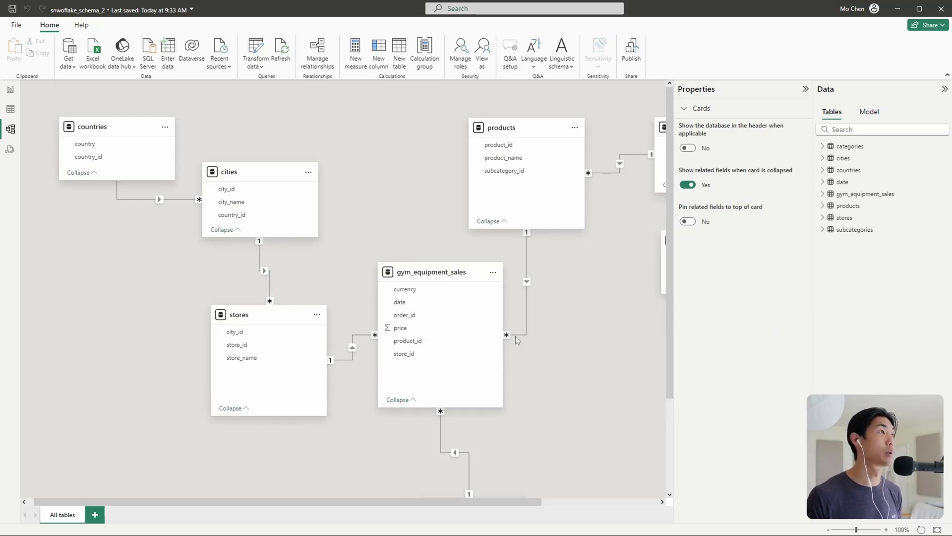
Inspect the relationship between cities and countries, and shift the cities table slightly farther from countries
{"action": "left_click", "coordinate": [159, 200]}
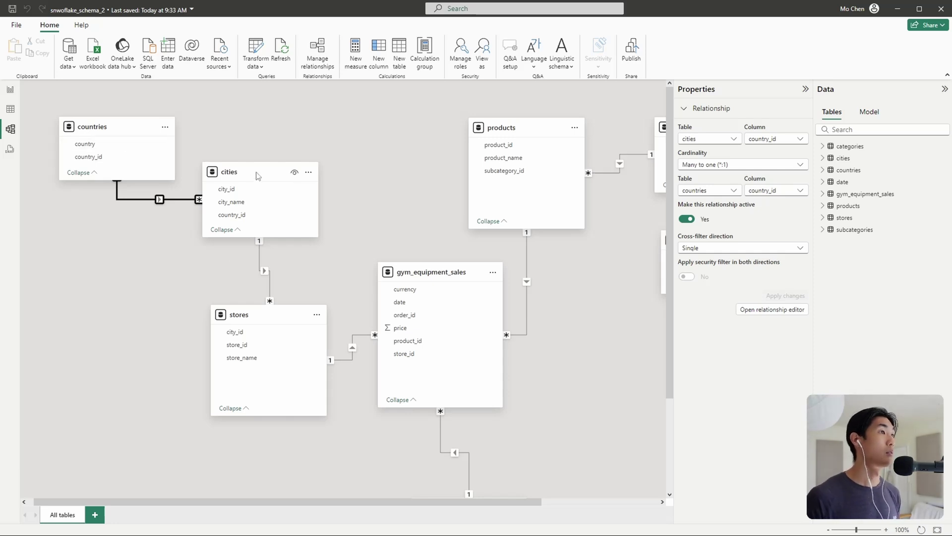
{"action": "left_click_drag", "start_coordinate": [258, 175], "coordinate": [290, 171]}
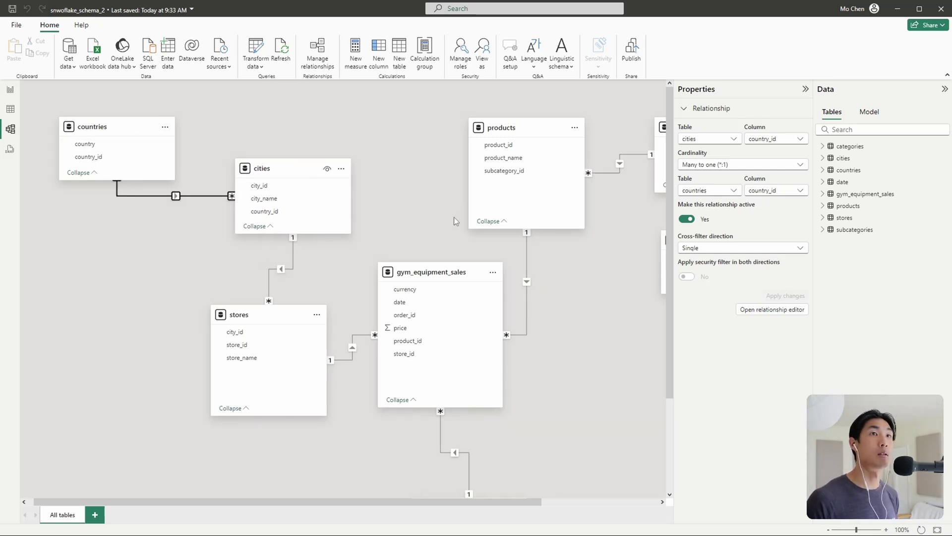
{"action": "left_click_drag", "start_coordinate": [289, 168], "coordinate": [277, 168]}
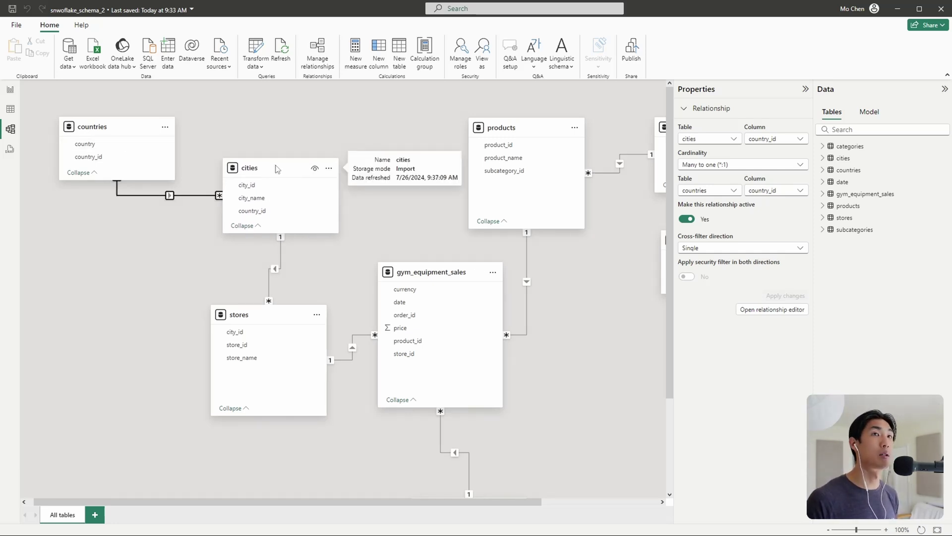
Create a wide clustered column chart on the report page showing gym_equipment_sales price by the date hierarchy
{"action": "left_click", "coordinate": [10, 89]}
{"action": "left_click", "coordinate": [773, 141]}
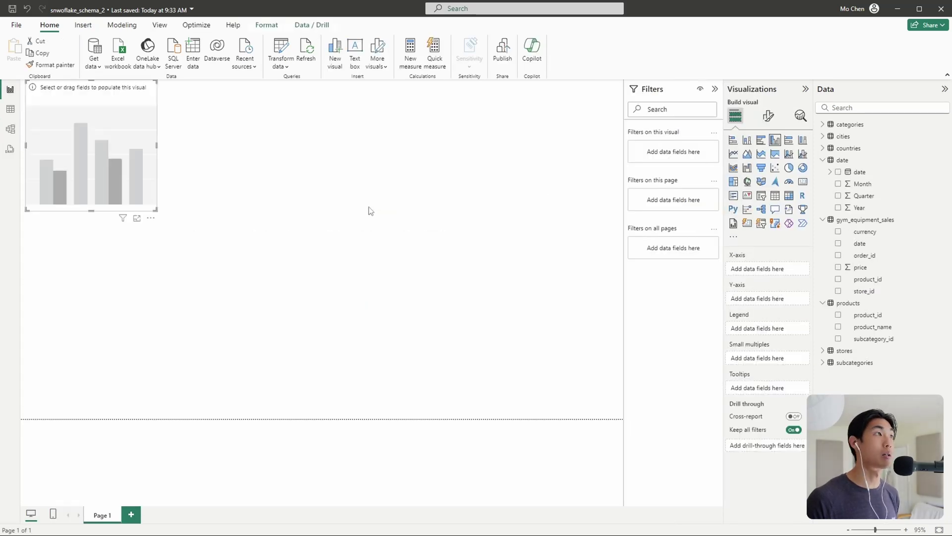
{"action": "left_click_drag", "start_coordinate": [156, 209], "coordinate": [591, 277]}
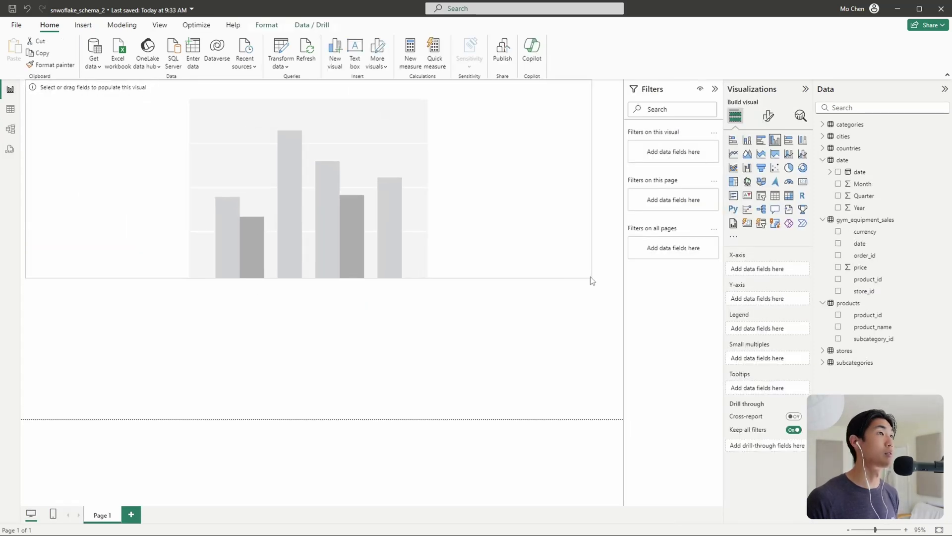
{"action": "left_click", "coordinate": [838, 172]}
{"action": "left_click", "coordinate": [838, 267]}
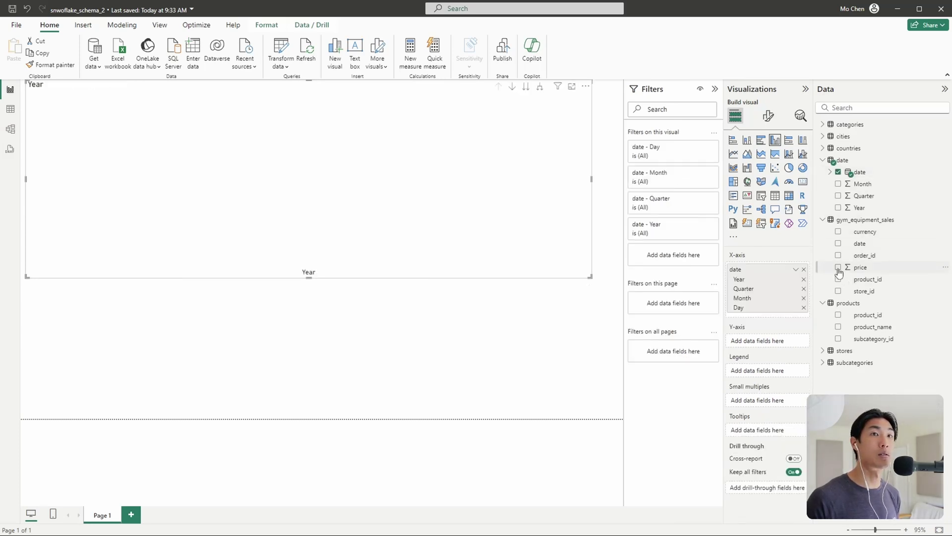
Split the chart's columns by category_name from the categories table and widen the chart to the page's full width
{"action": "left_click", "coordinate": [823, 124]}
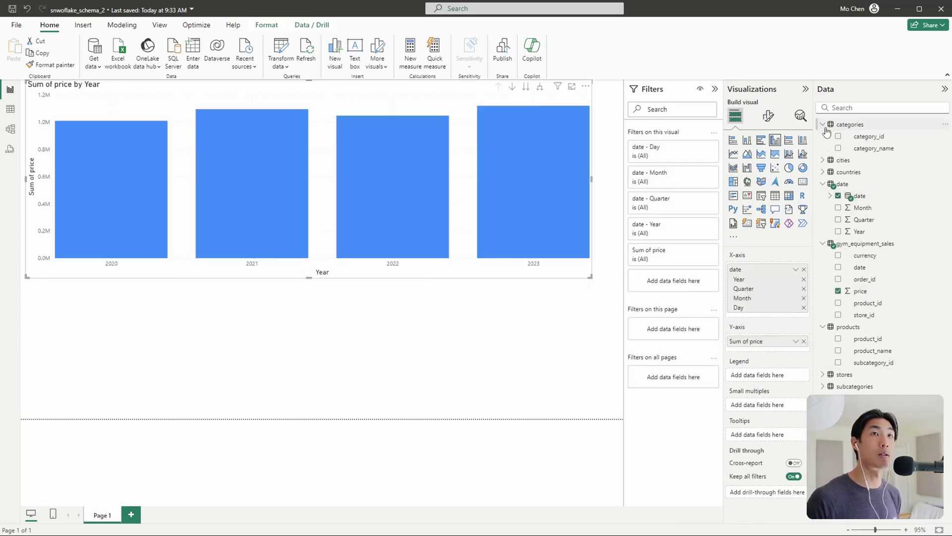
{"action": "left_click", "coordinate": [838, 148]}
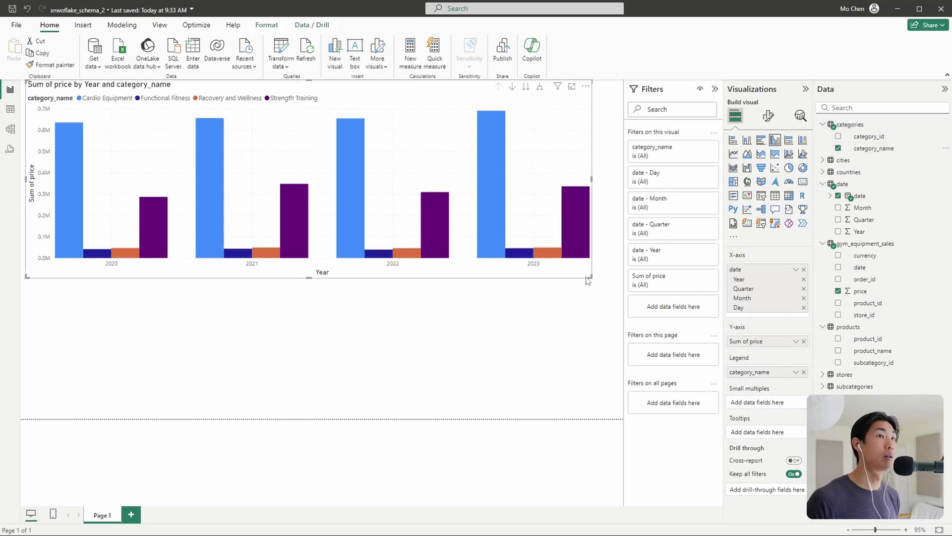
{"action": "left_click_drag", "start_coordinate": [598, 280], "coordinate": [624, 272]}
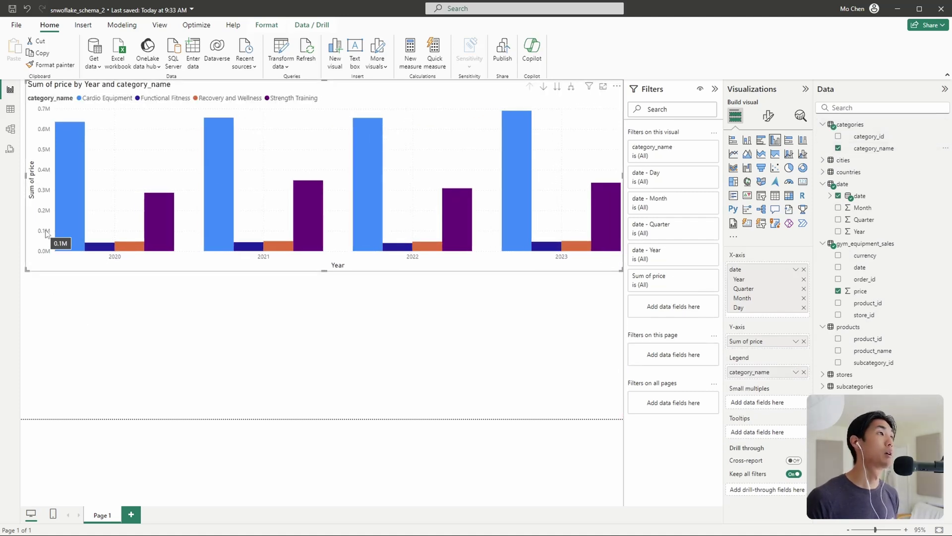
Return to the model diagram, compare it with the snowflake_schema.png image, and zoom out to 80% to show all tables
{"action": "left_click", "coordinate": [10, 129]}
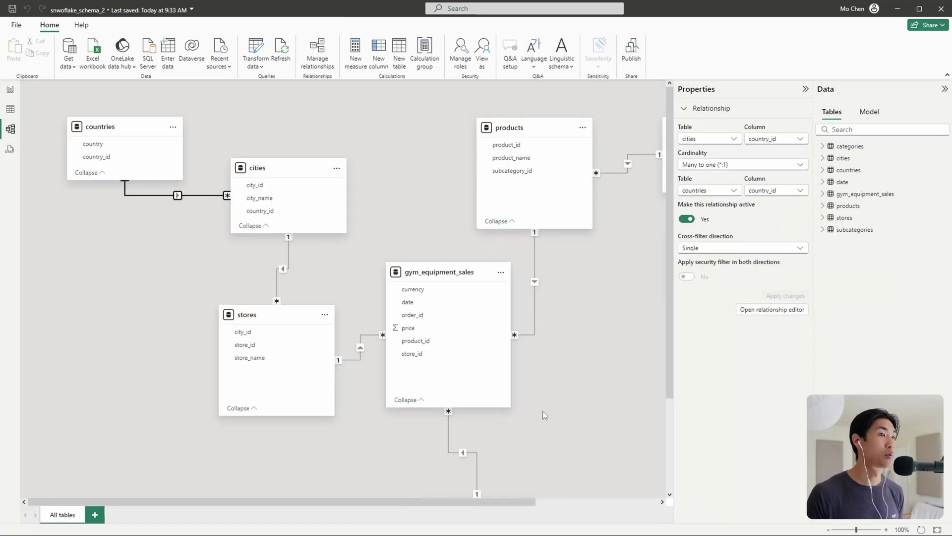
{"action": "left_click", "coordinate": [456, 526]}
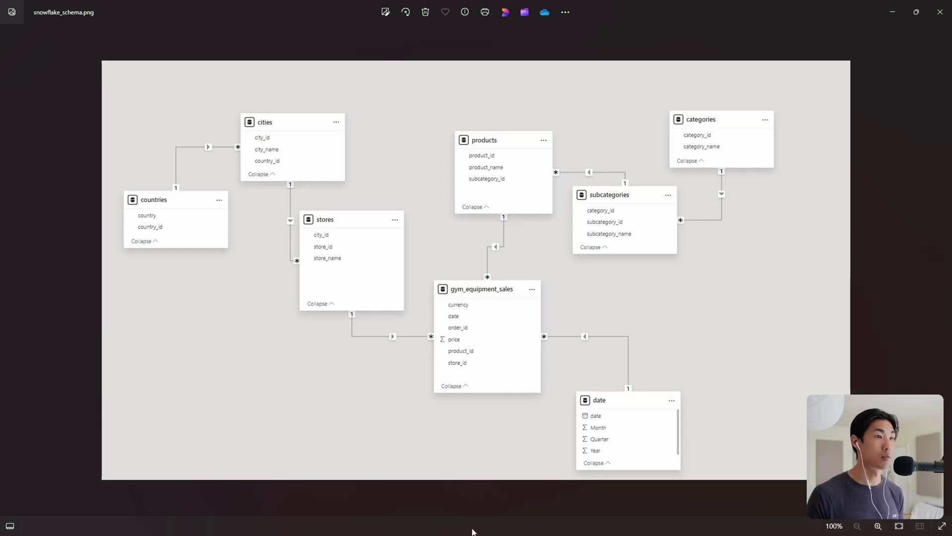
{"action": "key", "text": "alt+Tab"}
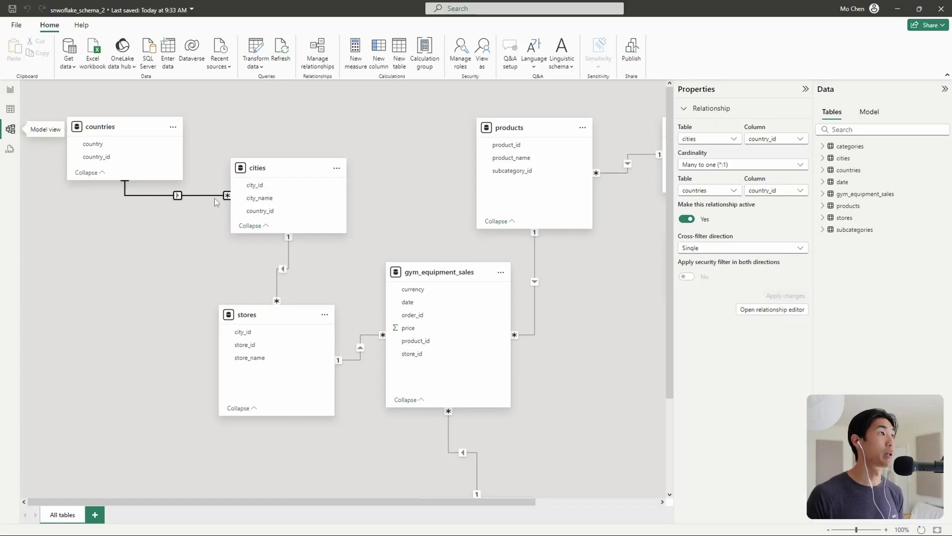
{"action": "left_click_drag", "start_coordinate": [432, 501], "coordinate": [487, 501]}
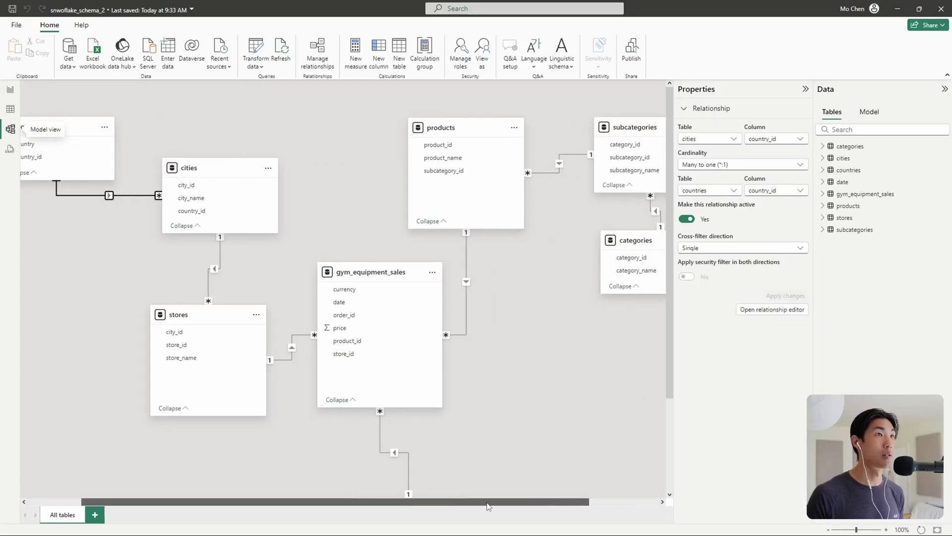
{"action": "left_click", "coordinate": [828, 529]}
{"action": "left_click", "coordinate": [828, 529]}
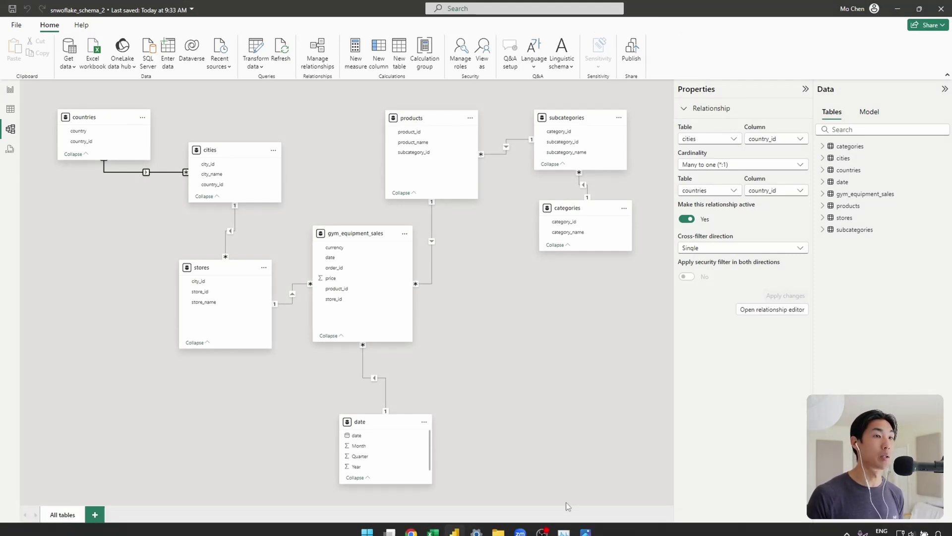
Switch to the star_schema.png image in the photo viewer, dismiss the Designer promotion, and maximize it to review the star schema
{"action": "key", "text": "alt+Tab"}
{"action": "key", "text": "alt+Tab"}
{"action": "key", "text": "alt+Tab"}
{"action": "key", "text": "alt+Tab"}
{"action": "key", "text": "alt+Tab"}
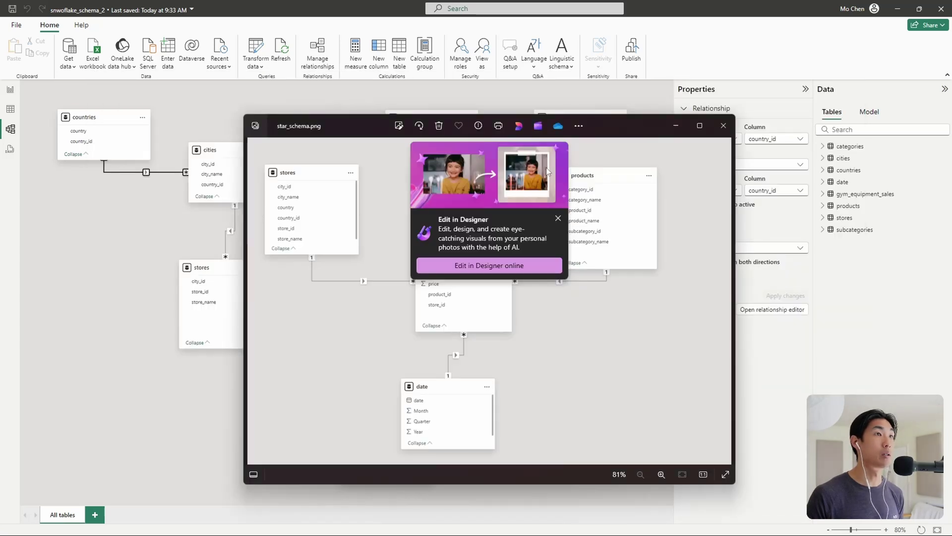
{"action": "left_click", "coordinate": [557, 218]}
{"action": "left_click", "coordinate": [700, 126]}
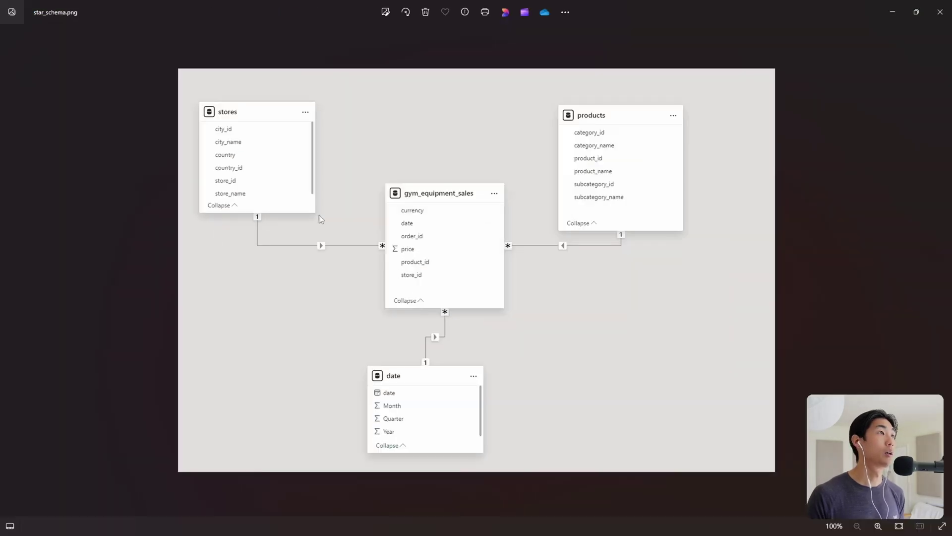
{"action": "key", "text": "ctrl"}
{"action": "key", "text": "ctrl"}
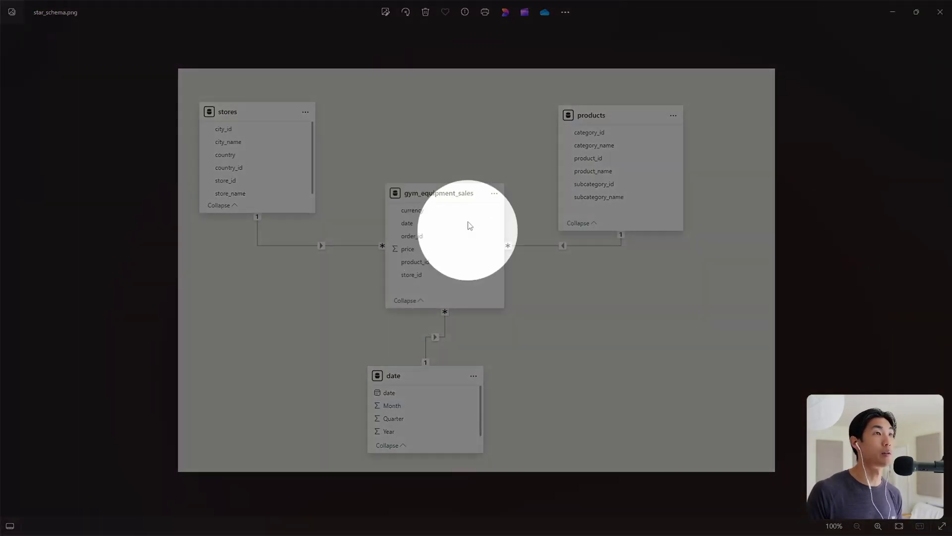